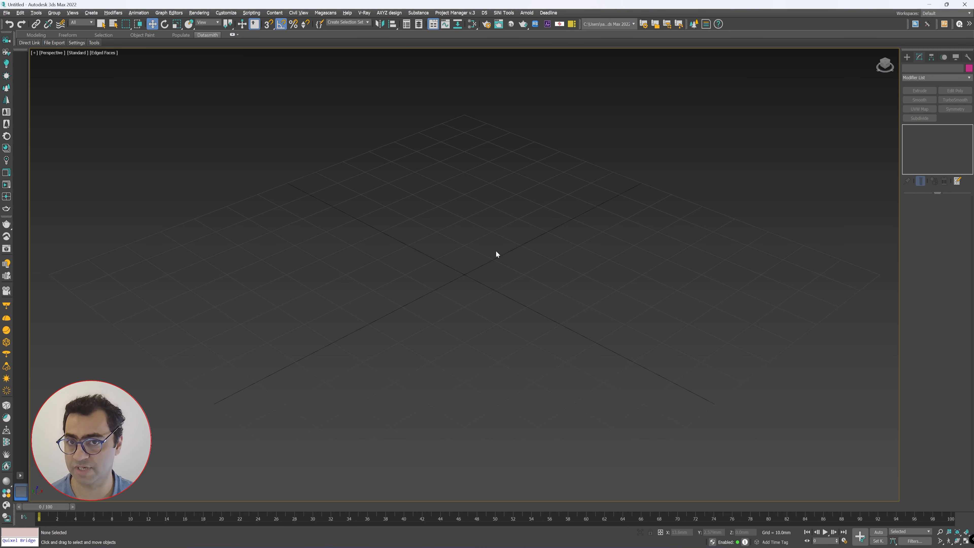
key(alt+w)
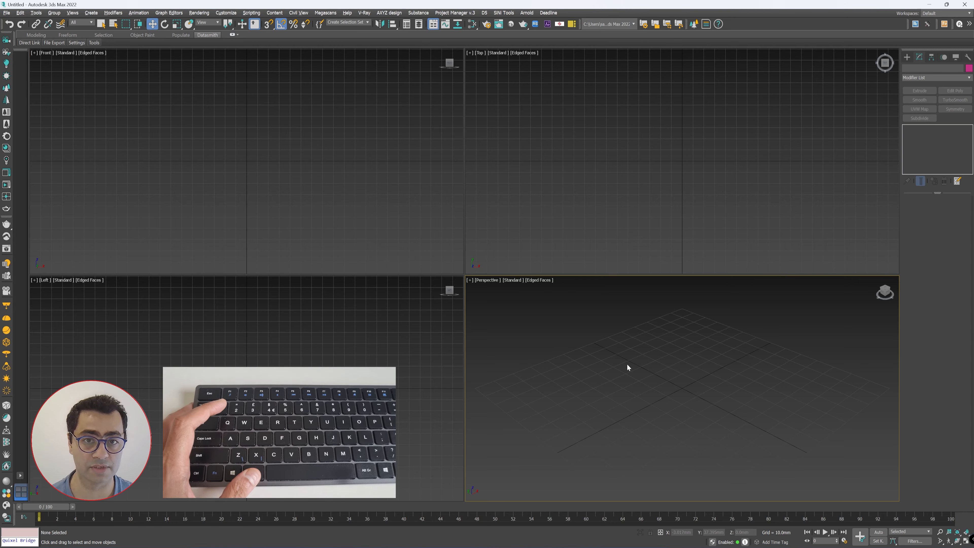
key(alt+w)
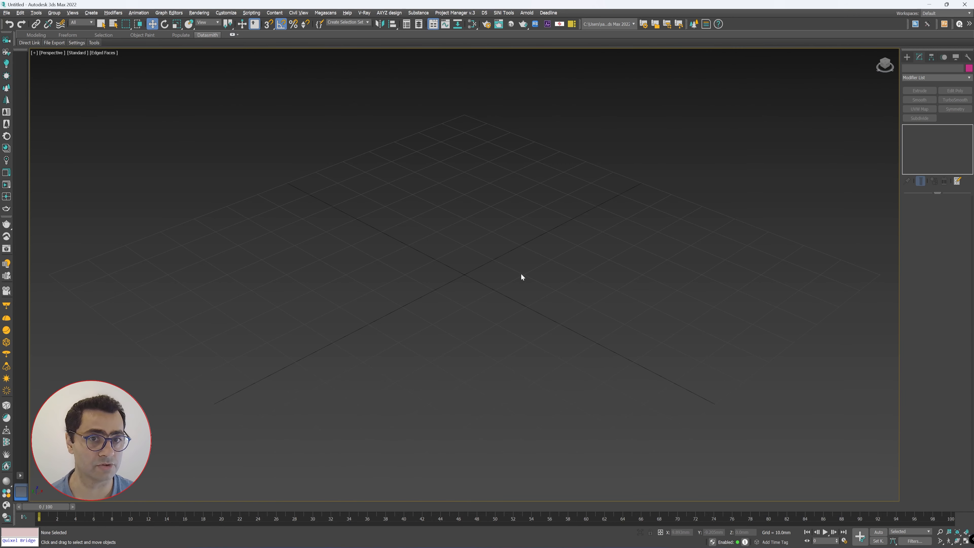
Create a box about 20 mm long, 32 mm wide and 31 mm high near the left corner of the perspective grid.
click(907, 57)
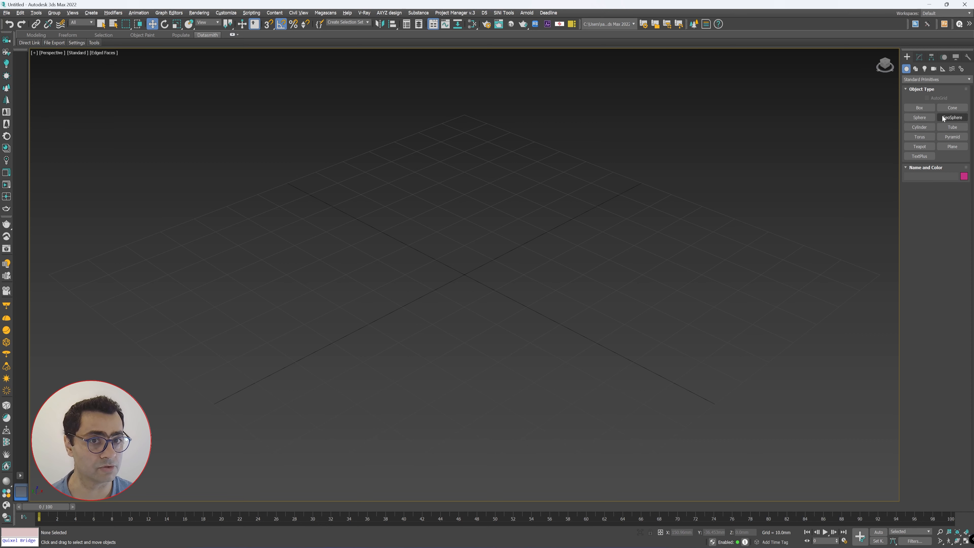
click(921, 107)
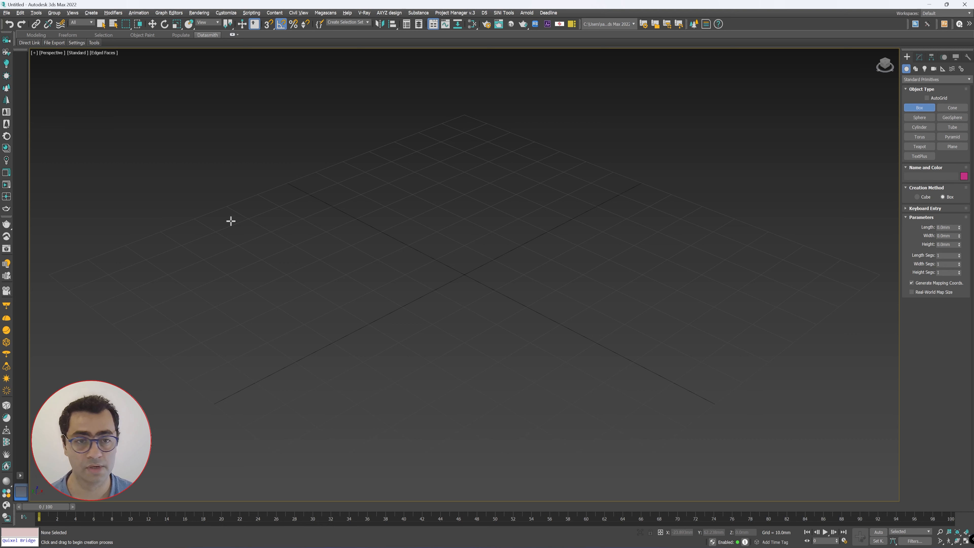
drag(267, 228, 198, 295)
click(339, 168)
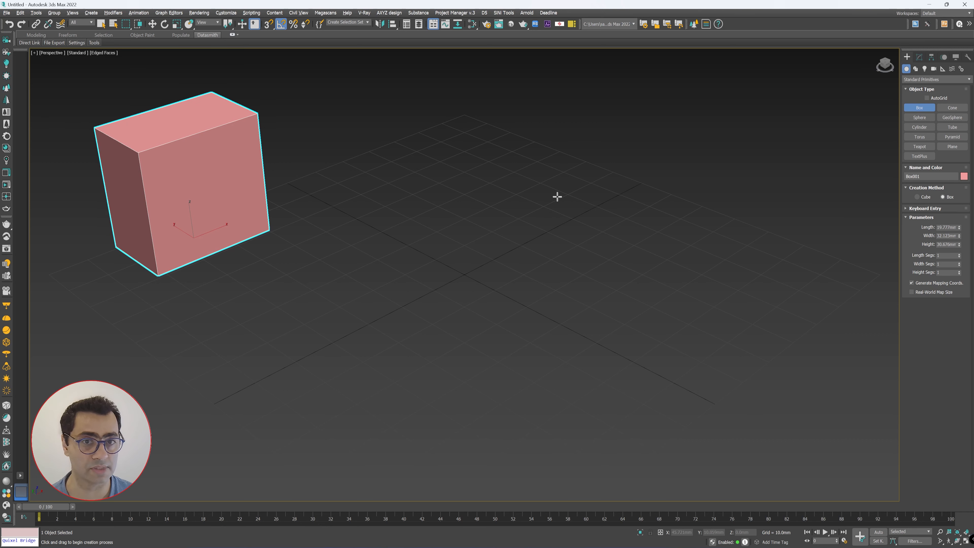
key(w)
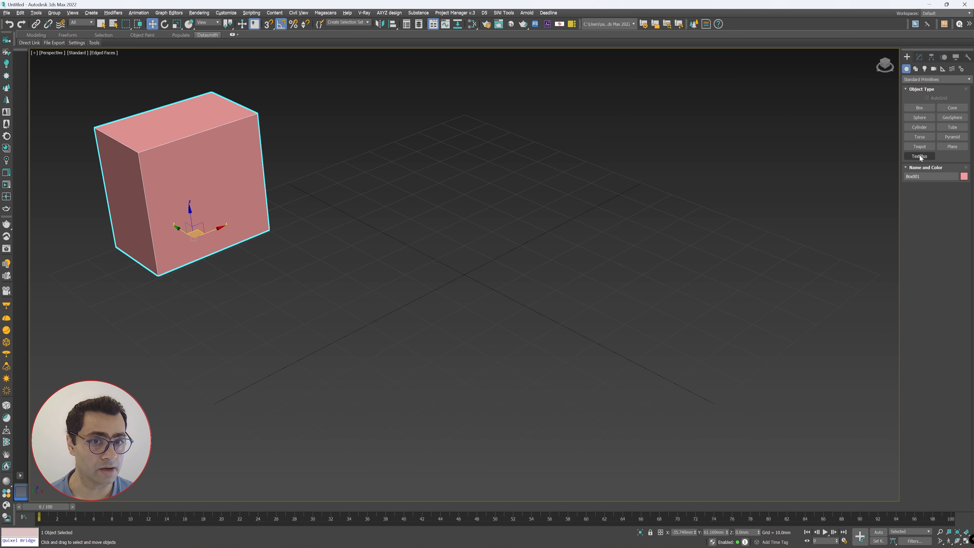
Place a TextPlus object with its default text near the centre of the grid, beside the box.
click(929, 155)
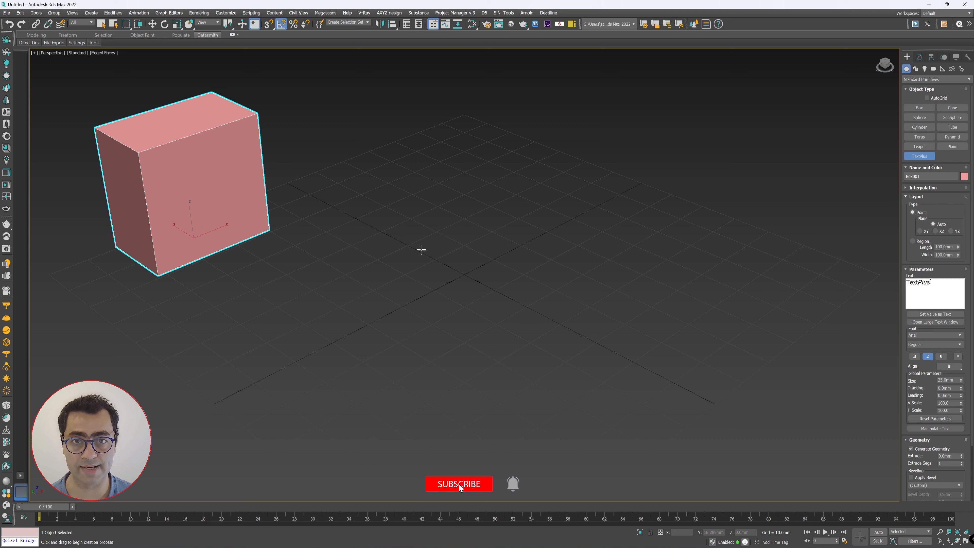
click(400, 255)
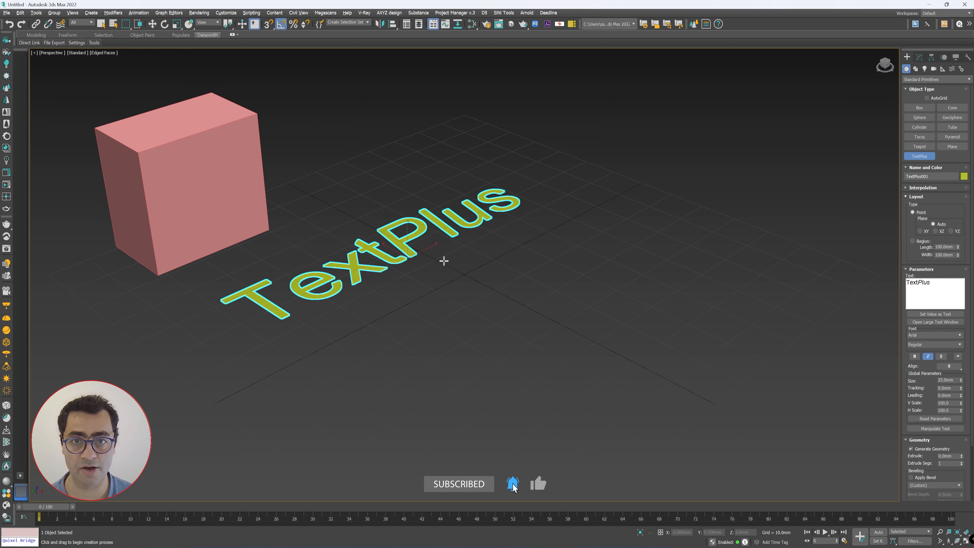
key(w)
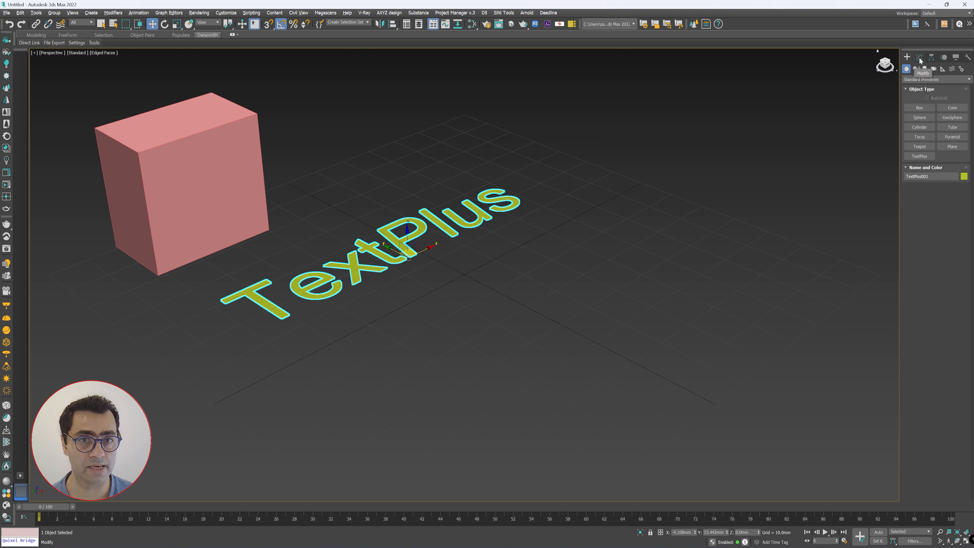
Reduce the box's dimensions to about 17.4 mm length, 28.6 mm width and 24.5 mm height.
click(359, 160)
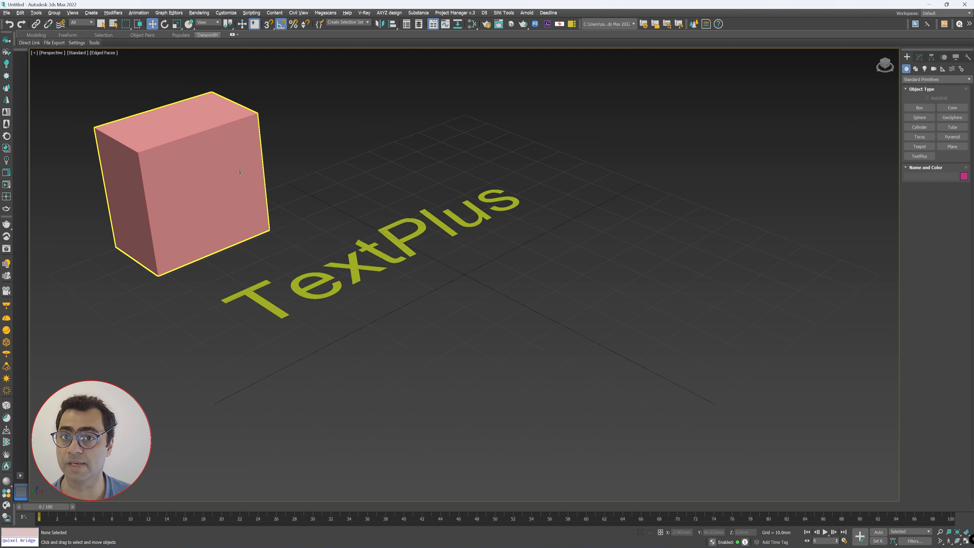
click(229, 177)
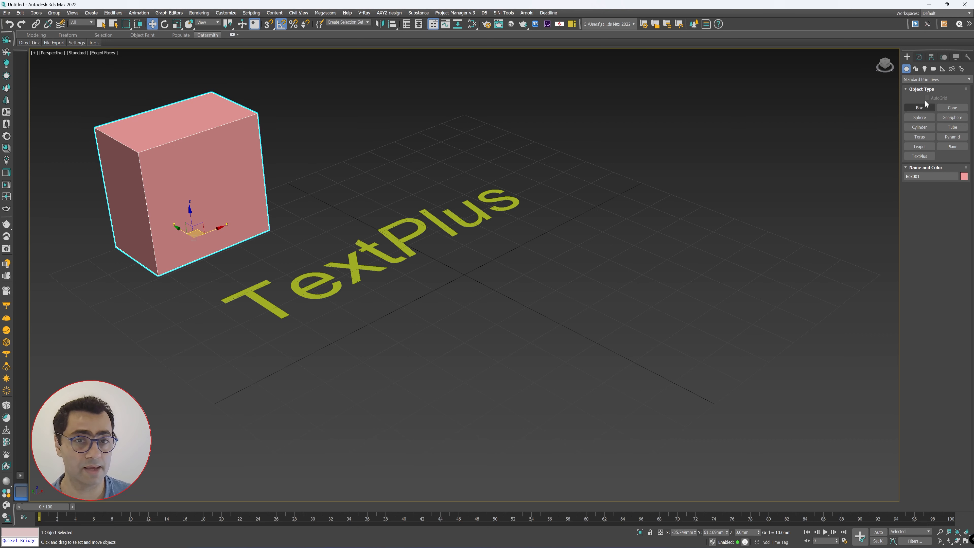
click(919, 57)
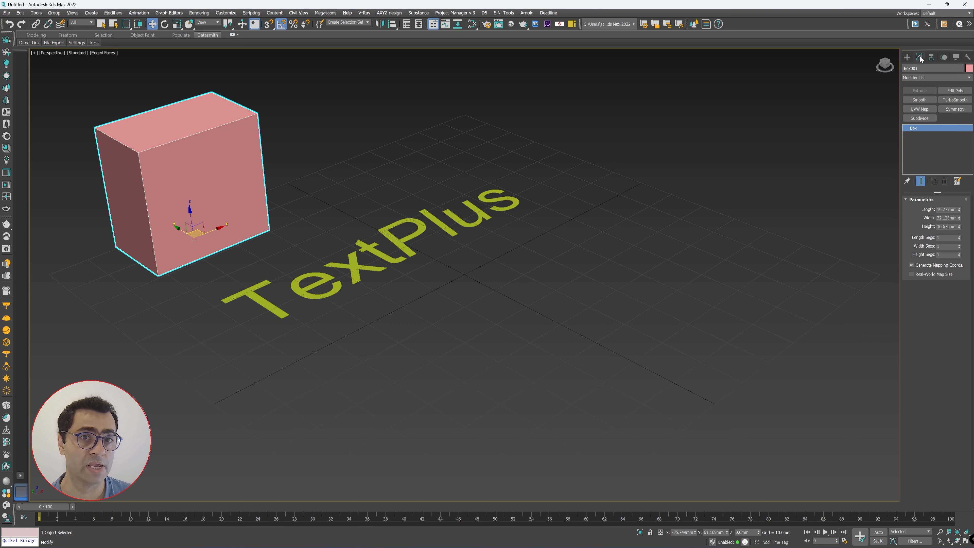
click(907, 58)
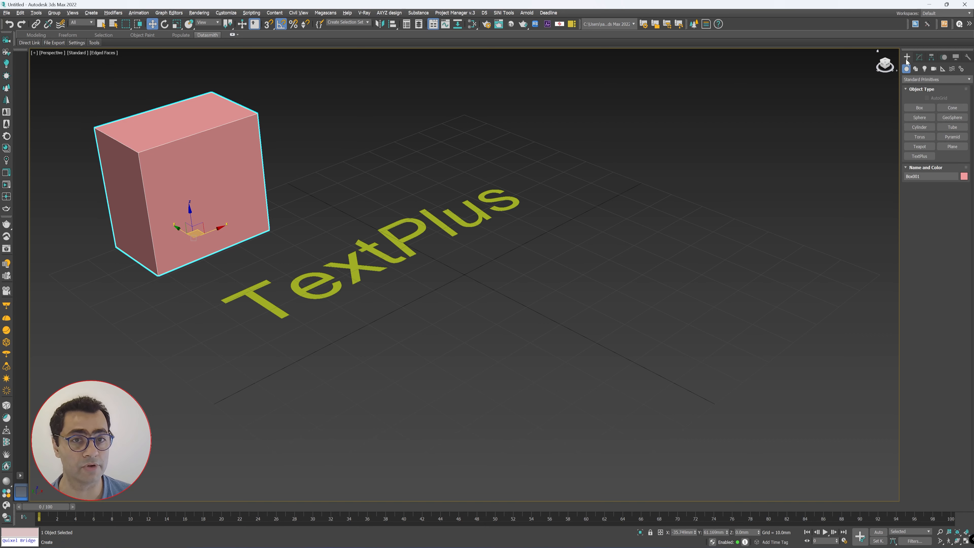
click(920, 58)
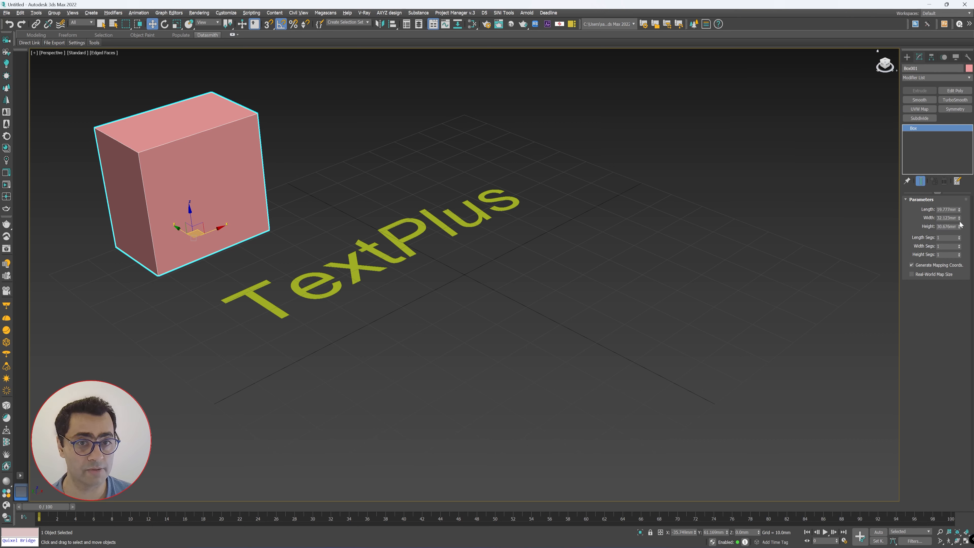
drag(959, 210, 957, 232)
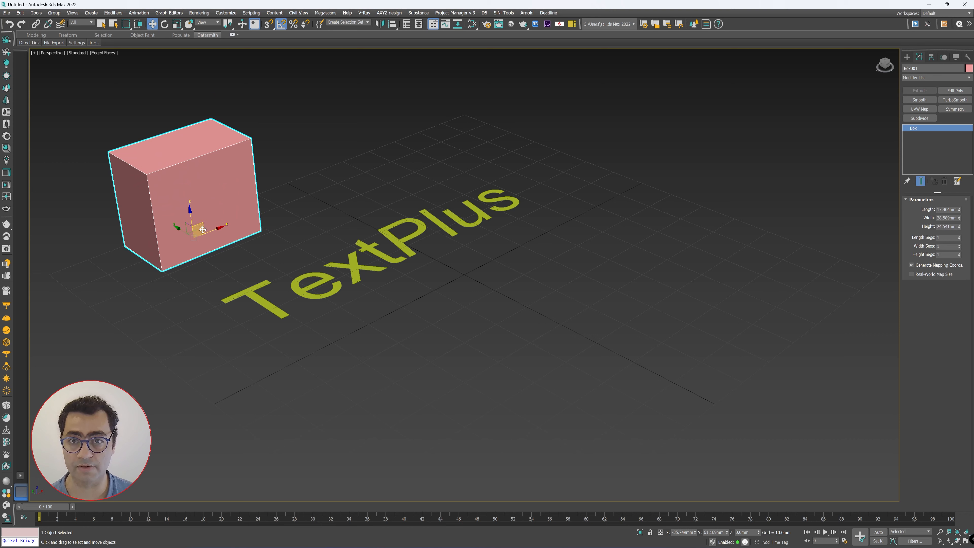
Move the box past the end of the text and set about 14 length, 27 width and 15 height segments.
drag(203, 230, 640, 212)
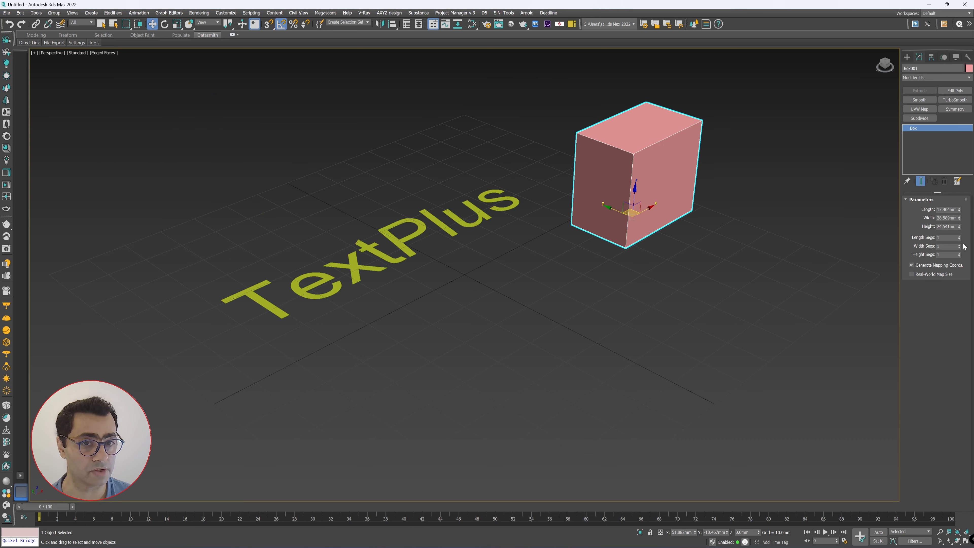
drag(959, 238, 960, 252)
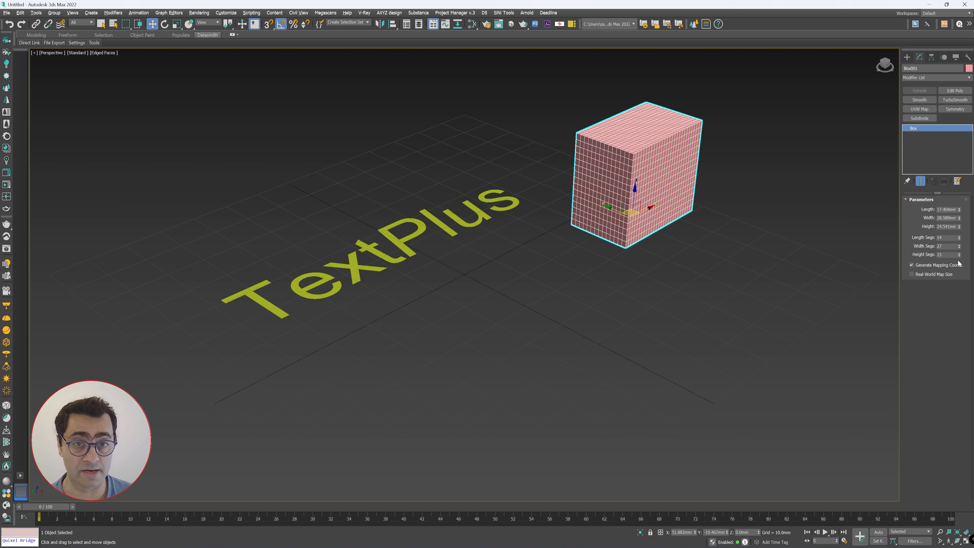
Replace the TextPlus wording with "3dsmax Text is Great!", putting each word on its own line.
click(444, 239)
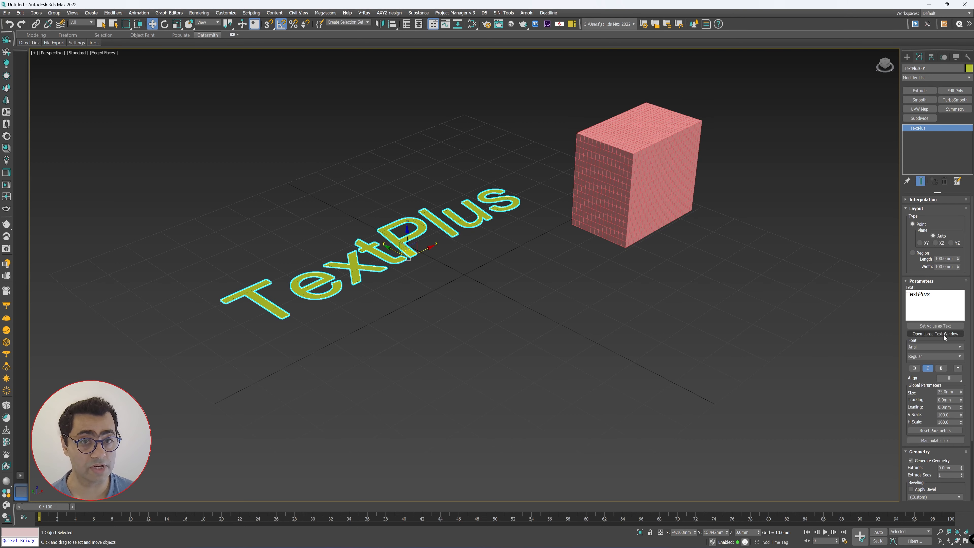
drag(937, 295, 856, 294)
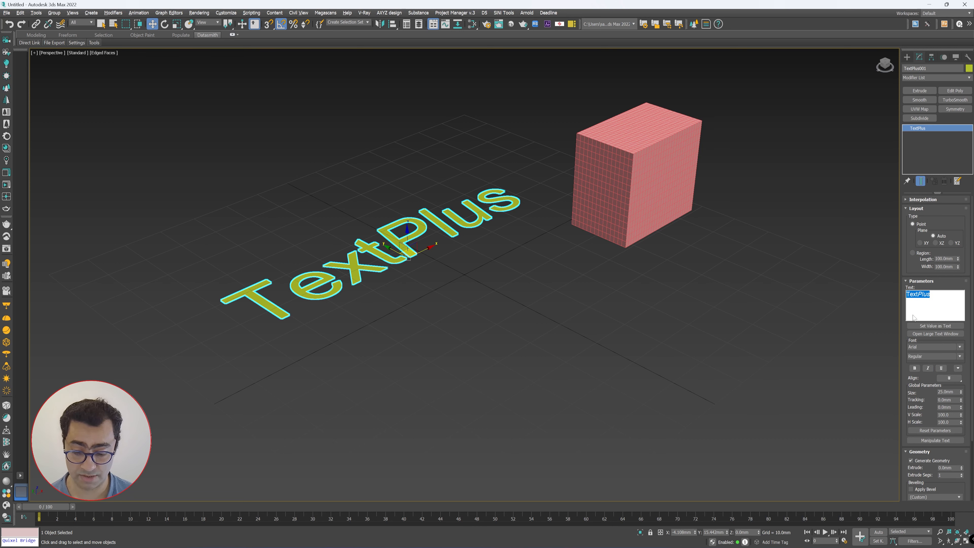
text(3dsmax)
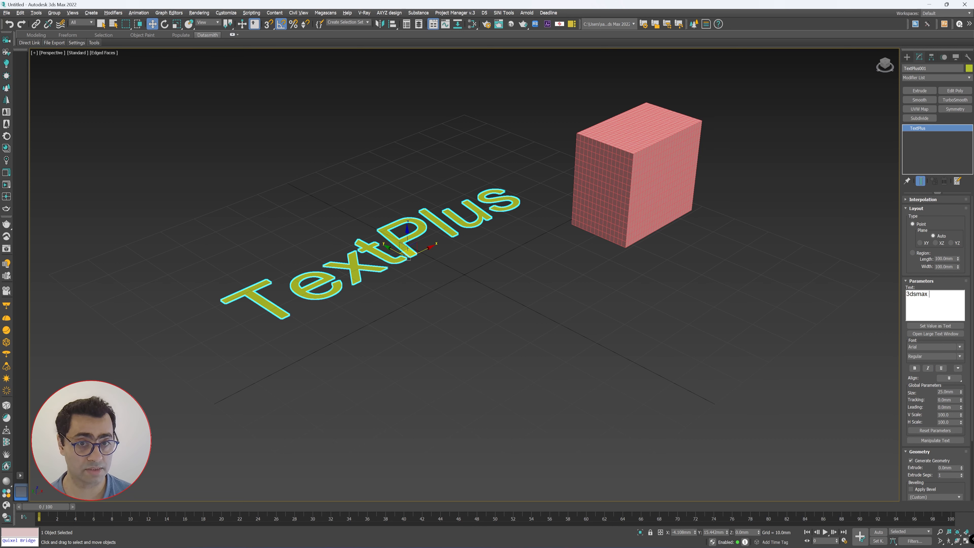
text( Te)
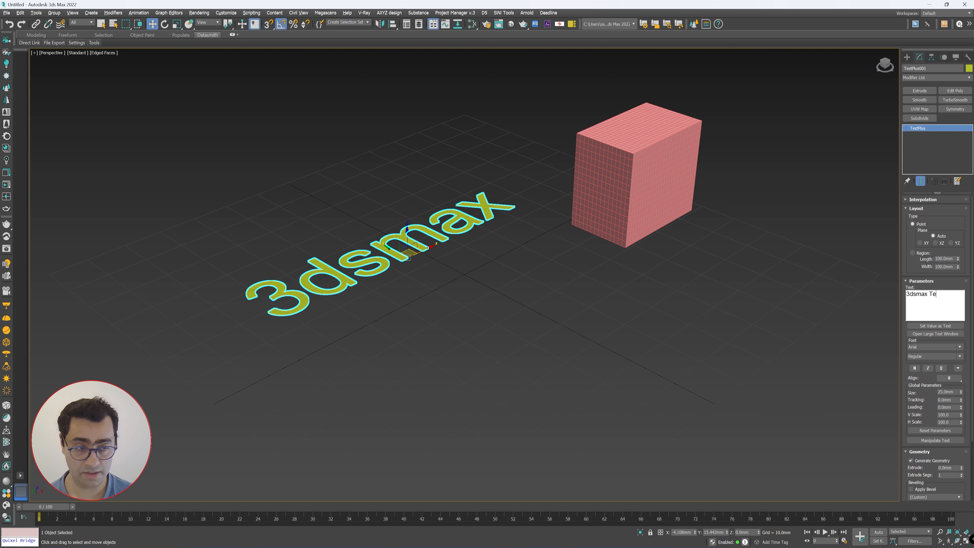
text(xt is Great)
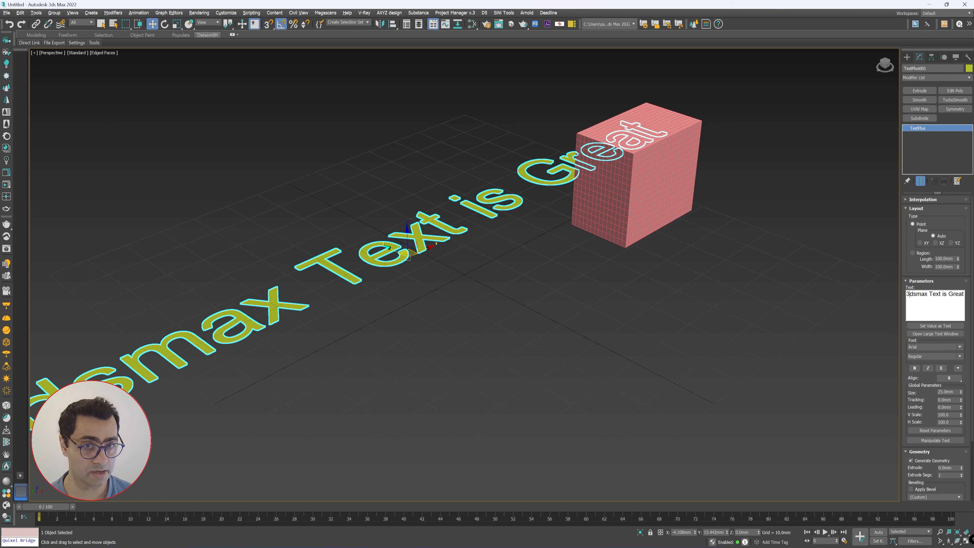
key(Return)
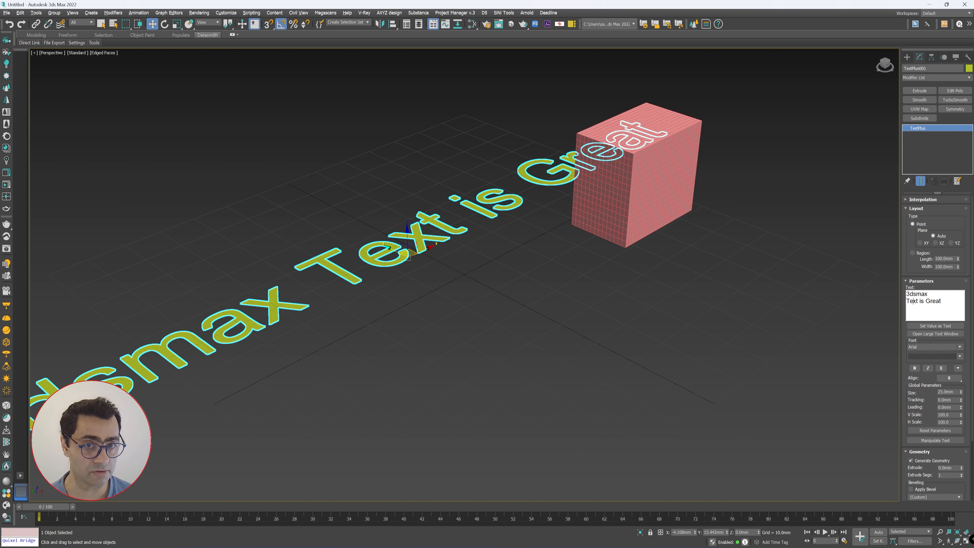
key(Return)
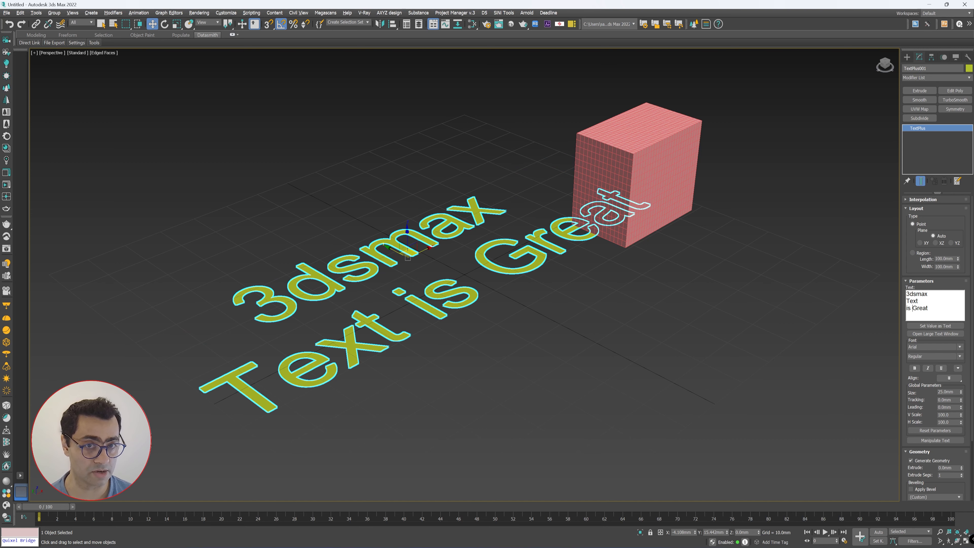
key(Return)
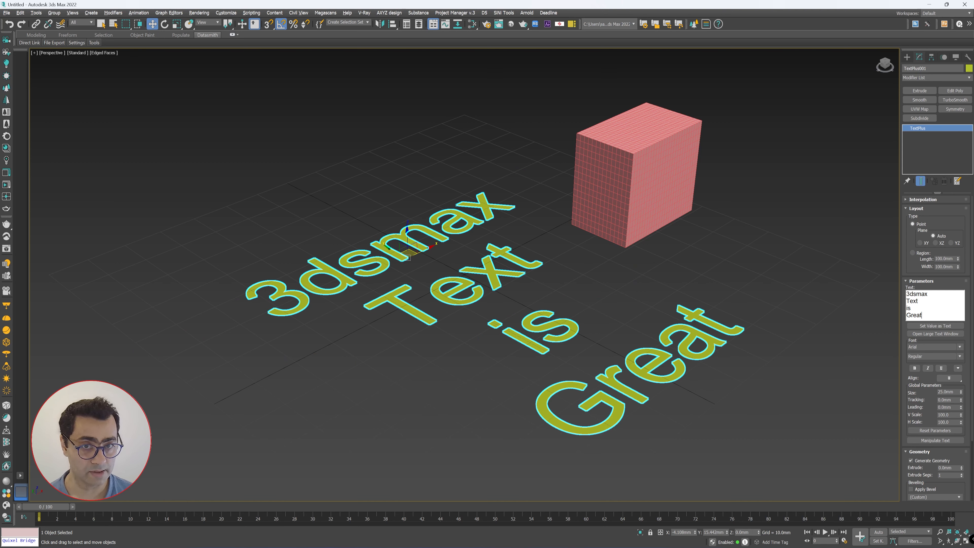
text(!)
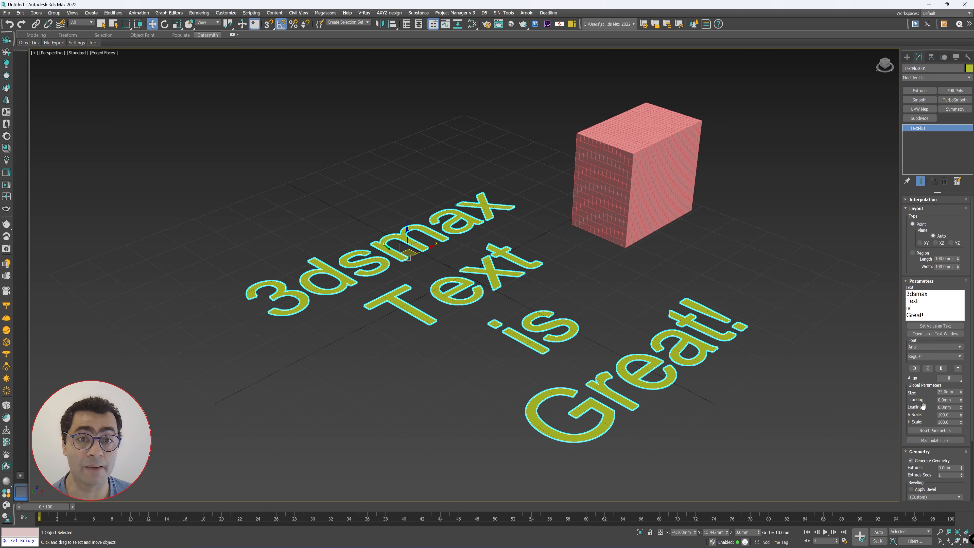
Extrude the four-line text by about 1.62 mm.
drag(923, 406, 927, 322)
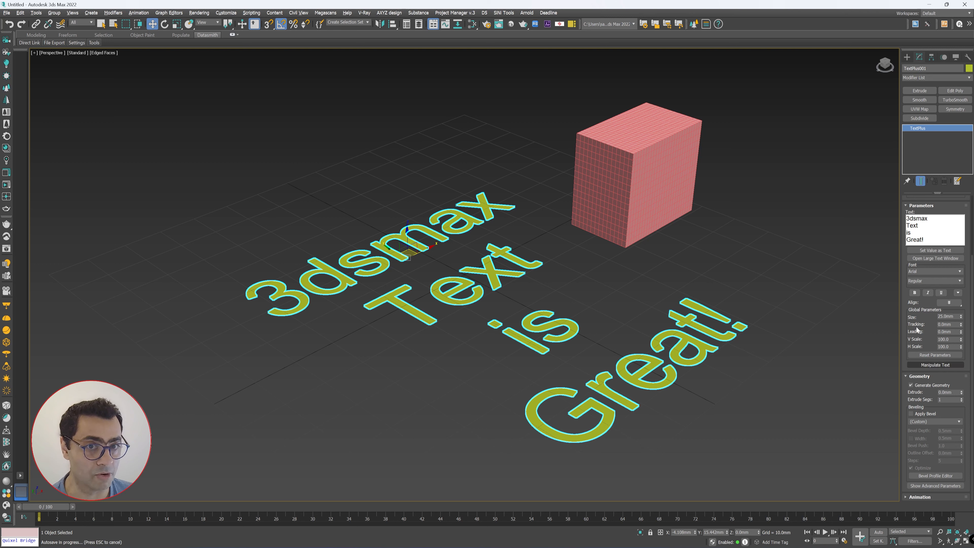
drag(916, 329, 923, 347)
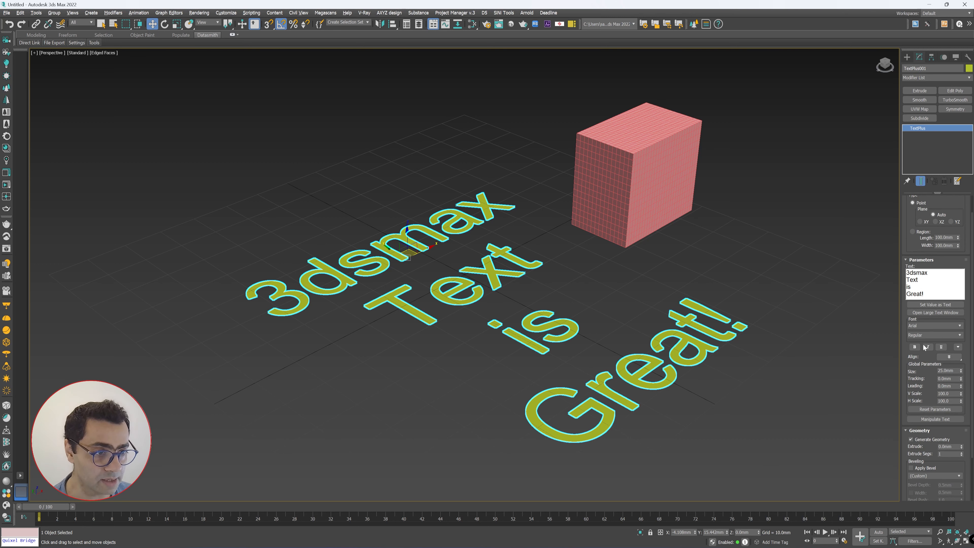
scroll(923, 389, down, 1)
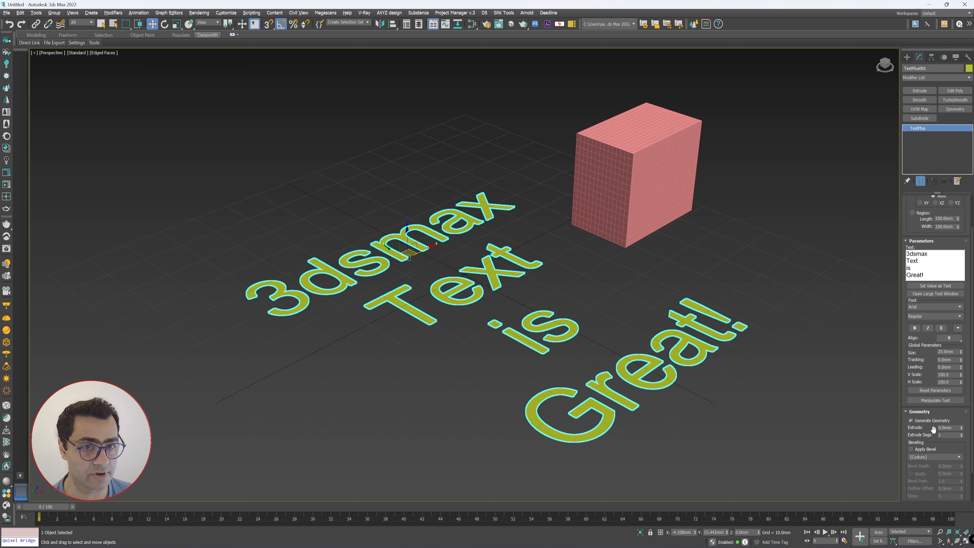
scroll(915, 435, down, 1)
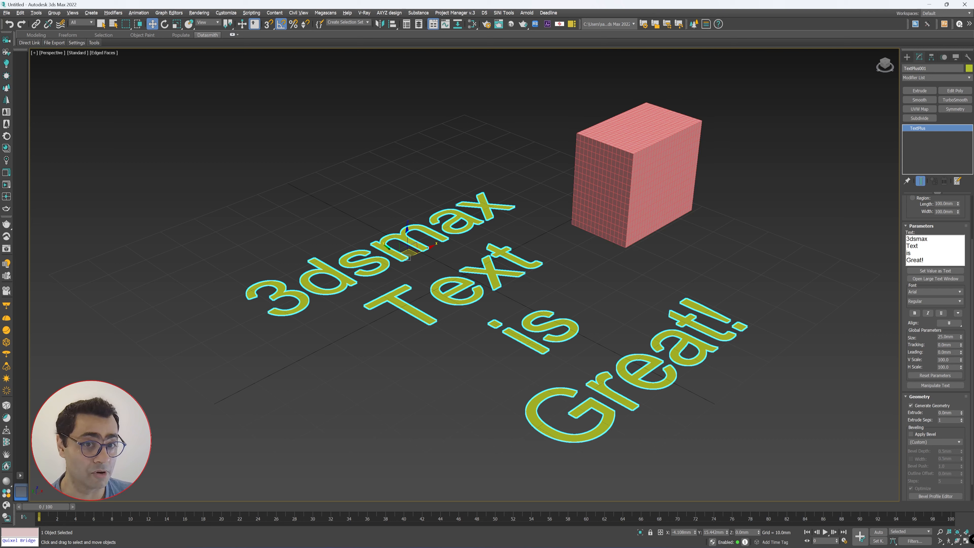
drag(961, 414, 969, 372)
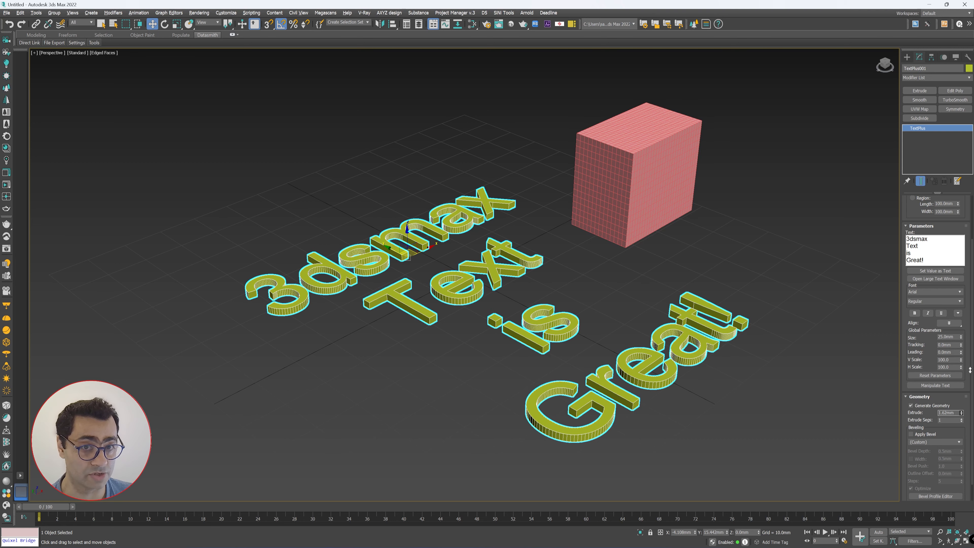
Apply a bevel to the extruded text with a depth of about 0.22 mm, and deselect the text.
scroll(916, 419, down, 1)
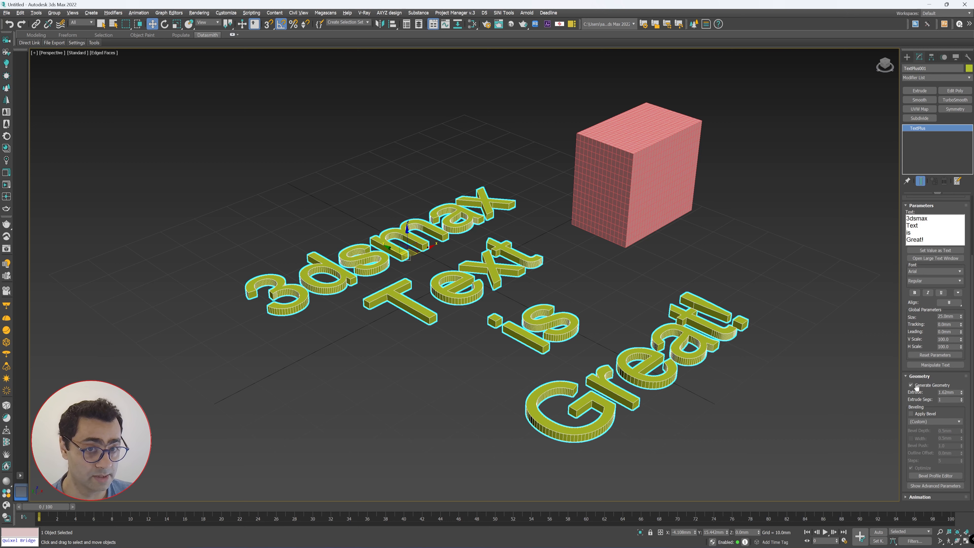
click(924, 415)
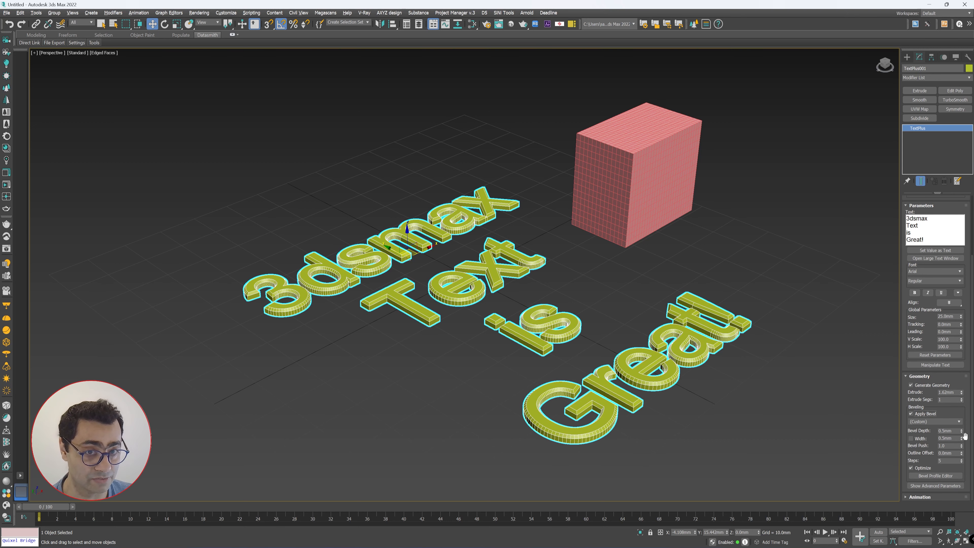
drag(963, 434, 963, 440)
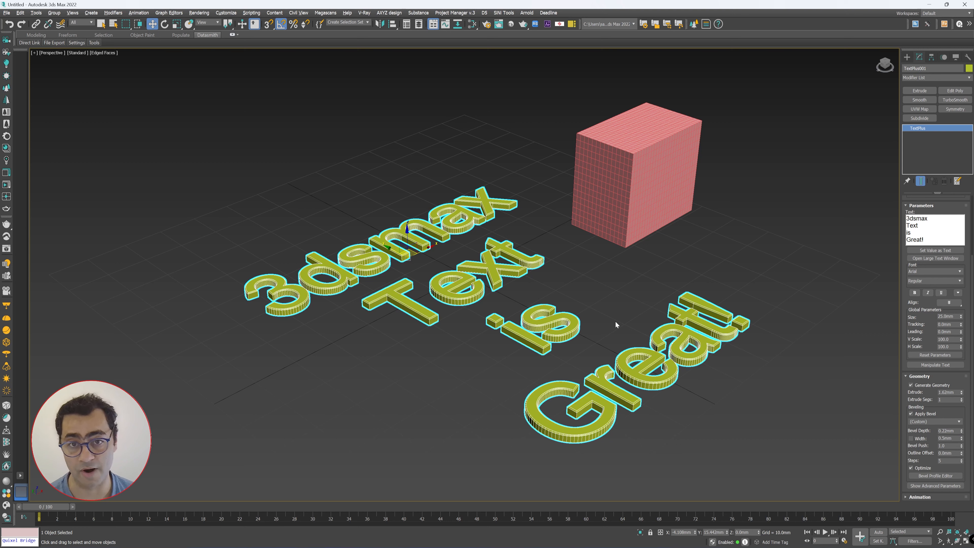
click(656, 283)
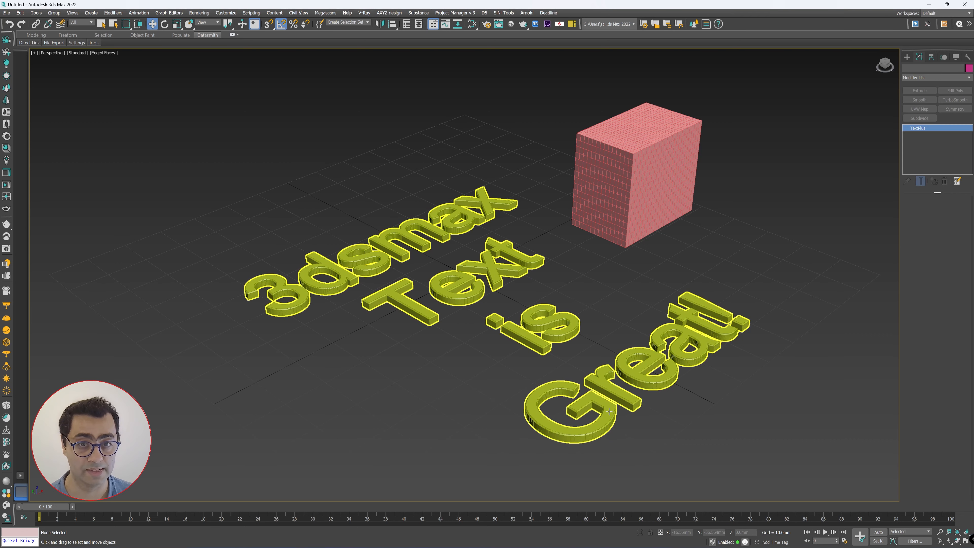
Review the parameters of the extruded text and of the box by selecting each object.
click(686, 316)
scroll(909, 388, down, 3)
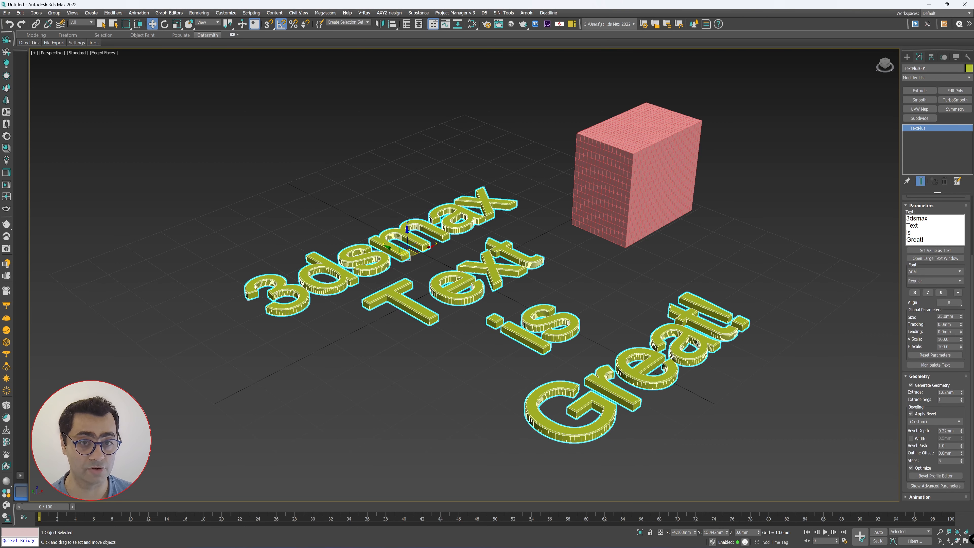
scroll(911, 440, down, 1)
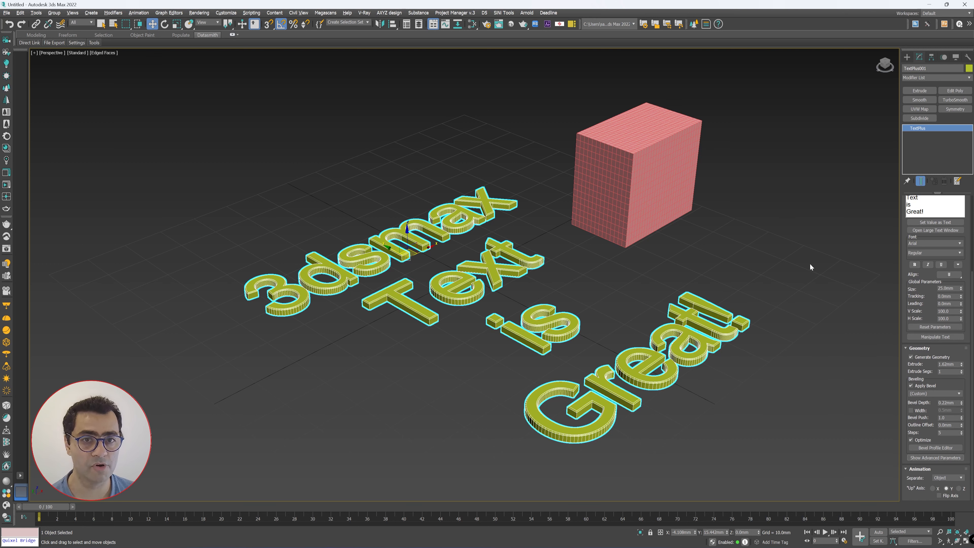
click(604, 266)
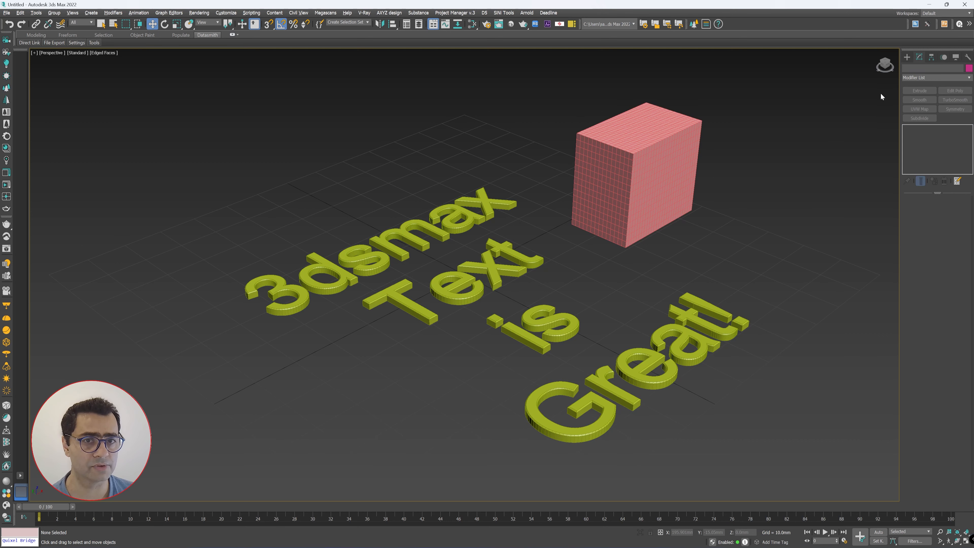
click(648, 165)
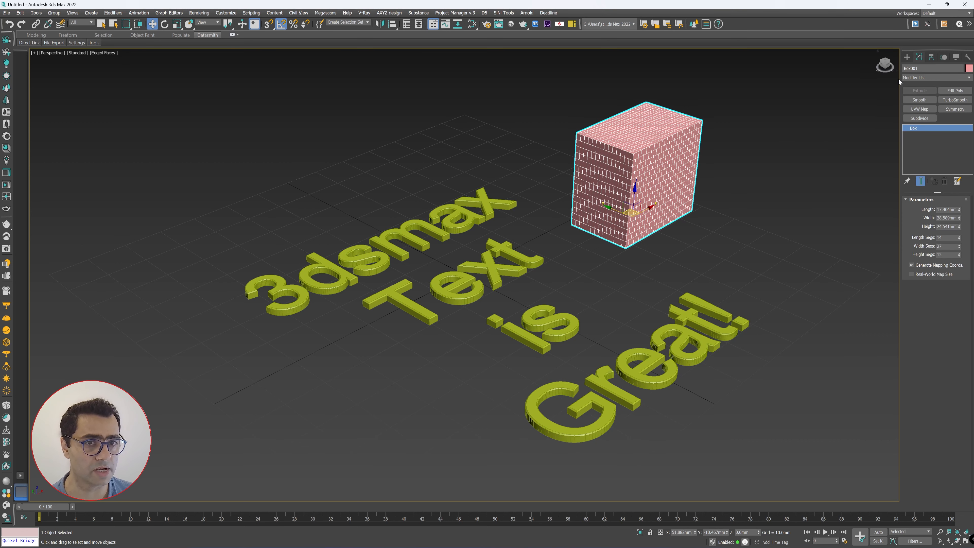
Draw a box of about 14 × 30 × 18 mm at the far side of the grid and reset its length, width and height segments to 1.
click(907, 58)
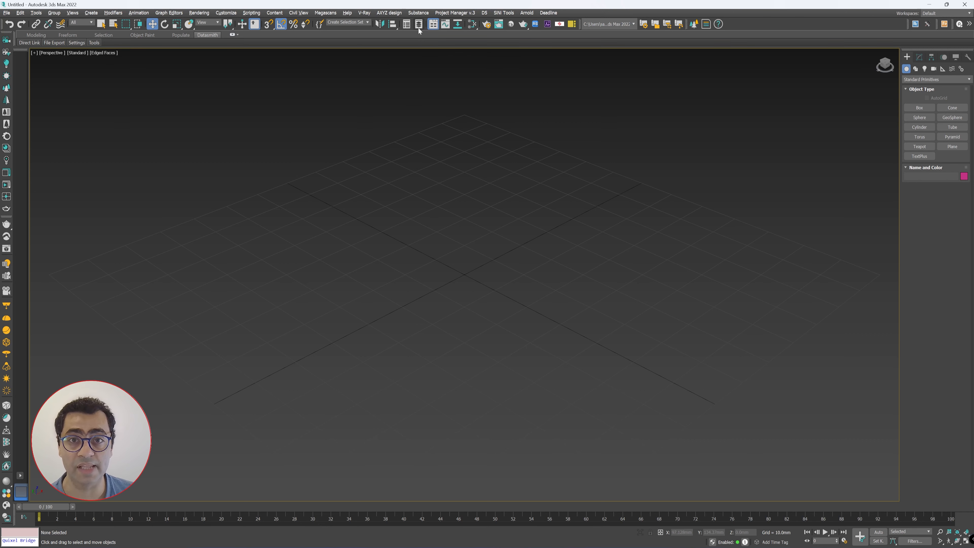
click(918, 108)
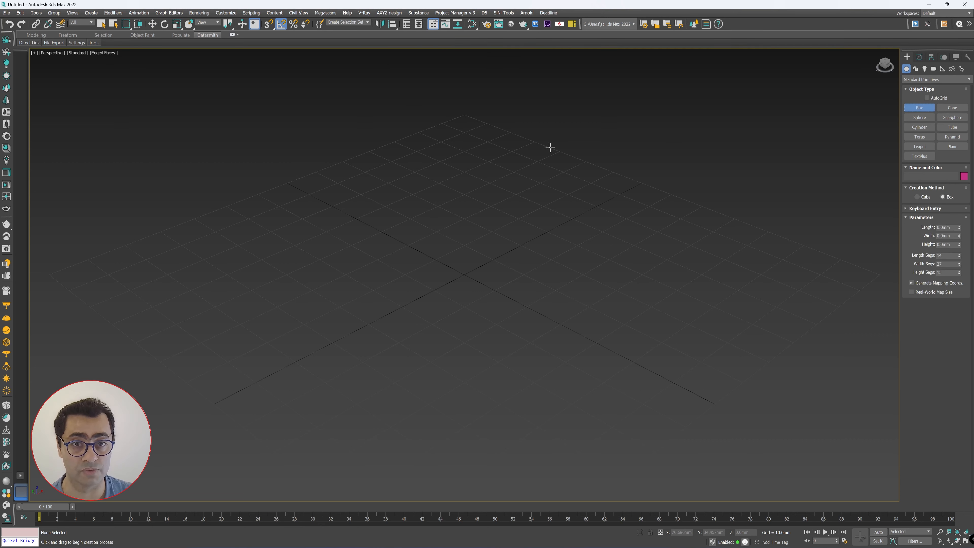
drag(551, 153, 515, 200)
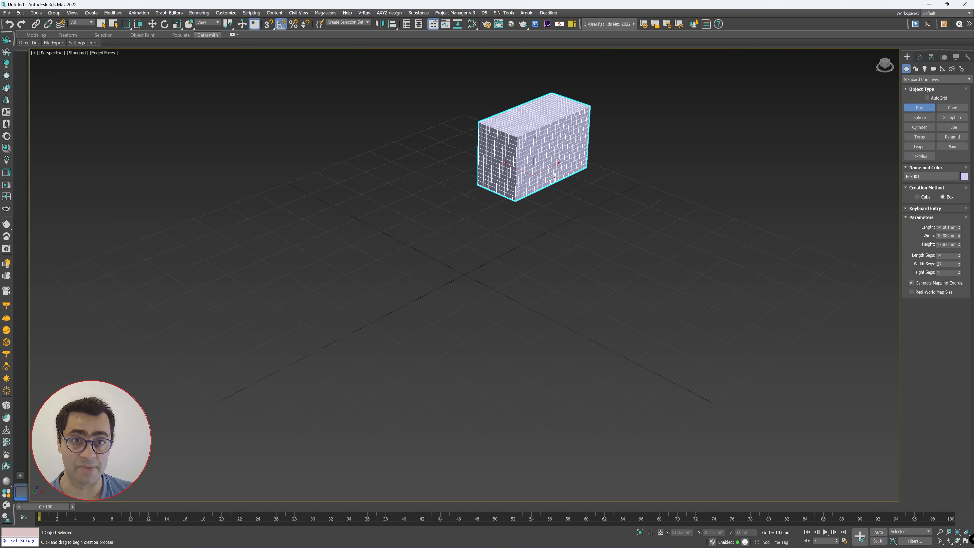
right_click(960, 256)
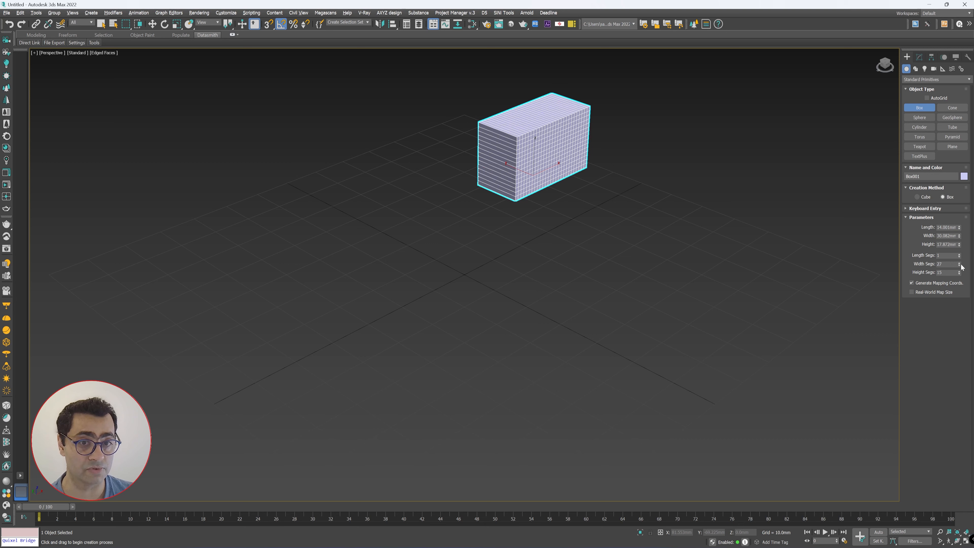
right_click(960, 264)
right_click(960, 273)
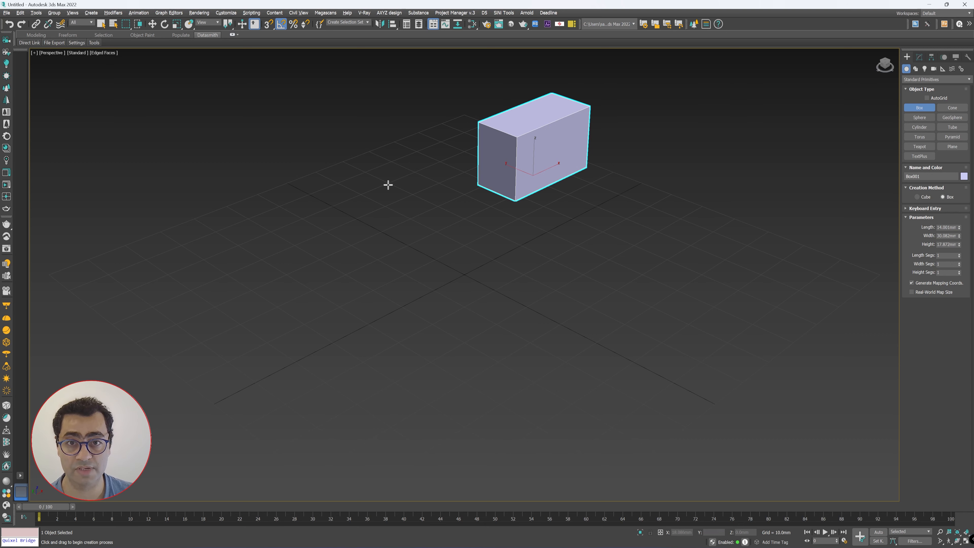
Draw five more boxes of different sizes, spread around the first box on the grid, and end box creation.
drag(386, 185, 347, 225)
click(344, 164)
mouse_move(702, 264)
mouse_down()
mouse_move(661, 308)
mouse_move(701, 351)
mouse_up()
click(705, 265)
mouse_move(502, 276)
mouse_down()
mouse_move(452, 297)
mouse_move(483, 354)
mouse_up()
click(482, 280)
drag(224, 194, 143, 267)
click(139, 196)
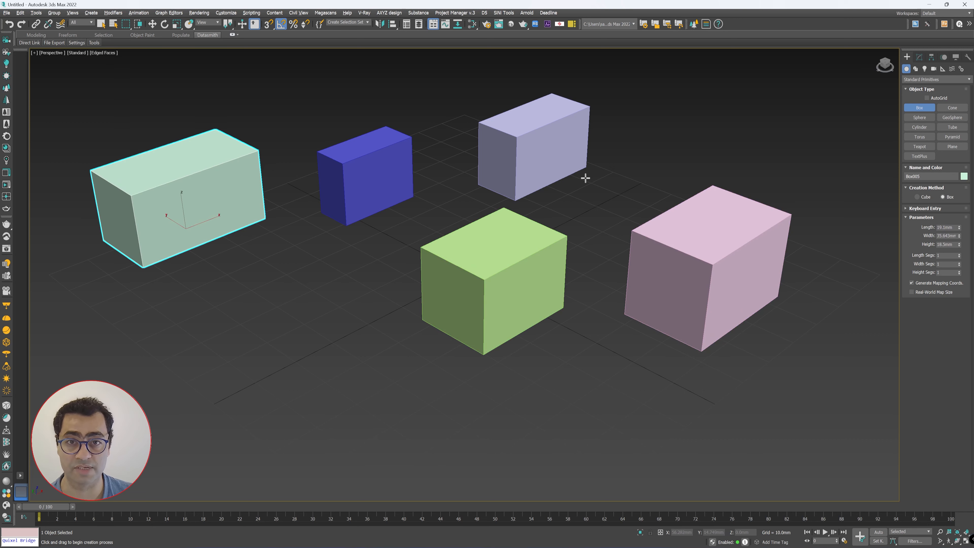
drag(713, 137, 672, 204)
click(674, 134)
right_click(673, 137)
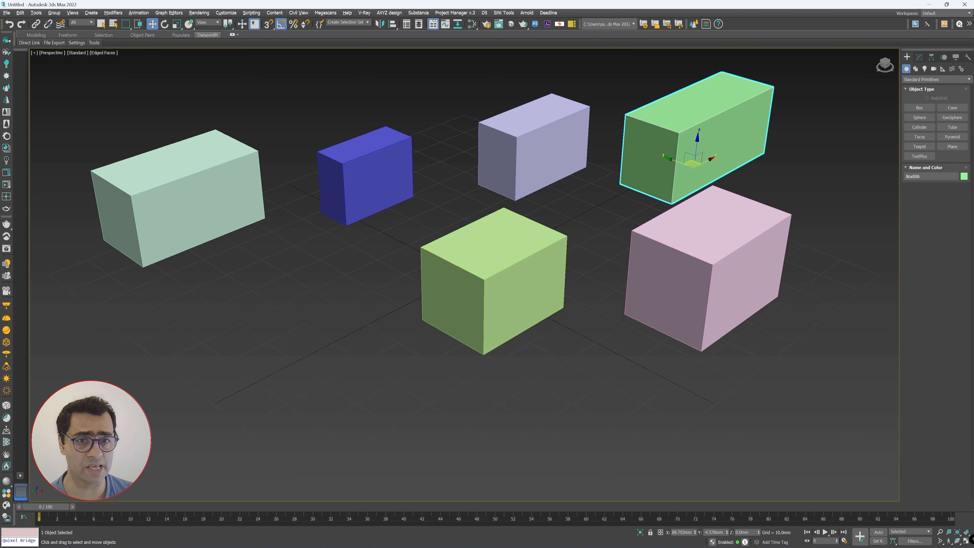
Check the object names of the green and lavender boxes at the back, and deselect everything.
double_click(916, 176)
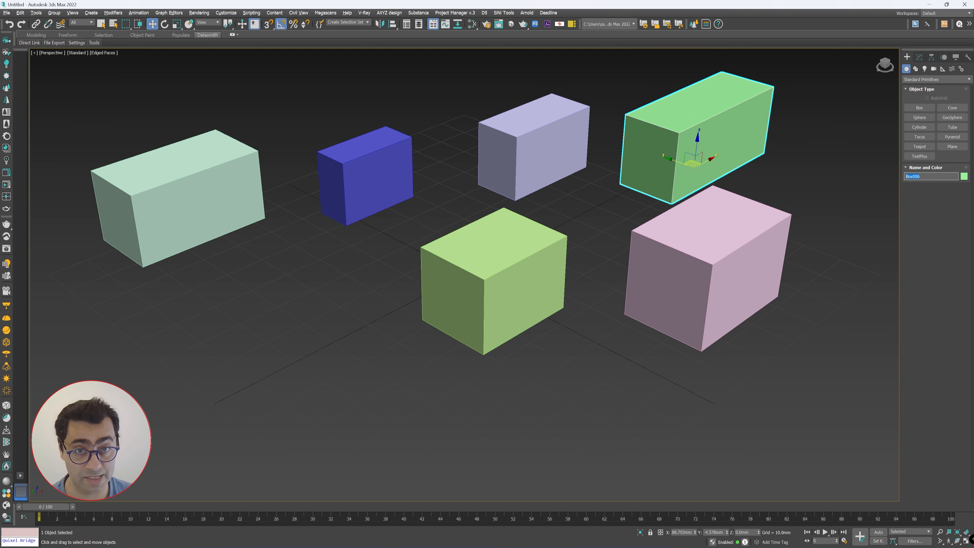
click(545, 154)
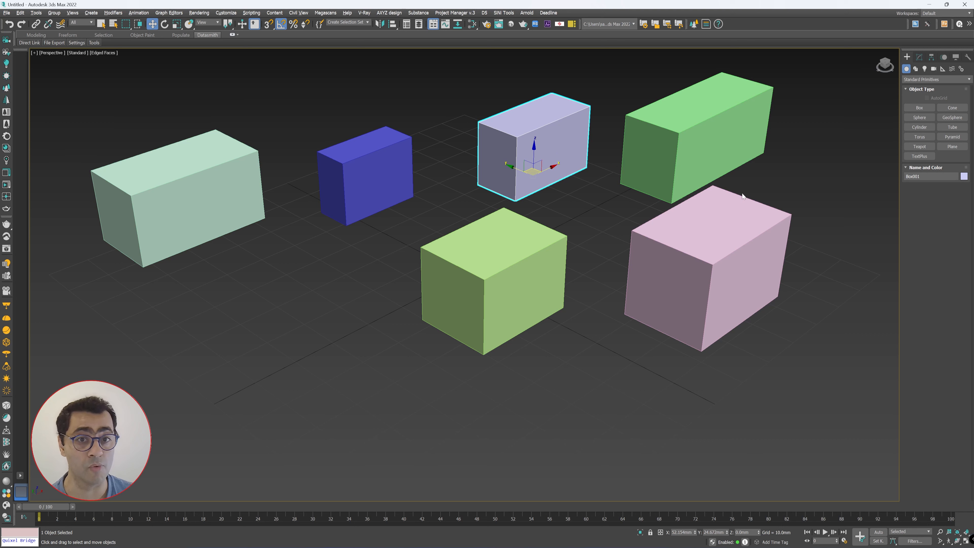
click(711, 154)
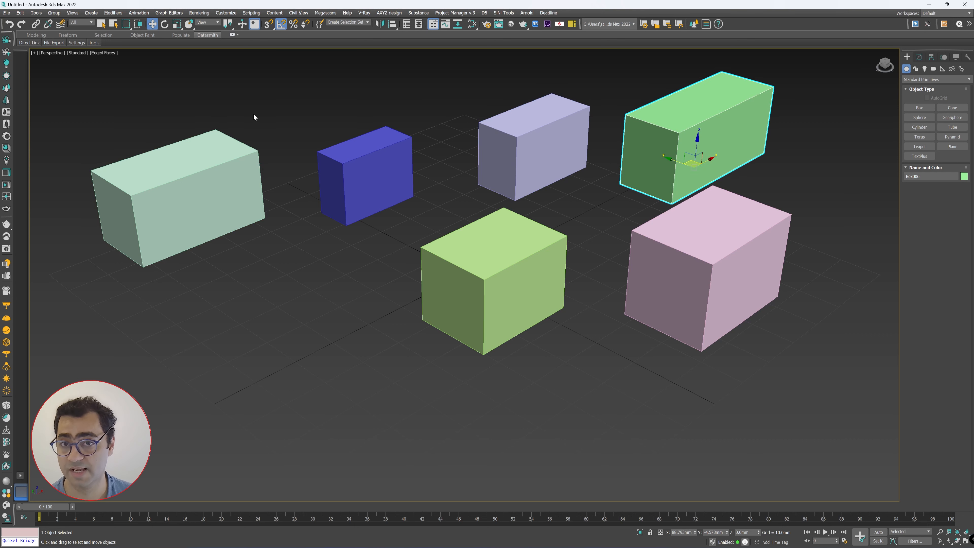
click(353, 122)
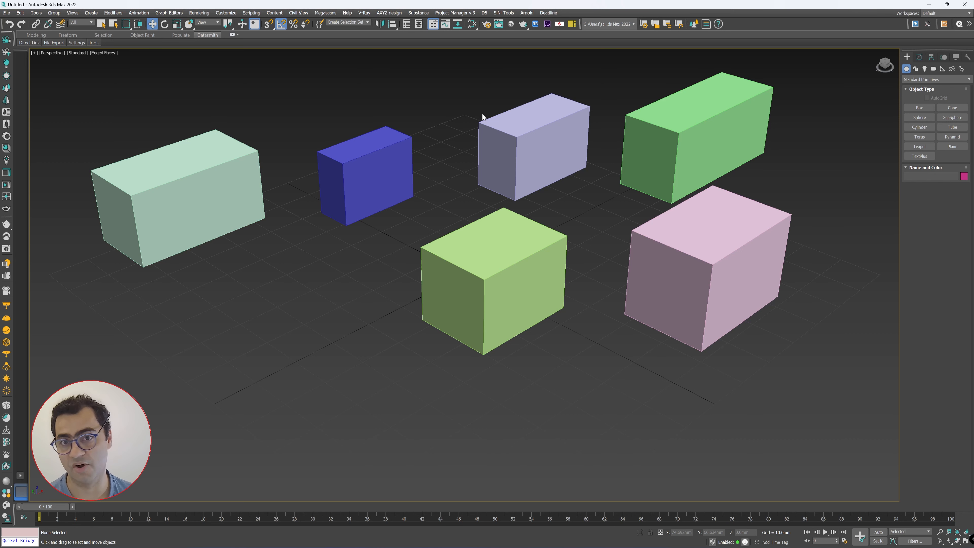
Show the Layer Explorer, expand the default layer to list its boxes, and view the other available explorer types.
click(417, 27)
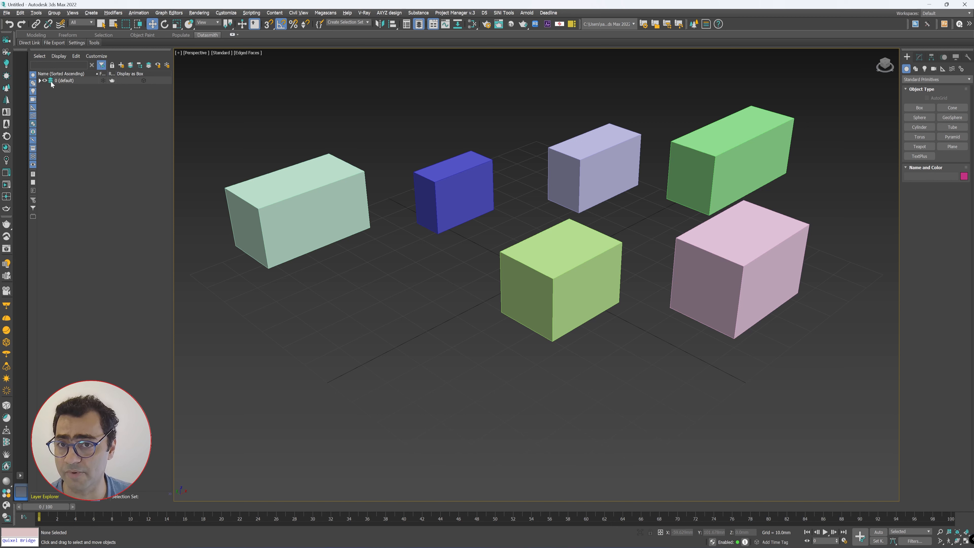
click(39, 80)
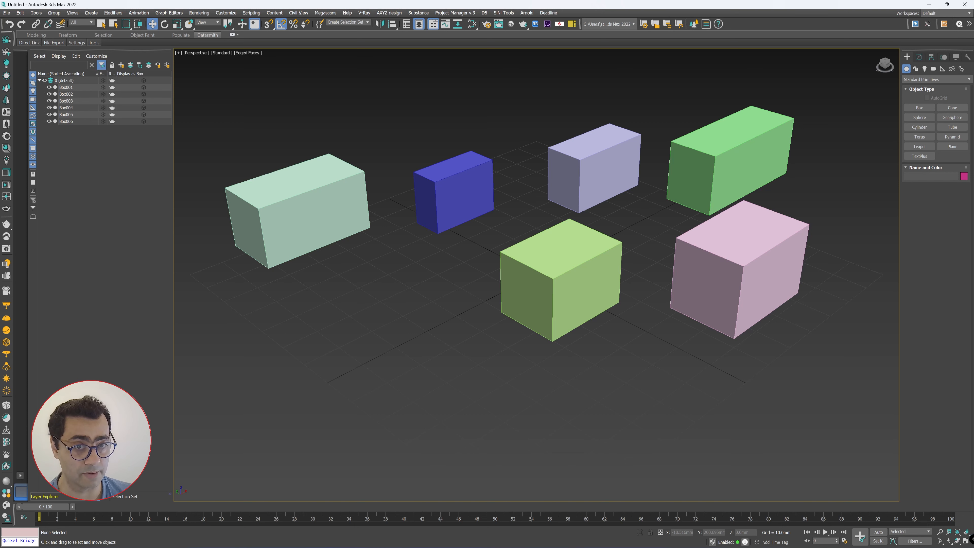
click(90, 499)
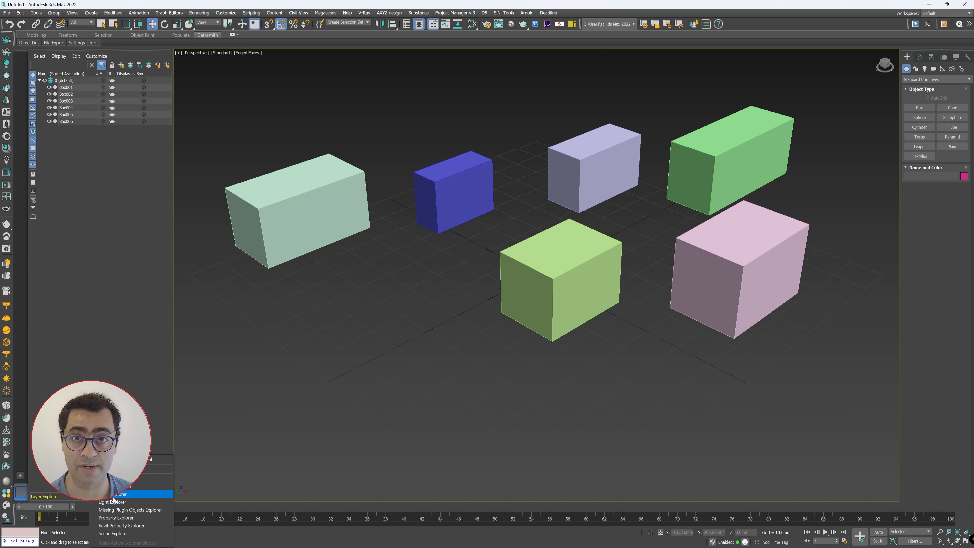
click(430, 272)
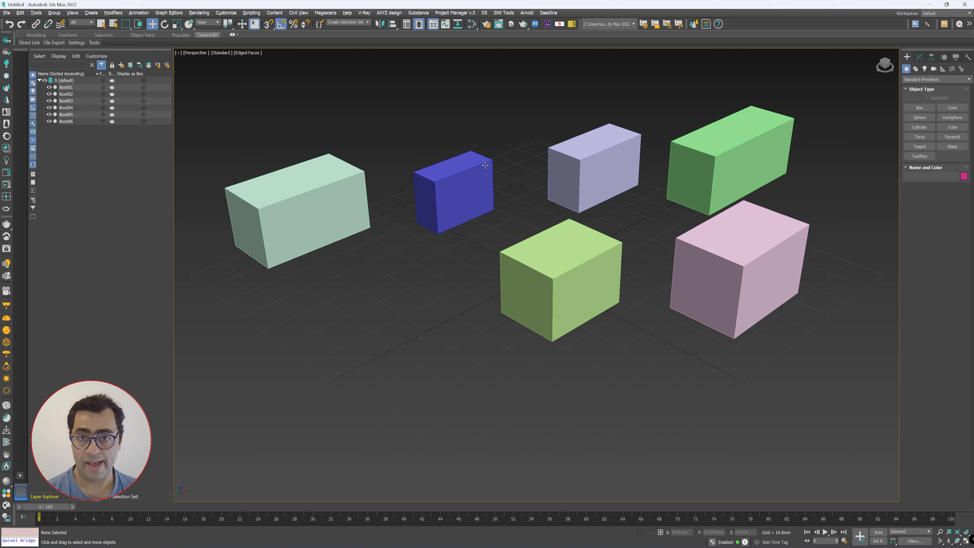
Draw five spheres of different sizes among the boxes, the first about 11.7 mm and the last about 13 mm in radius, and deselect them.
click(922, 118)
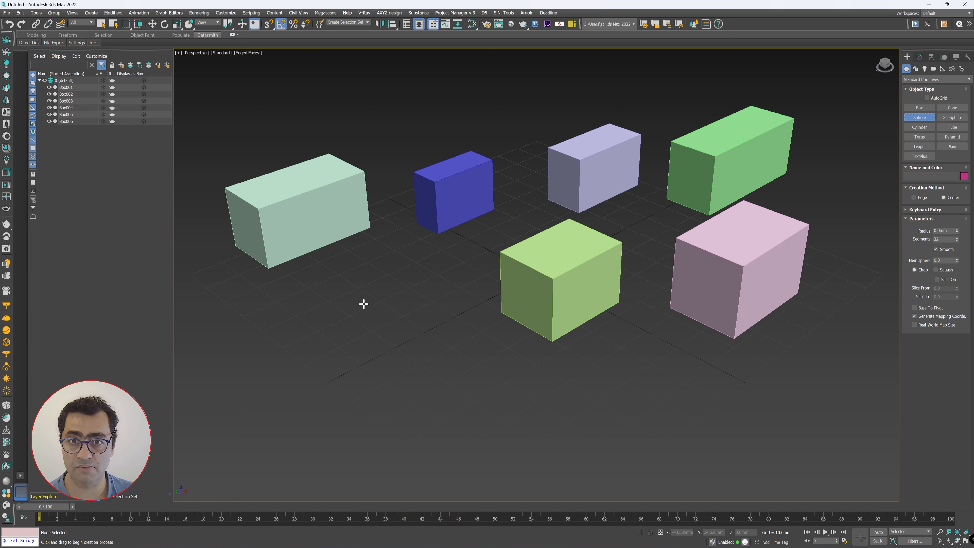
drag(330, 296, 350, 324)
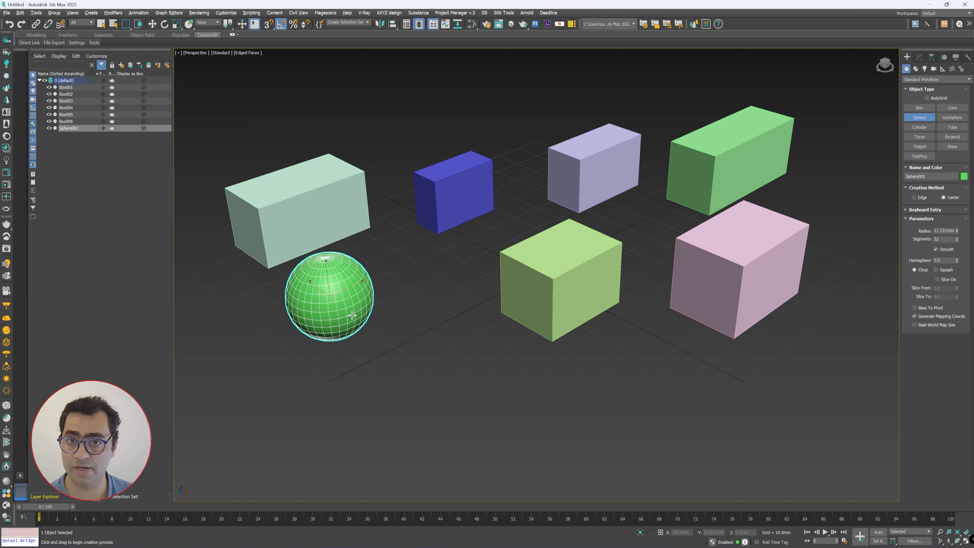
drag(450, 345, 468, 362)
drag(515, 139, 531, 154)
drag(410, 268, 435, 286)
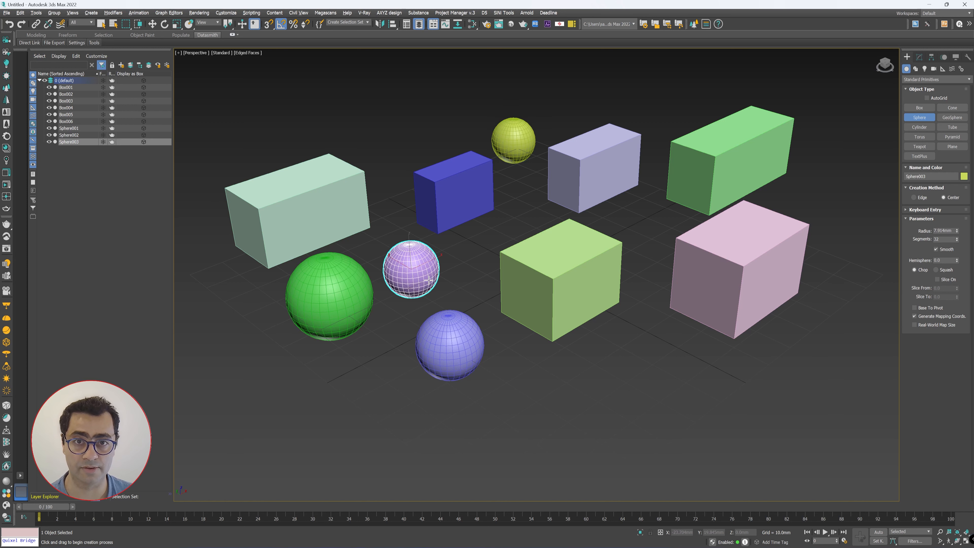
drag(391, 135, 375, 164)
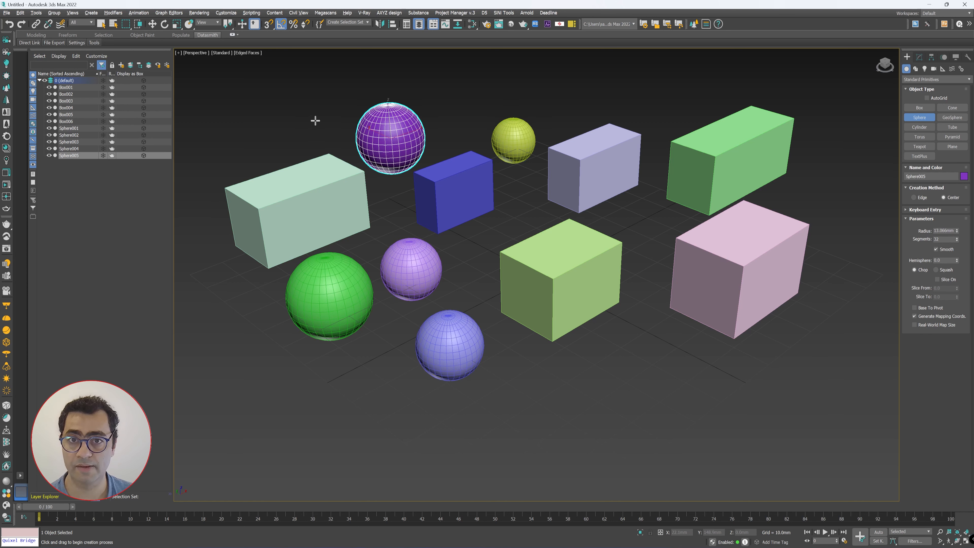
key(w)
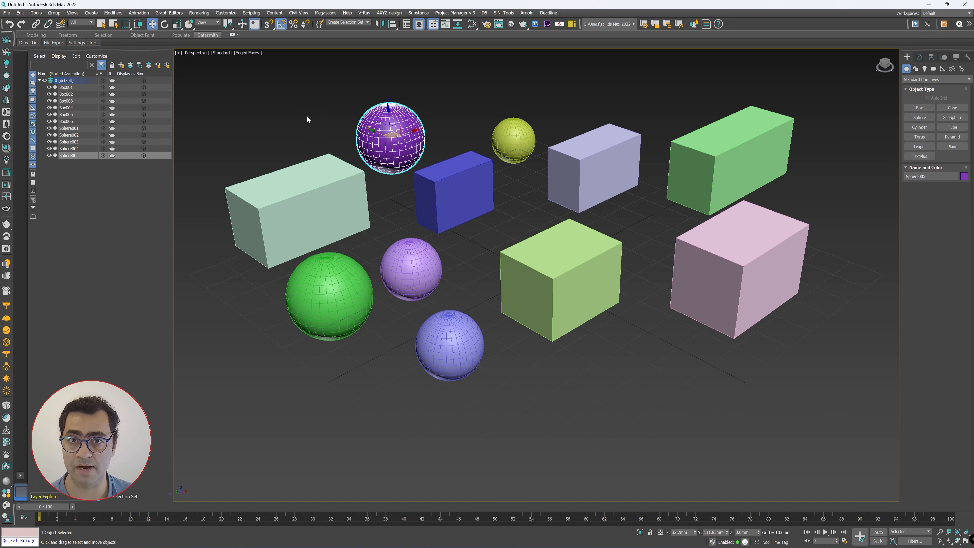
click(91, 197)
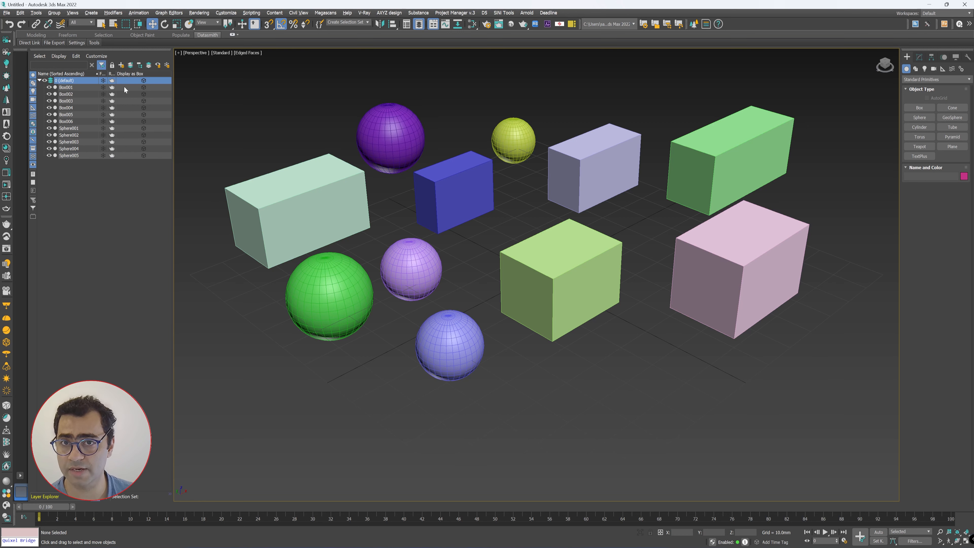
click(295, 92)
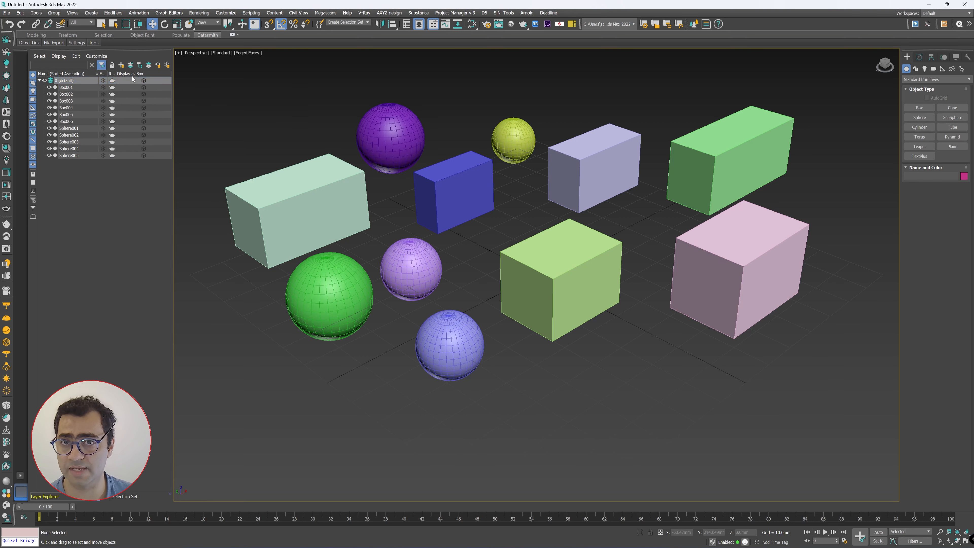
Create a layer named Spheres and move it out of the default layer to the top level of the layer list.
click(121, 65)
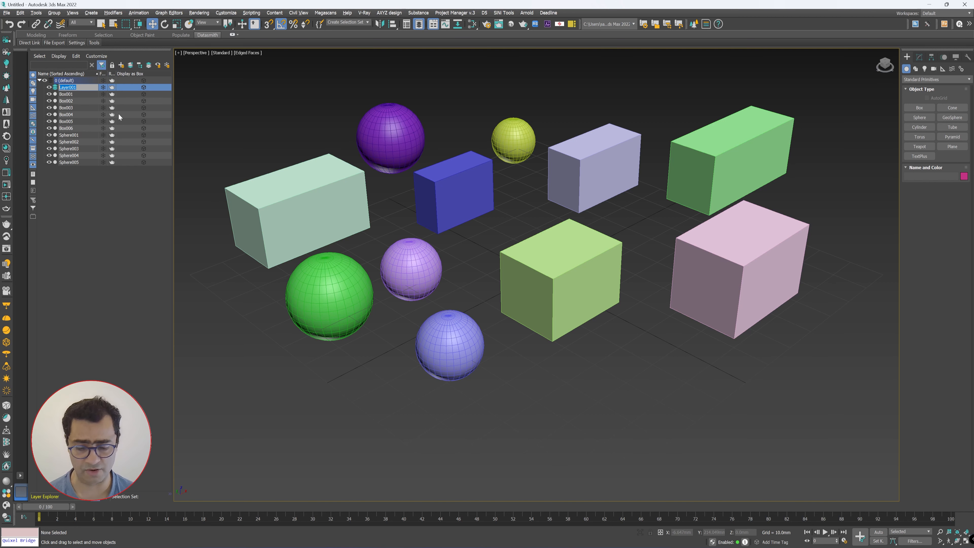
text(Spheres)
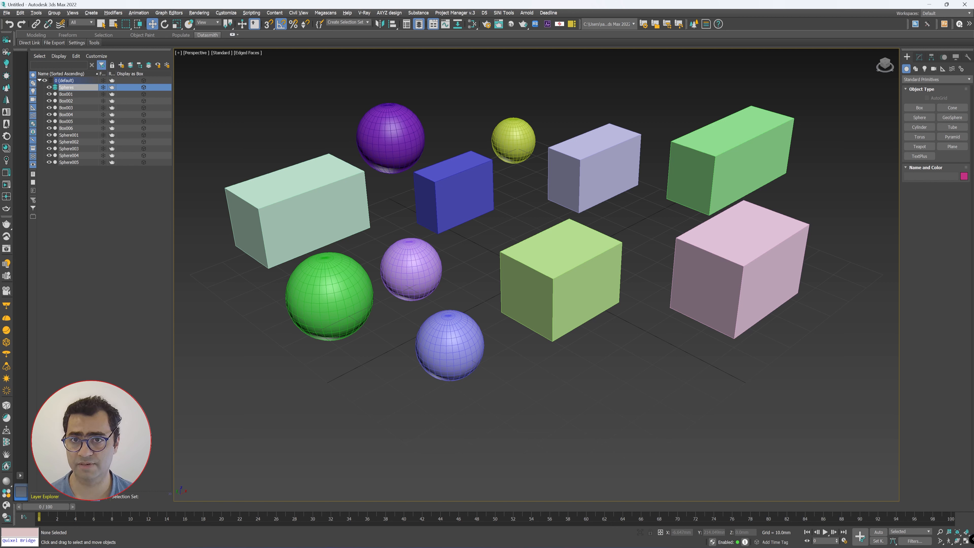
key(Return)
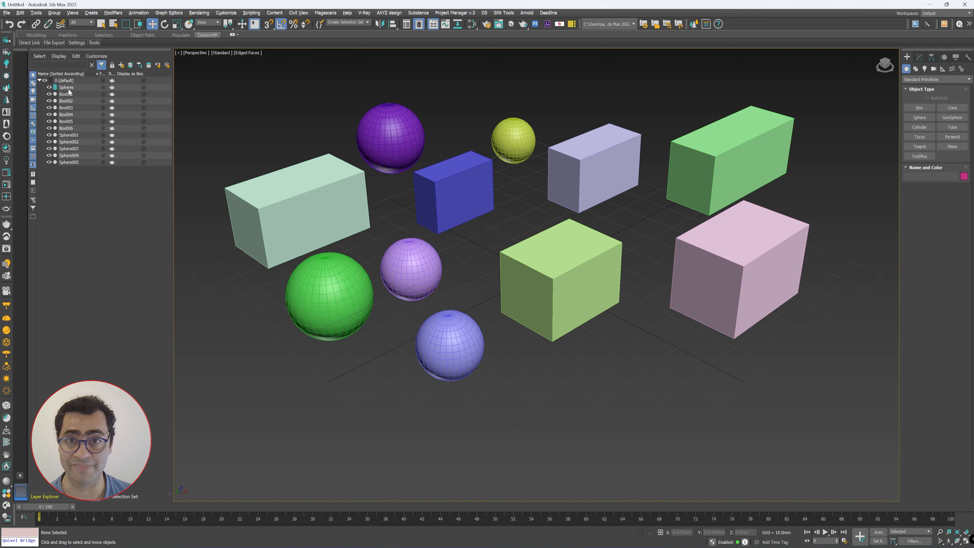
drag(67, 88, 69, 198)
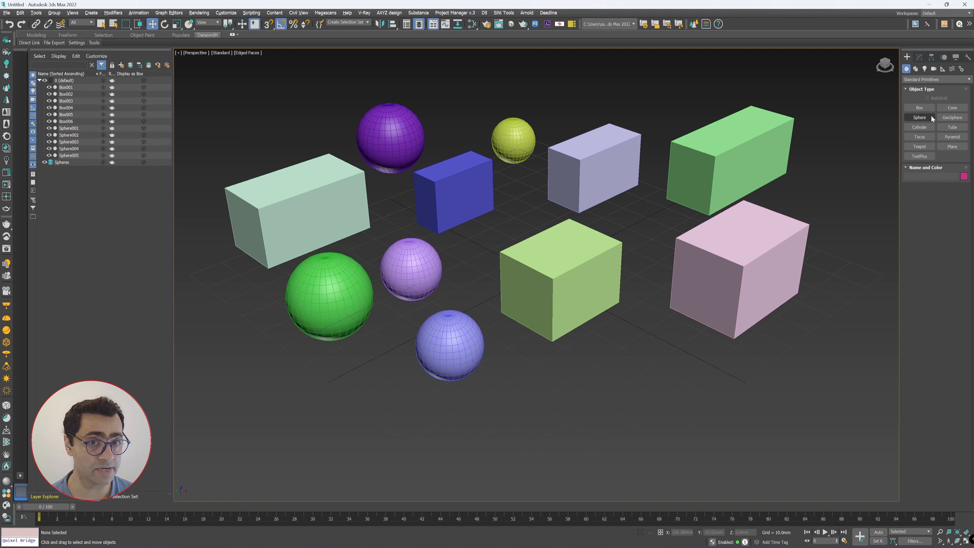
Draw four more spheres on the Spheres layer along the front of the scene, the first about 4.6 mm in radius, and end sphere creation.
click(924, 117)
drag(632, 389, 652, 387)
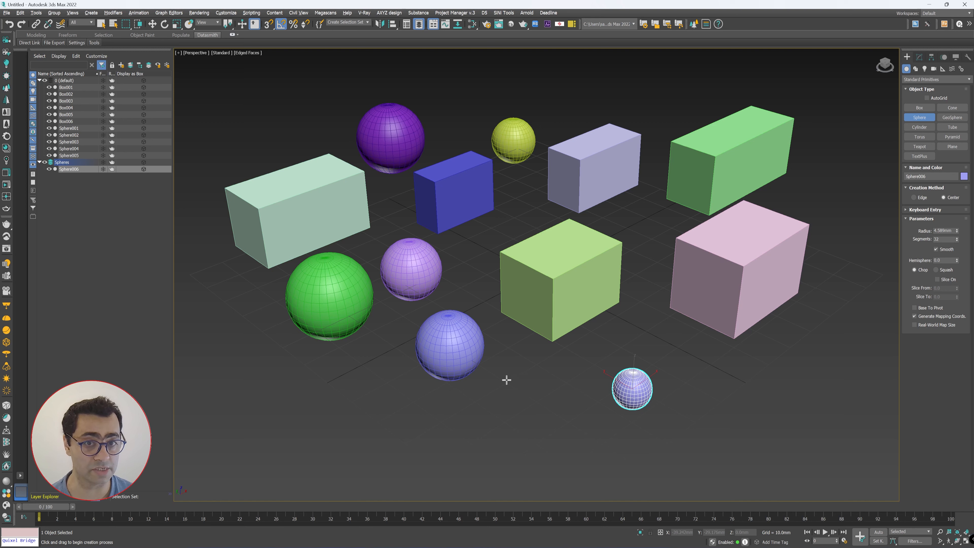
drag(506, 379, 532, 382)
drag(459, 423, 474, 423)
drag(354, 402, 390, 403)
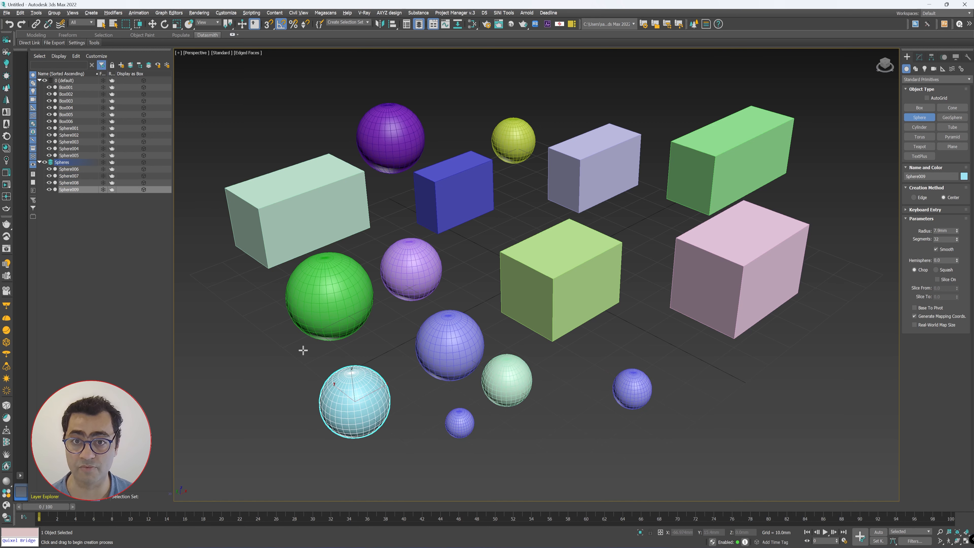
key(w)
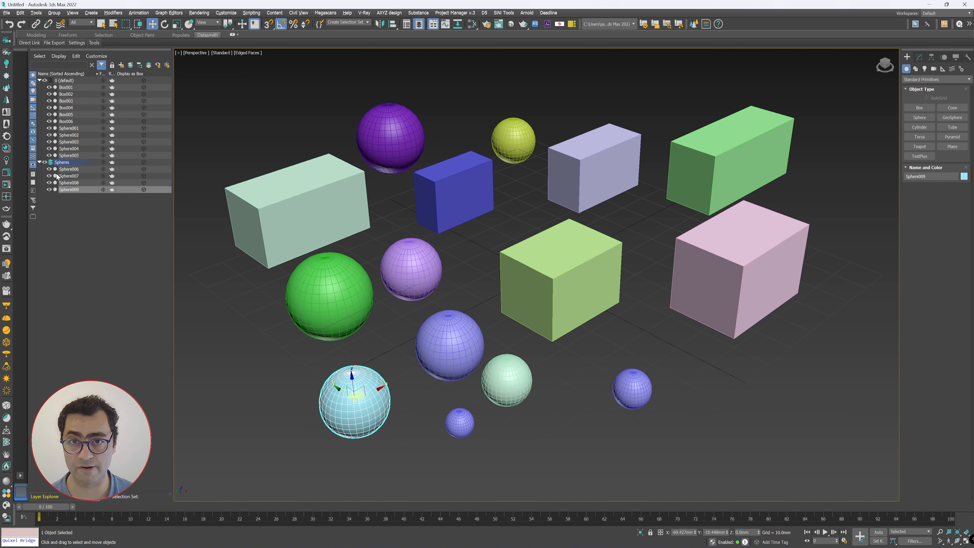
Move Sphere001 through Sphere005 from the default layer into the Spheres layer and clear the selection.
click(74, 155)
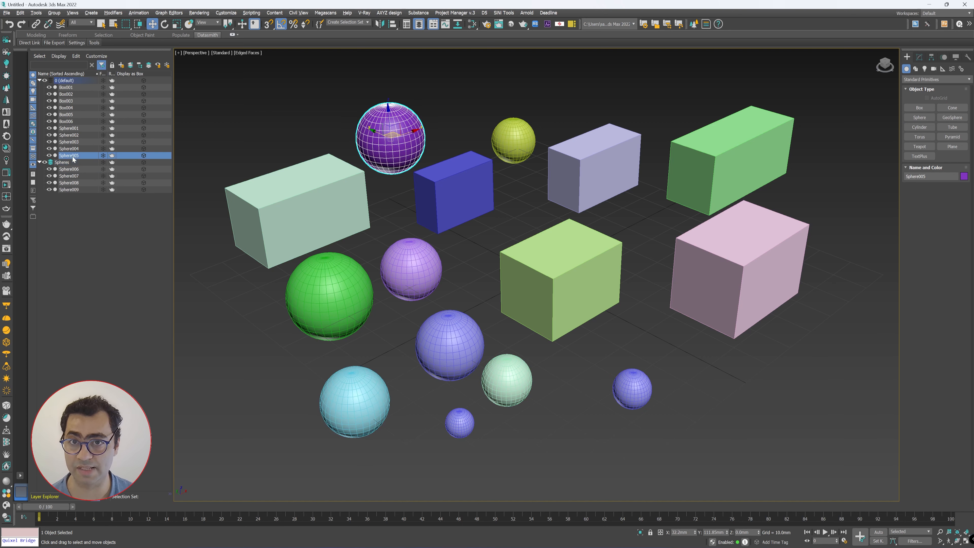
shift+click(80, 128)
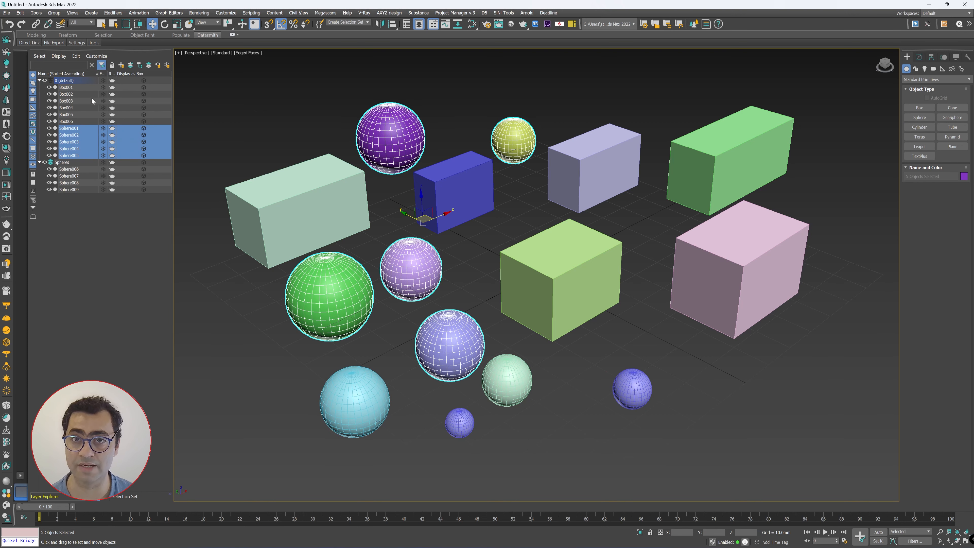
drag(77, 128, 66, 171)
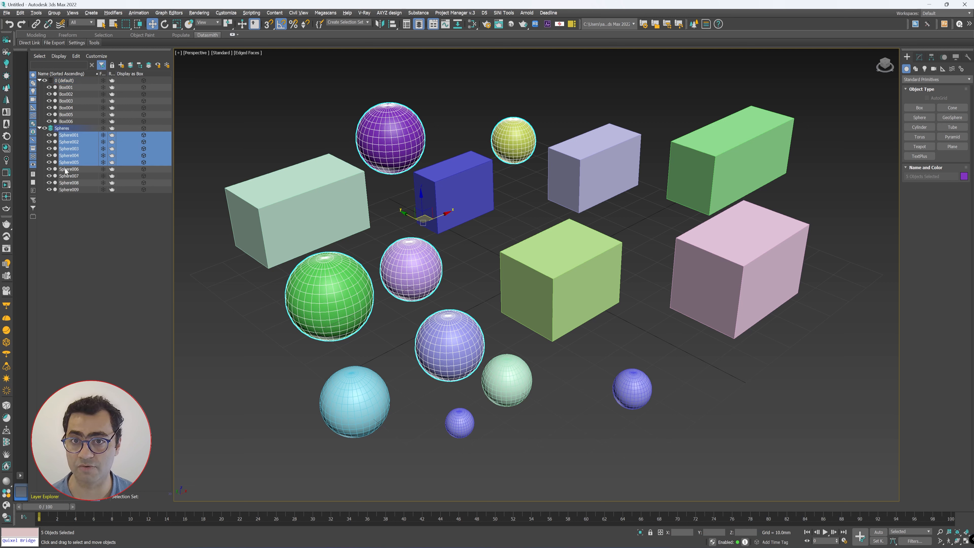
click(74, 267)
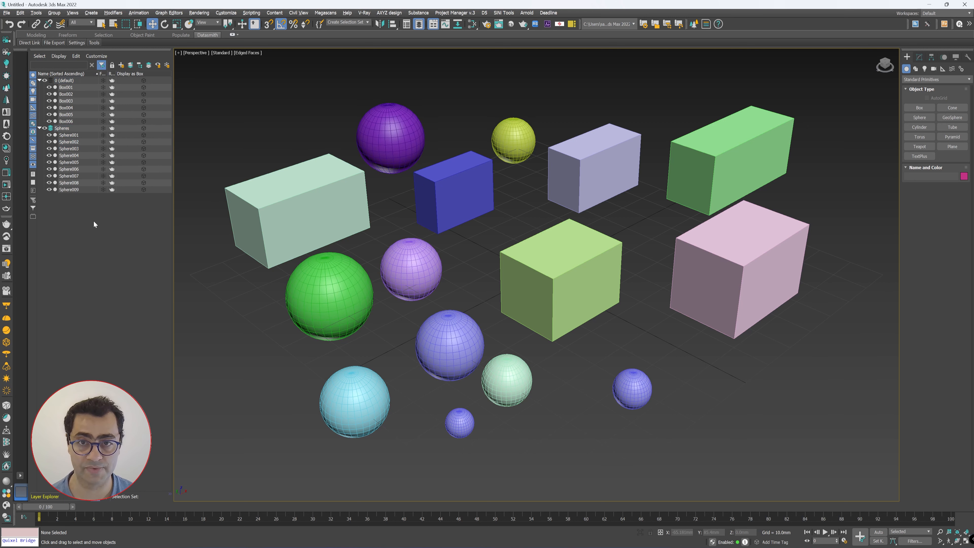
Toggle the visibility of the Spheres layer off and on several times, leaving the layer hidden.
click(45, 128)
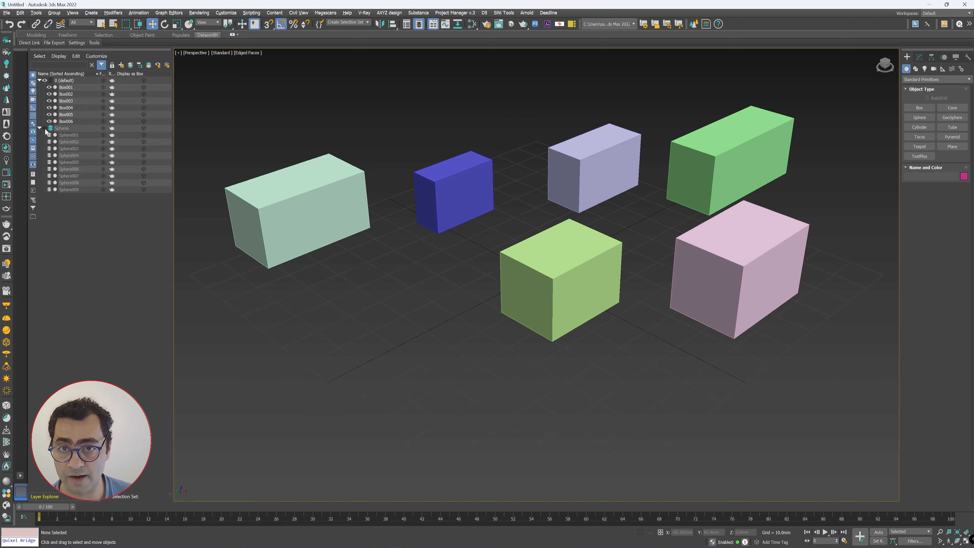
click(44, 128)
click(45, 128)
click(45, 128)
click(45, 128)
click(45, 128)
click(44, 128)
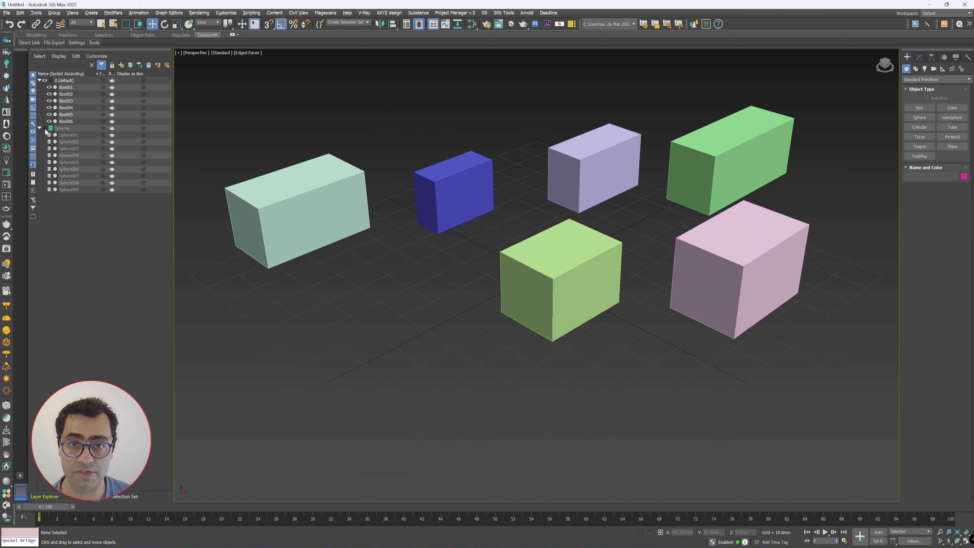
click(45, 128)
click(45, 128)
click(44, 128)
click(45, 128)
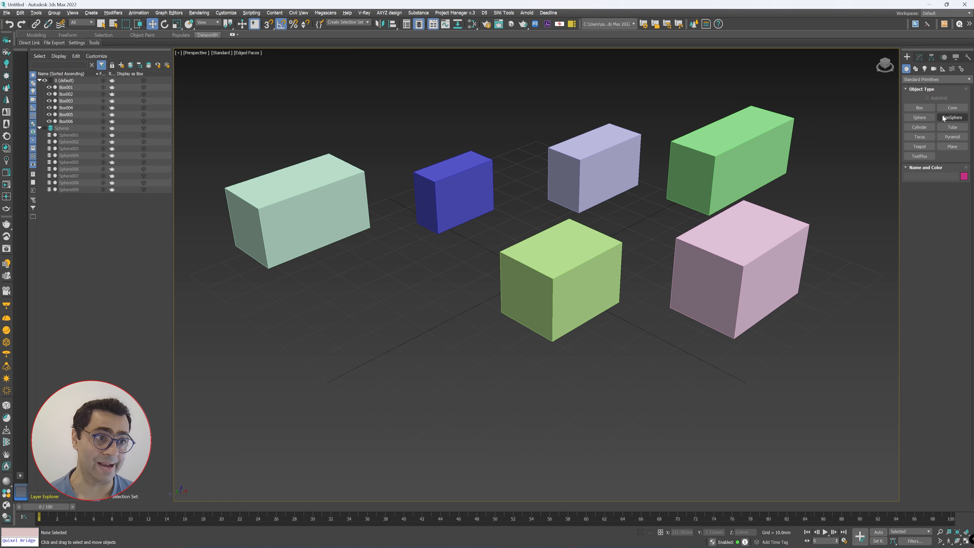
Try to draw a sphere on the hidden Spheres layer and choose to unhide the layer.
click(924, 116)
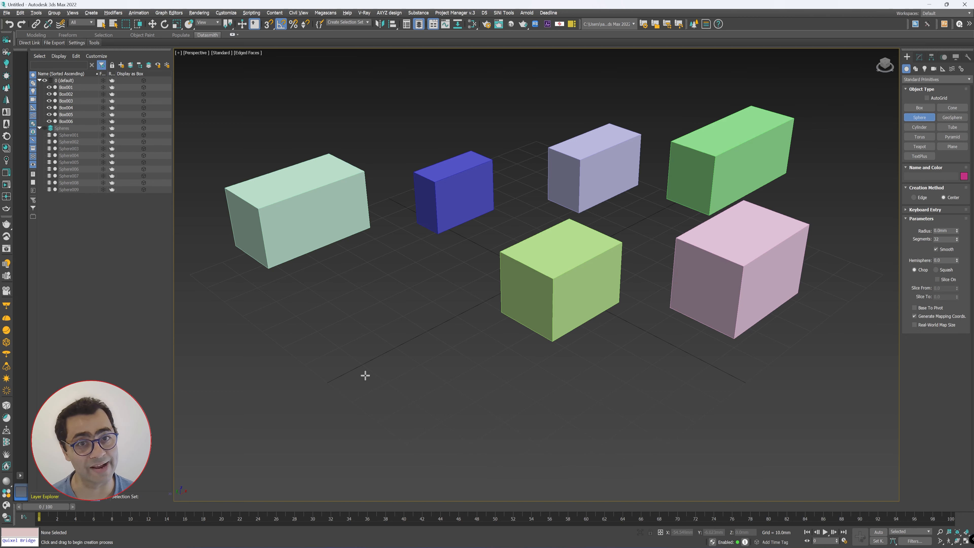
click(324, 345)
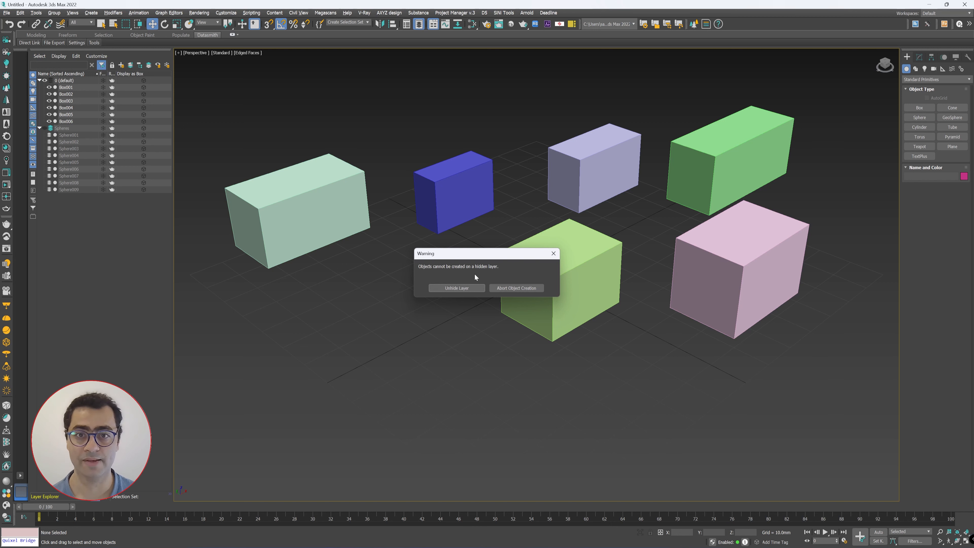
click(446, 290)
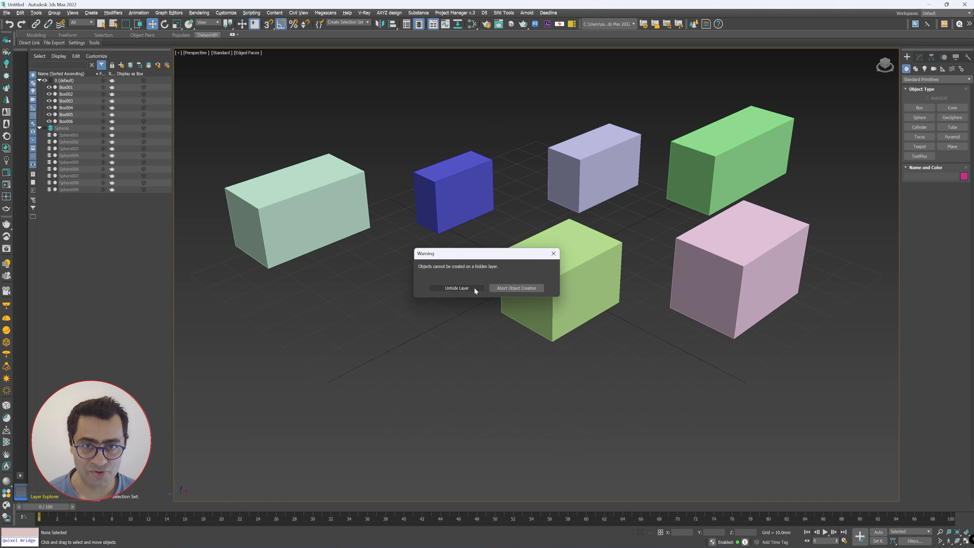
click(456, 287)
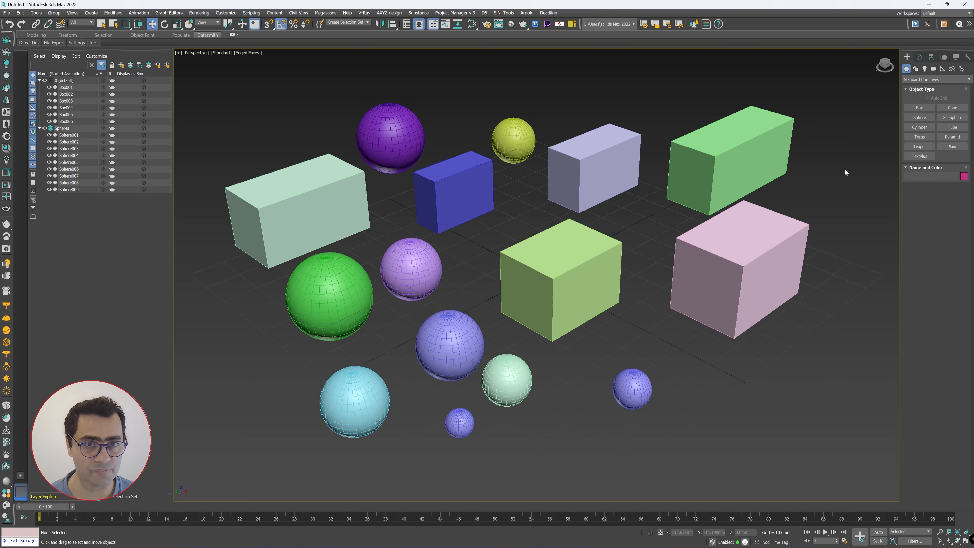
Draw two more spheres on the Spheres layer, the first about 8.3 mm in radius, and end sphere creation.
click(919, 117)
drag(266, 367, 301, 367)
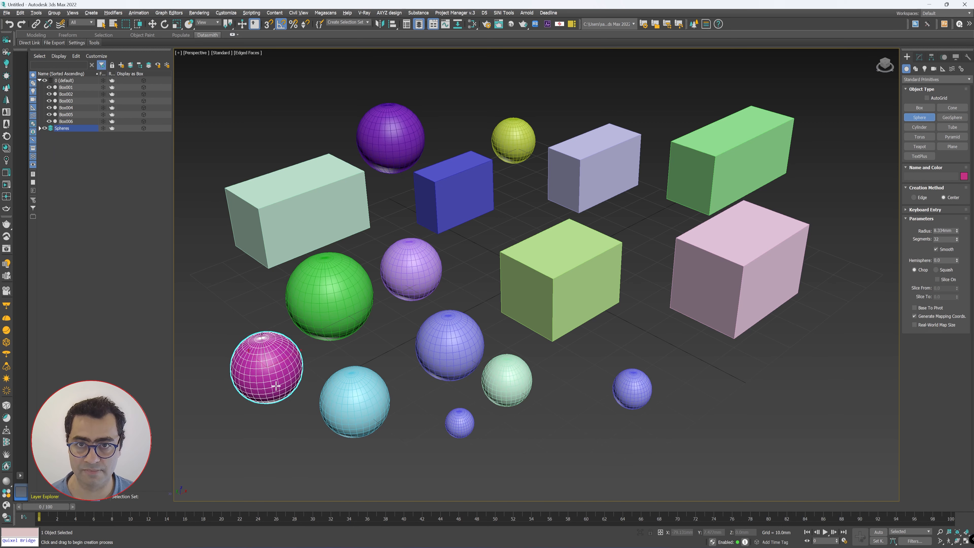
drag(459, 268, 483, 268)
right_click(483, 268)
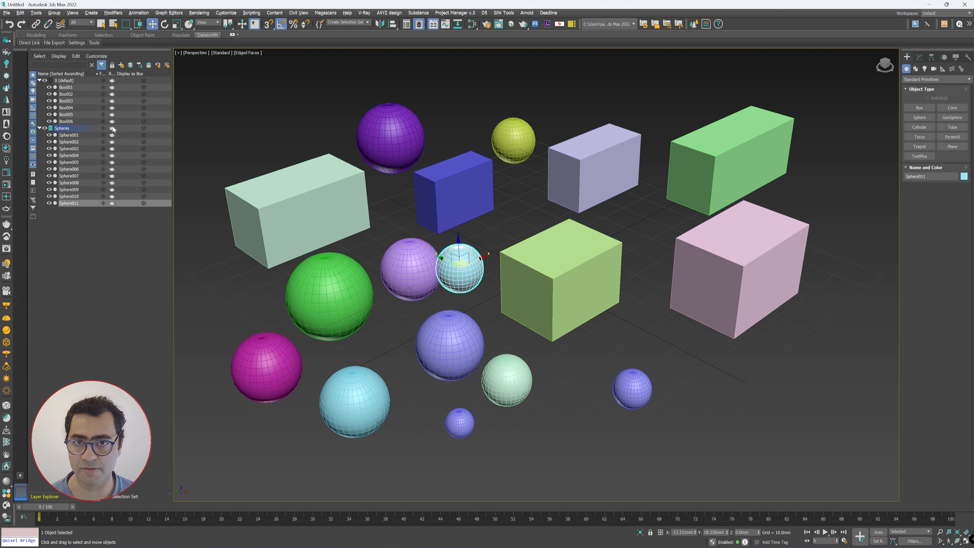
Collapse the Spheres layer, make the default layer active with nothing selected, and expand the Spheres layer again.
click(40, 129)
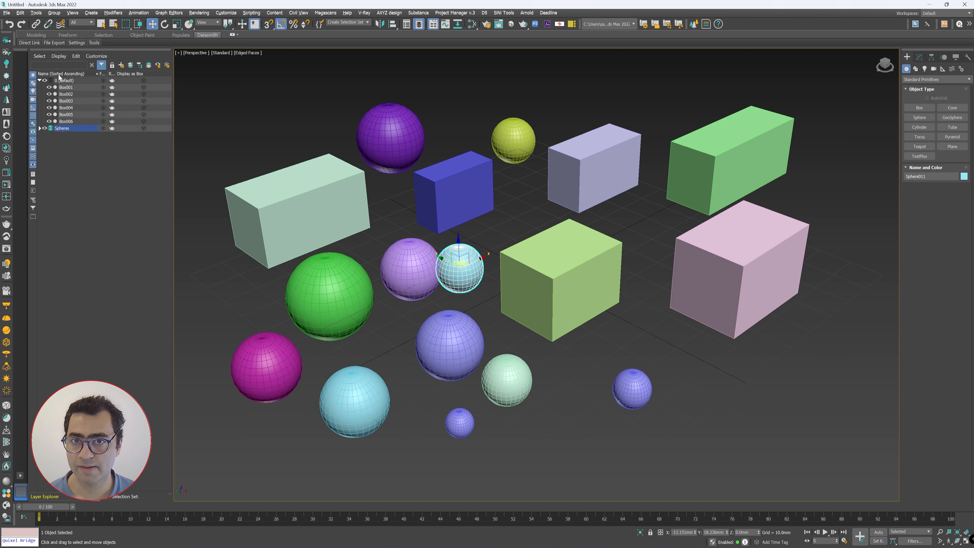
click(42, 132)
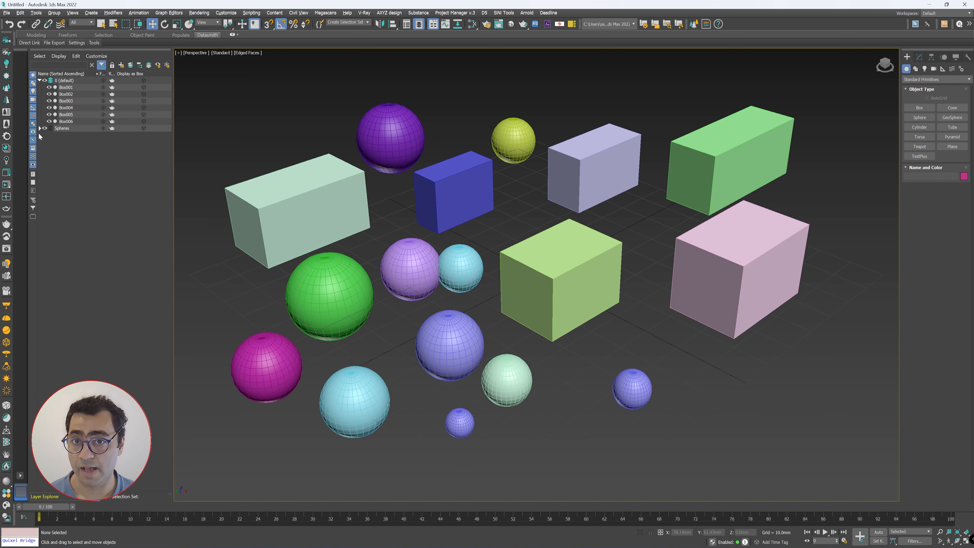
click(40, 128)
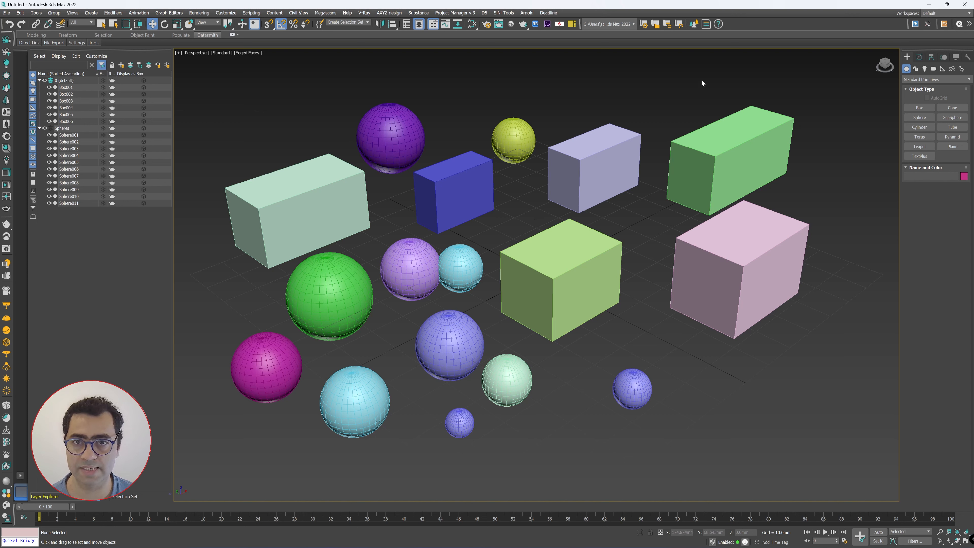
Select all boxes and spheres in the scene and delete them.
drag(832, 79, 212, 515)
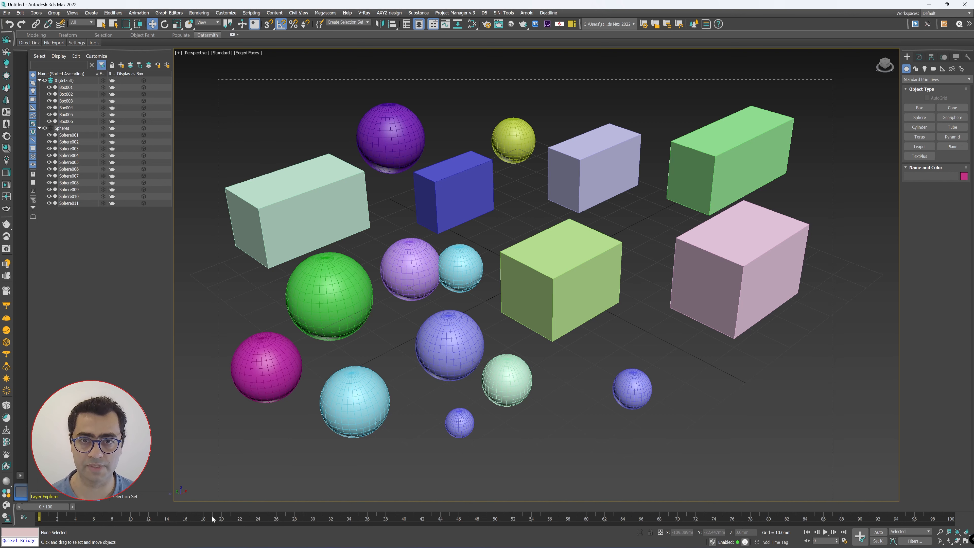
drag(202, 474, 202, 475)
key(Delete)
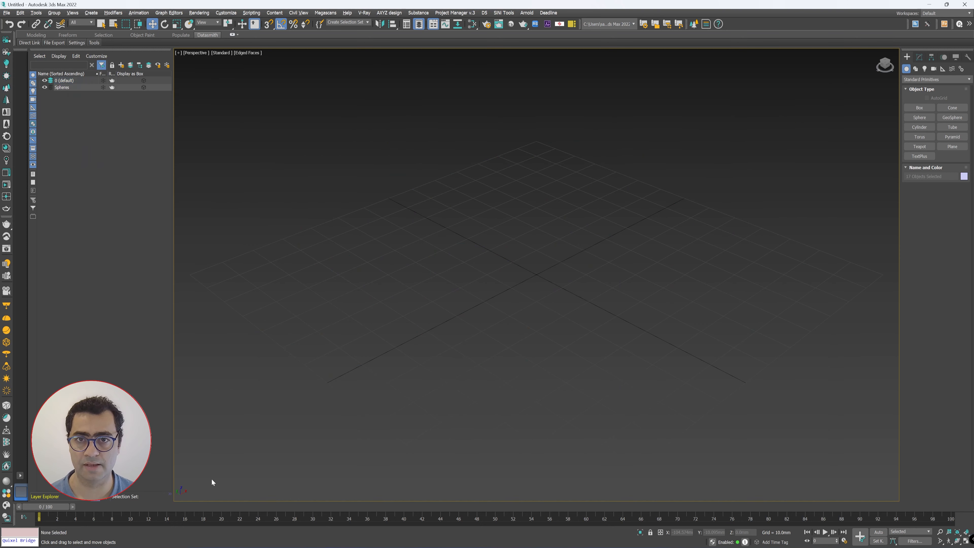
Delete the empty Spheres layer and try to delete the default layer.
click(61, 88)
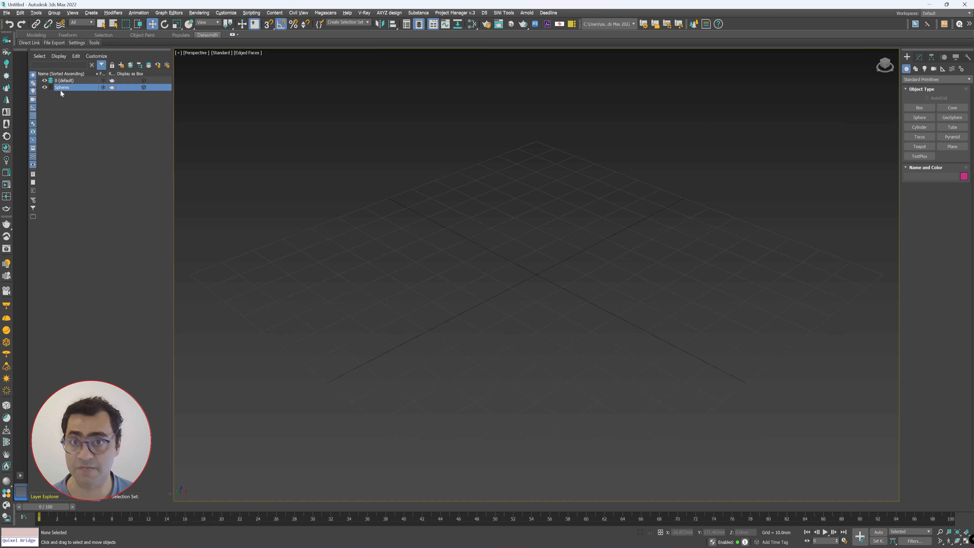
right_click(66, 89)
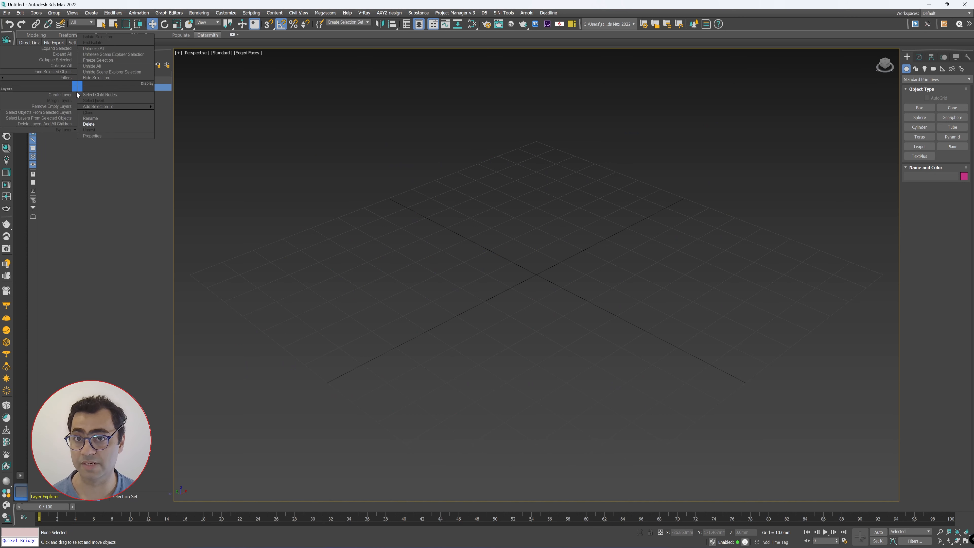
click(90, 125)
click(63, 81)
right_click(63, 82)
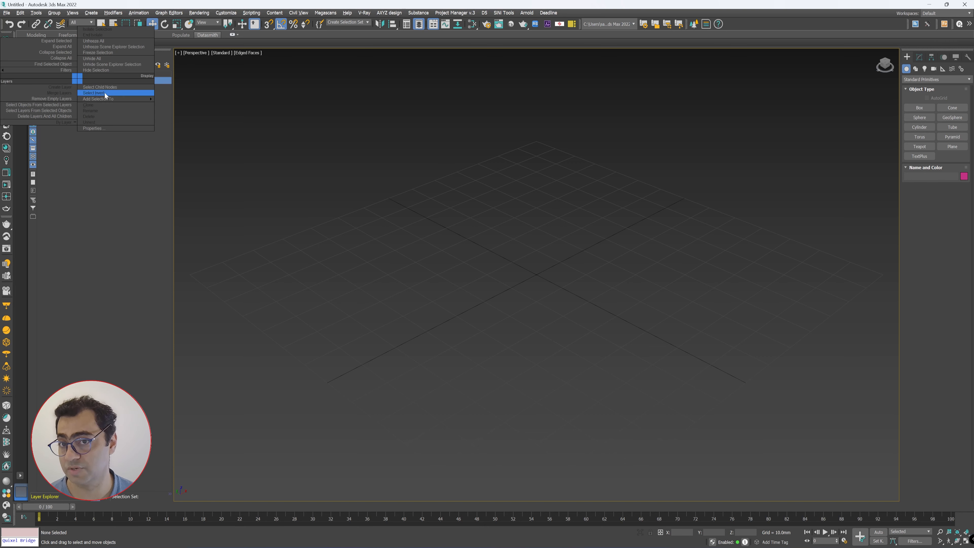
click(89, 115)
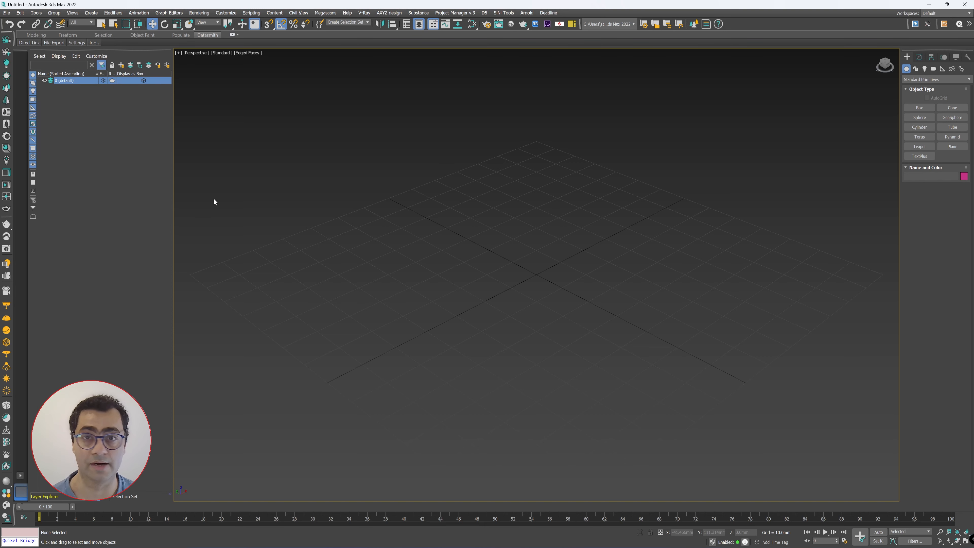
Draw a box at the centre of the grid, about 45 mm long, 53 mm wide and 33 mm high.
click(919, 108)
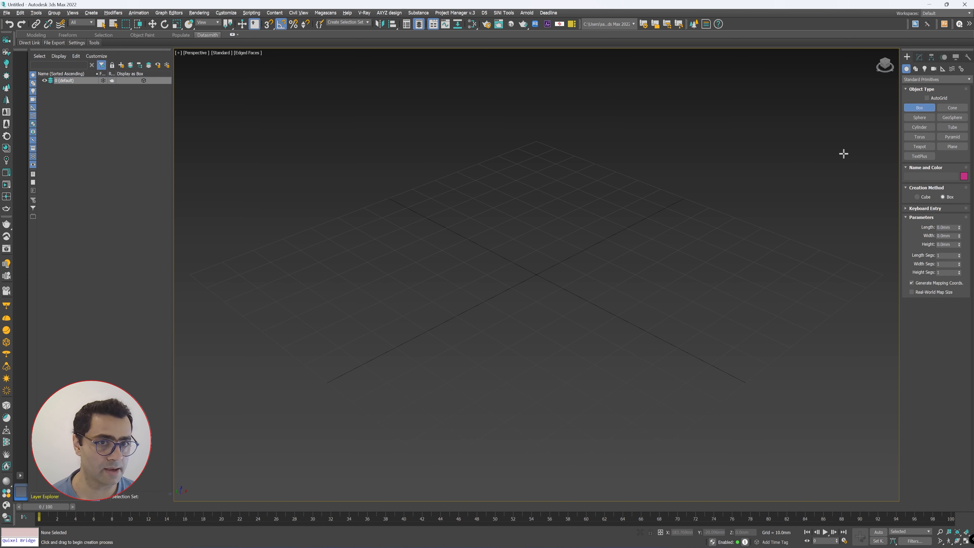
drag(414, 284, 652, 276)
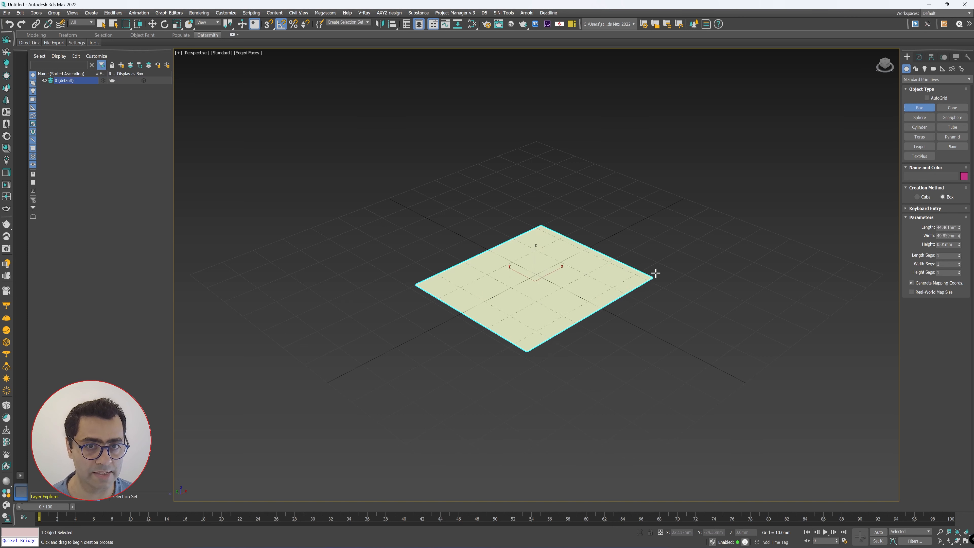
click(650, 151)
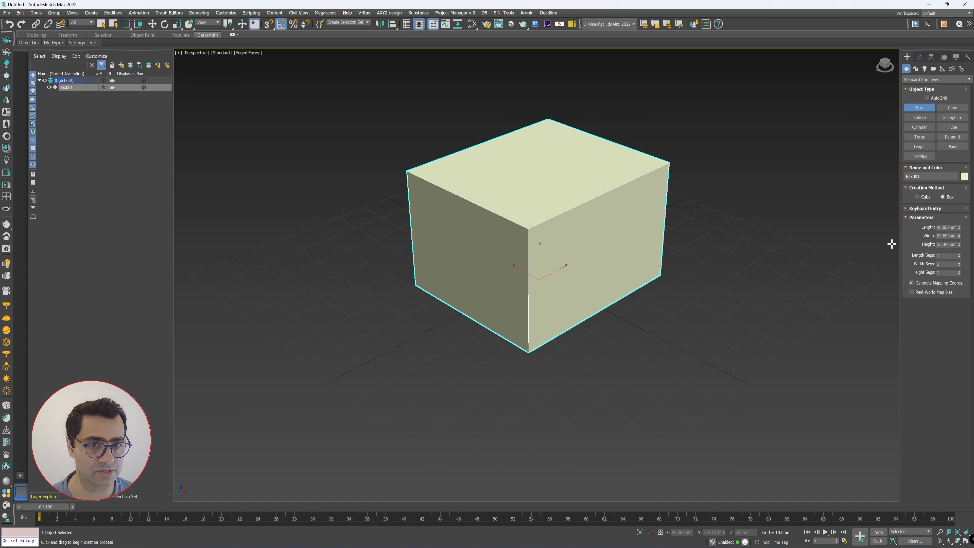
Set the box to 36 length, 36 width and 29 height segments, raise its height to about 48 mm, and end box creation.
mouse_move(959, 264)
mouse_down()
mouse_move(959, 244)
mouse_move(959, 266)
mouse_up()
drag(959, 244, 958, 236)
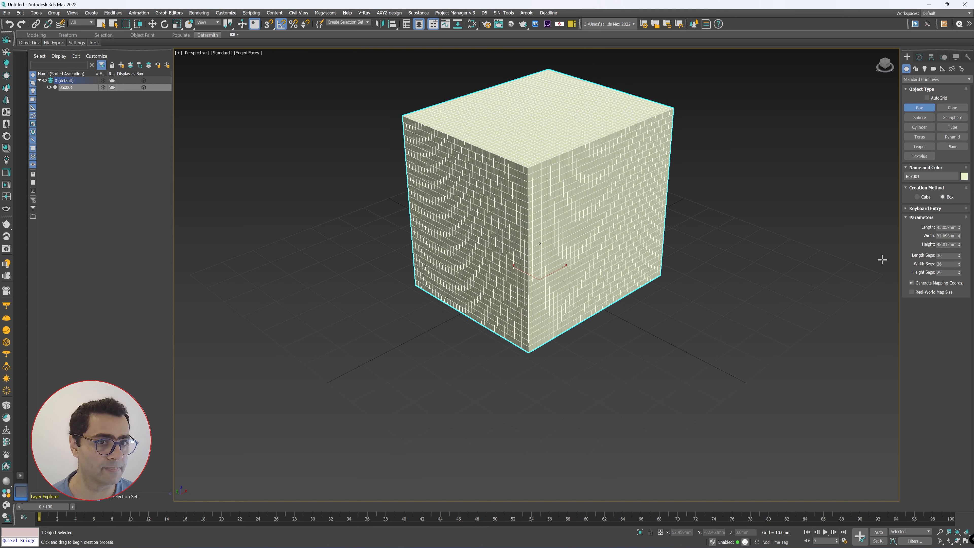
key(w)
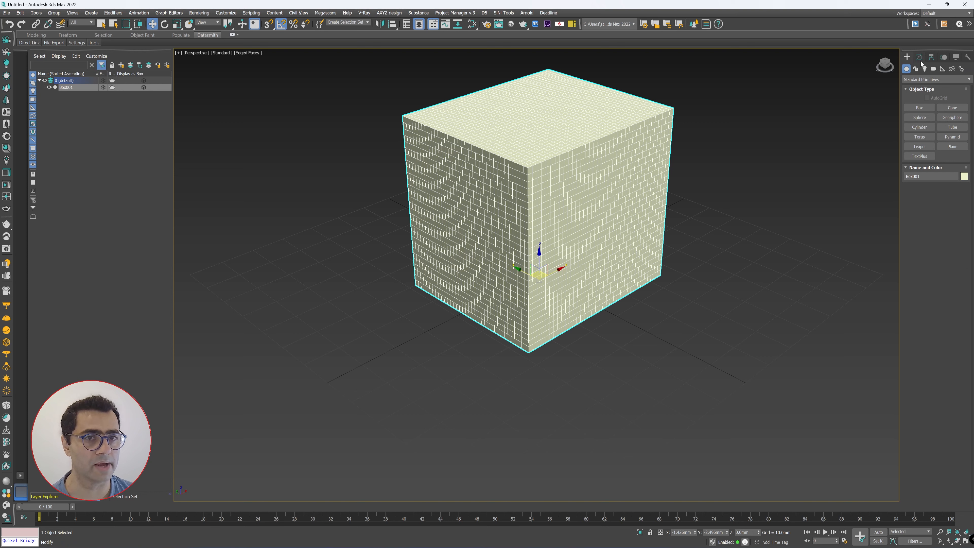
Browse the modifiers available for the box and apply the Bend modifier to it.
click(919, 58)
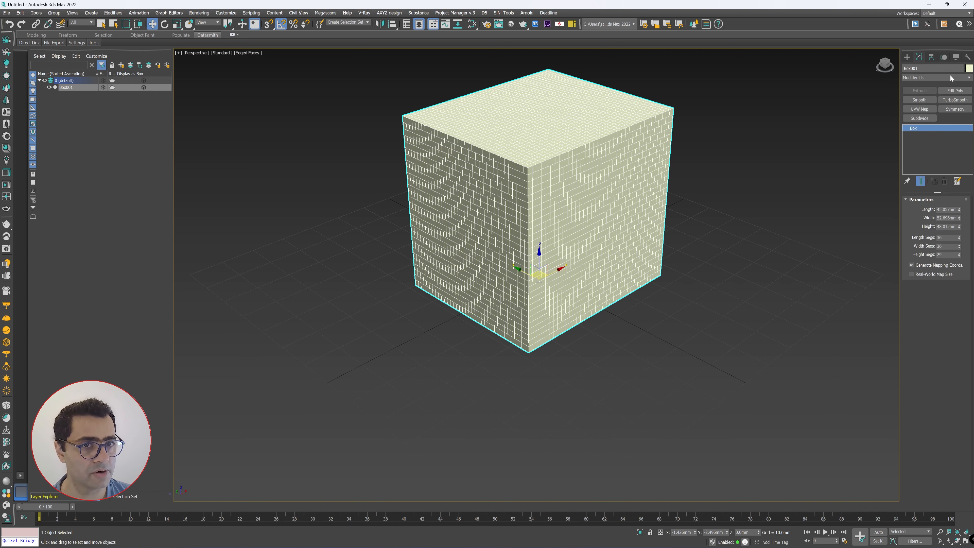
click(968, 78)
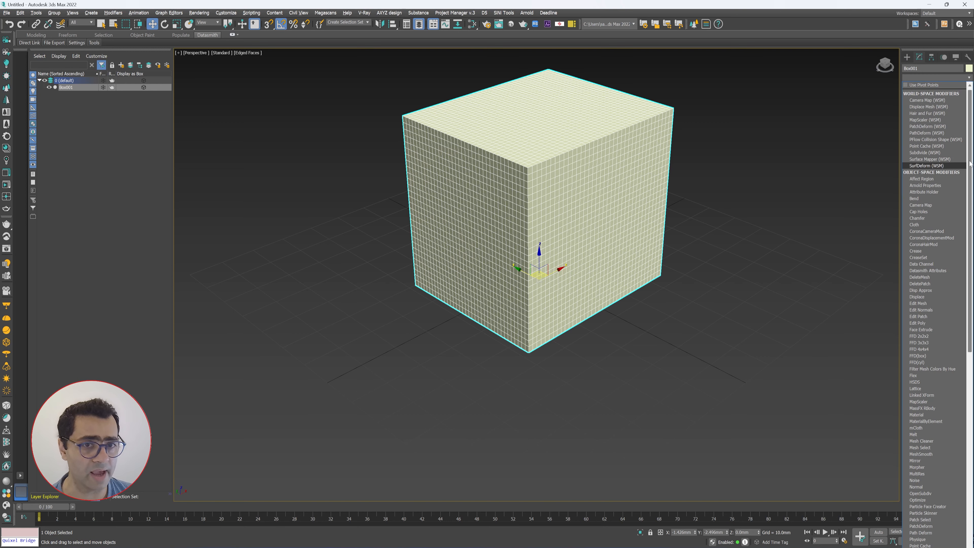
mouse_move(970, 161)
mouse_down()
mouse_move(966, 256)
mouse_move(965, 165)
mouse_up()
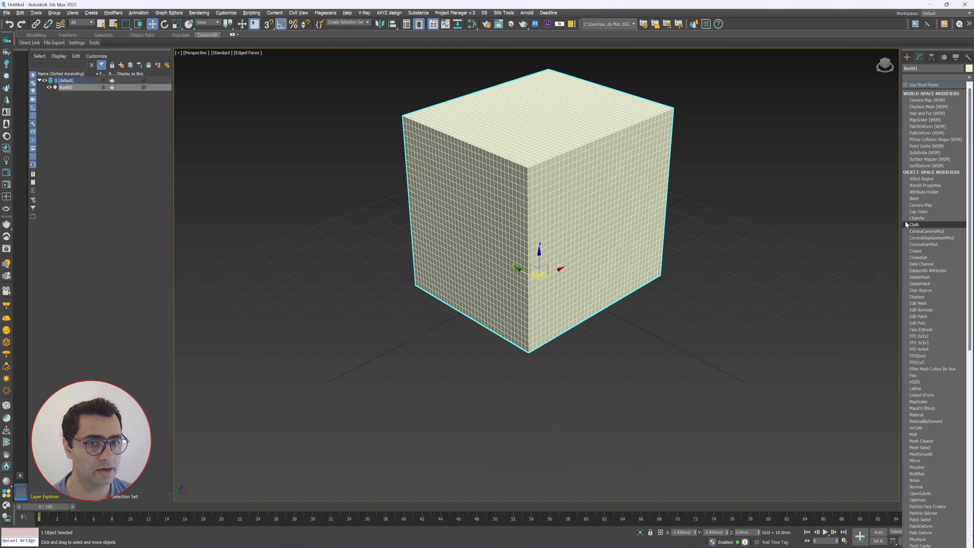
click(917, 198)
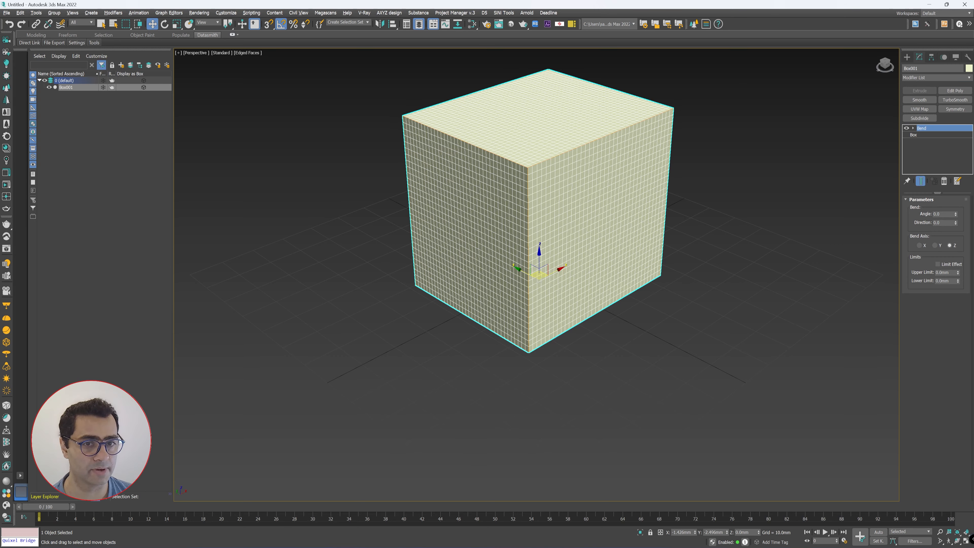
Try the bend along the Y and X axes, ending on the Z axis with angle -23 and direction 46.5.
mouse_move(956, 215)
mouse_down()
mouse_move(965, 204)
mouse_move(955, 217)
mouse_move(955, 203)
mouse_move(956, 229)
mouse_move(955, 203)
mouse_up()
click(935, 246)
click(919, 246)
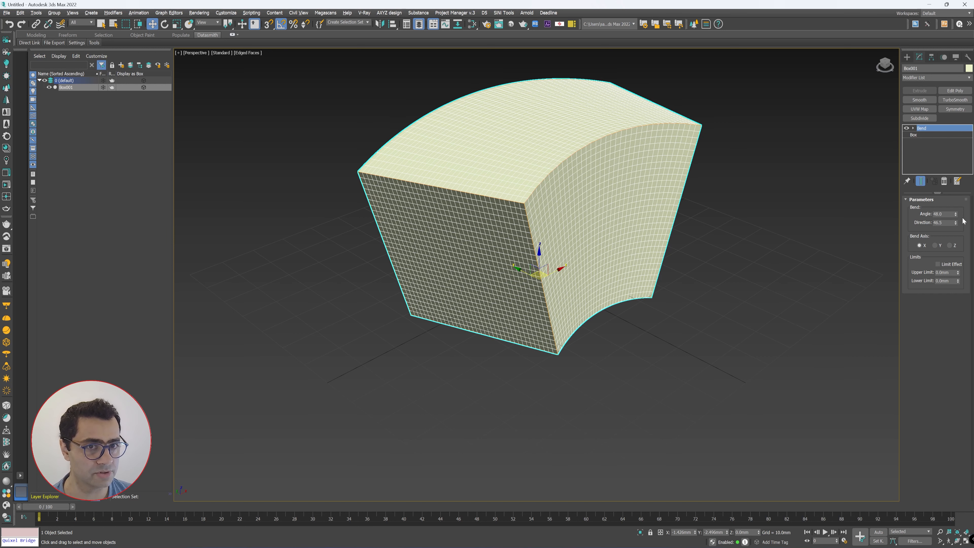
click(950, 245)
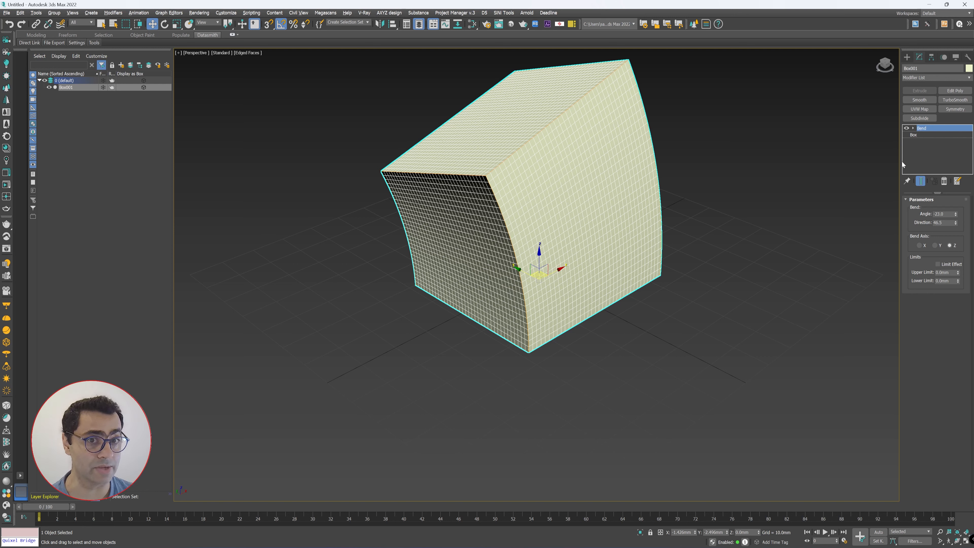
Toggle the Bend modifier's effect on the box off and on, leaving it turned off.
click(907, 128)
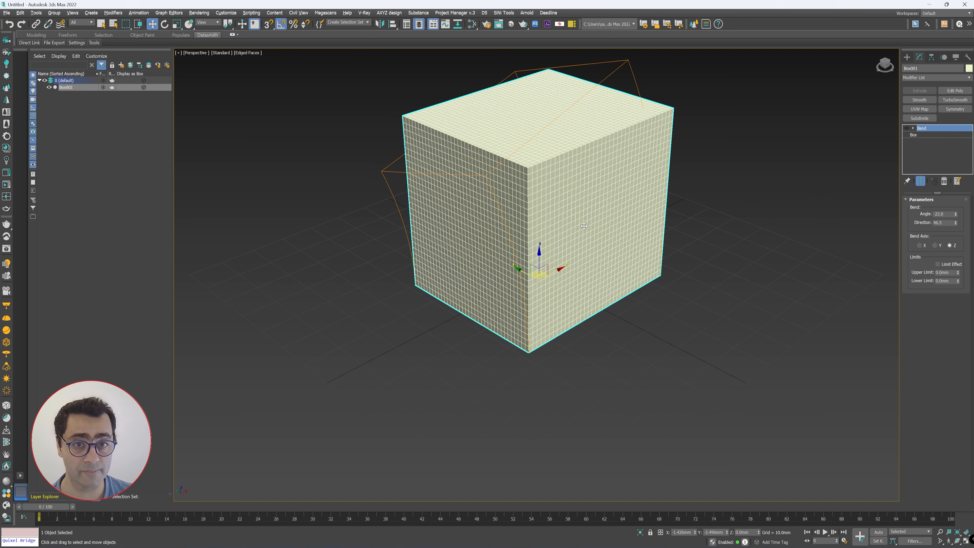
click(907, 128)
click(907, 128)
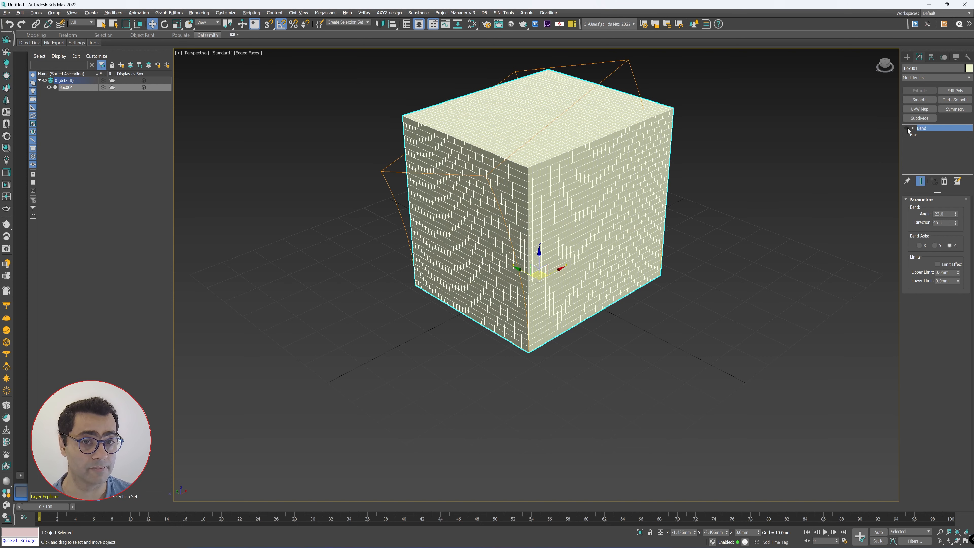
Re-enable the Bend effect and give the box 10 length, 11 width and 15 height segments, sized about 20.5 × 23.2 × 39.9 mm.
click(907, 128)
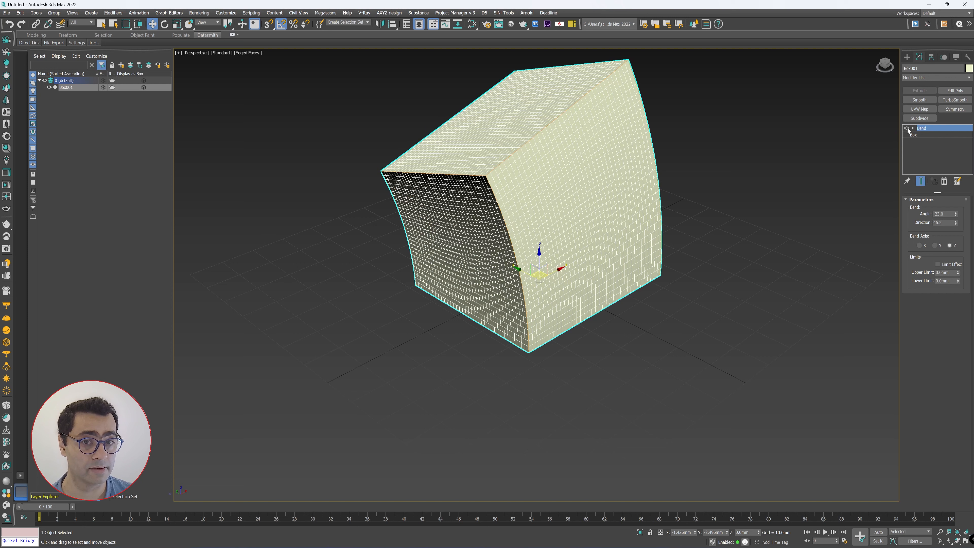
click(918, 135)
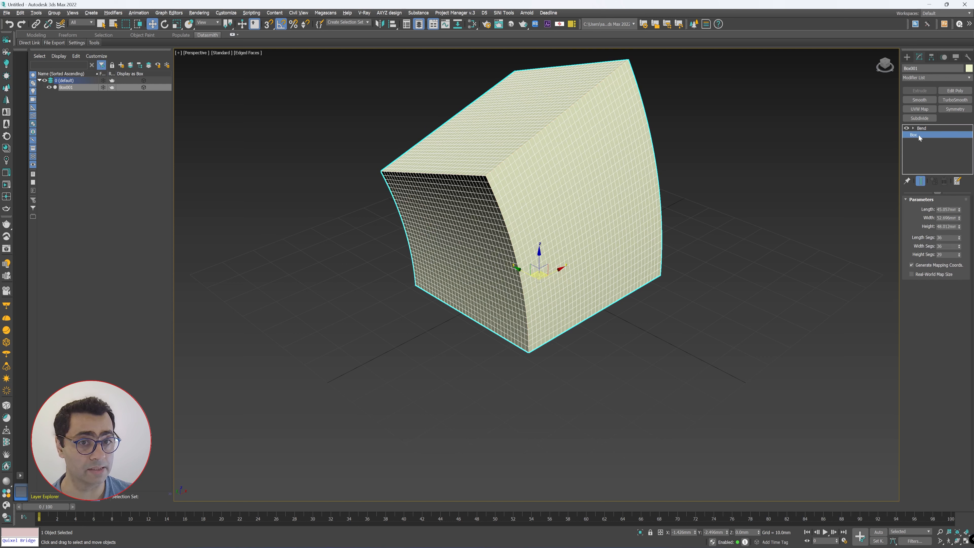
drag(960, 238, 959, 257)
click(960, 244)
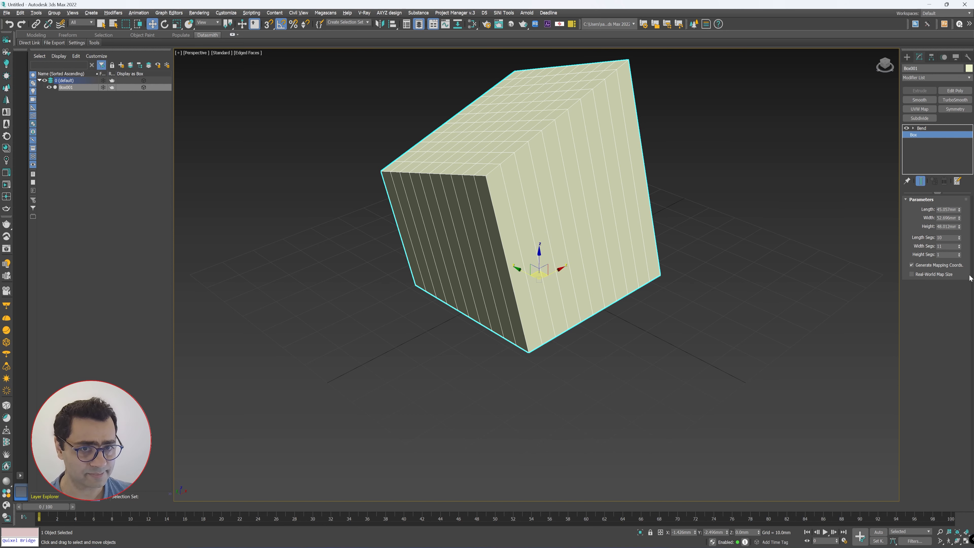
mouse_move(959, 254)
mouse_down()
mouse_move(961, 241)
mouse_move(958, 249)
mouse_up()
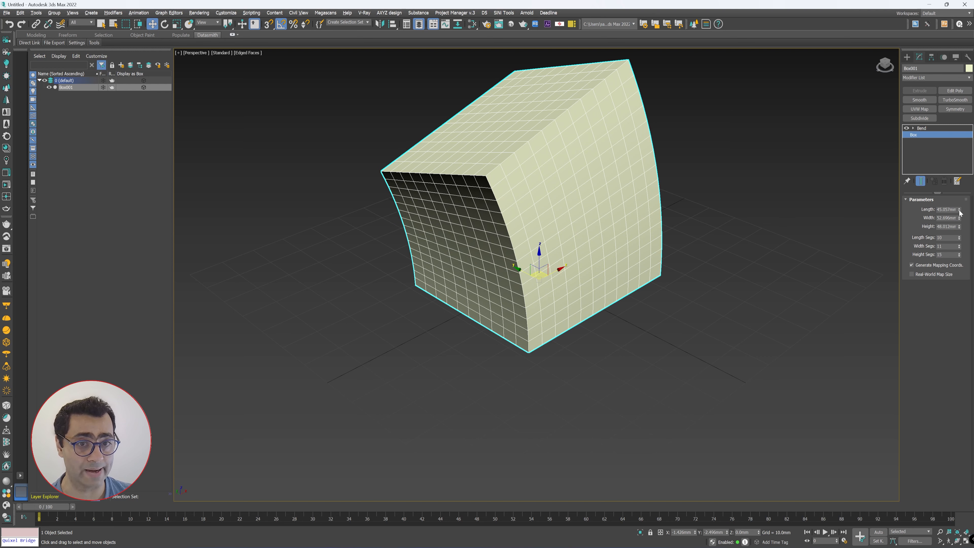
drag(960, 209, 963, 241)
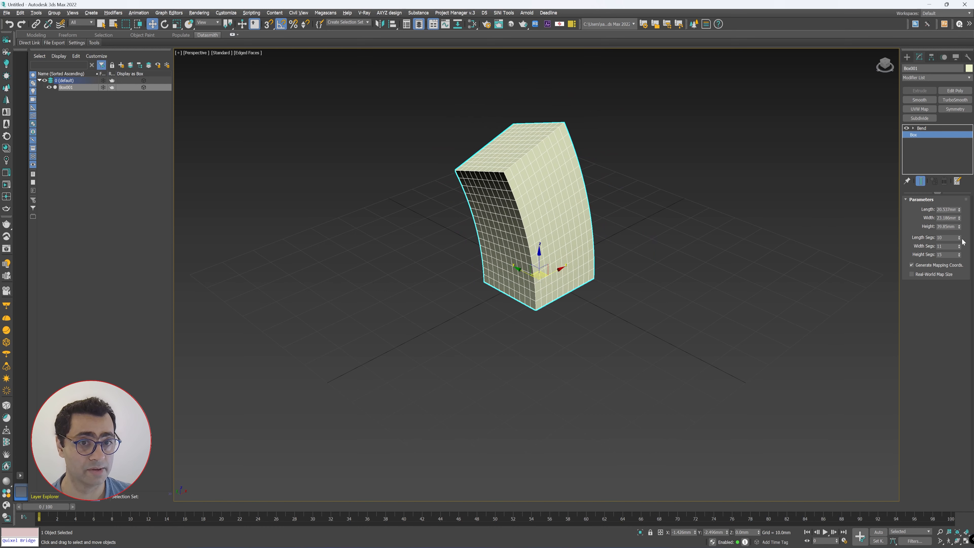
Set the Bend modifier's angle to 180 and reset its direction to 0.
click(927, 130)
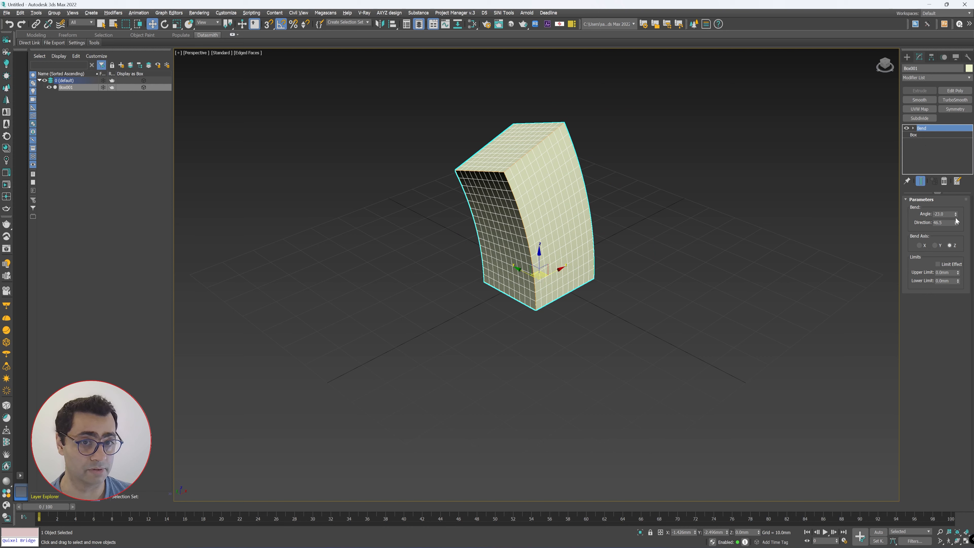
drag(955, 214, 948, 270)
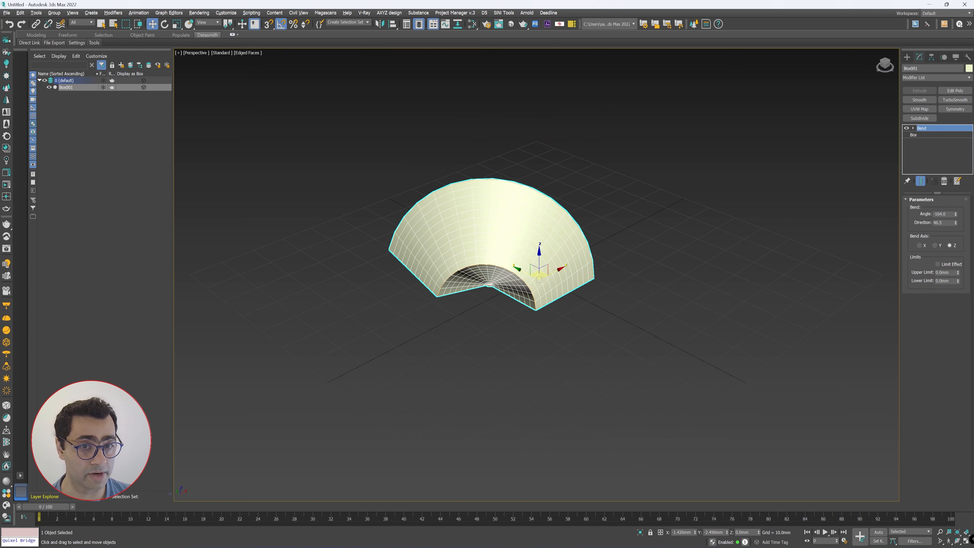
drag(948, 214, 890, 222)
text(8)
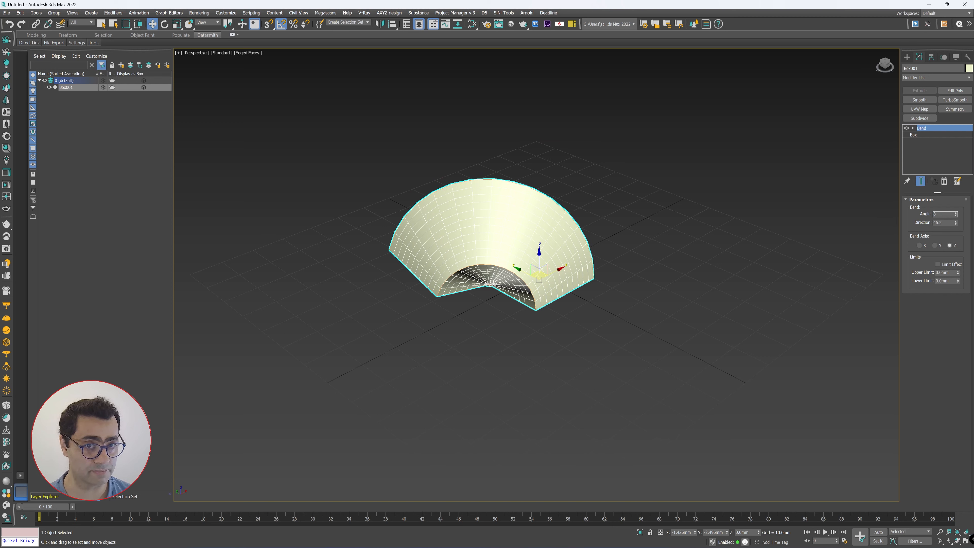
text(80)
key(Return)
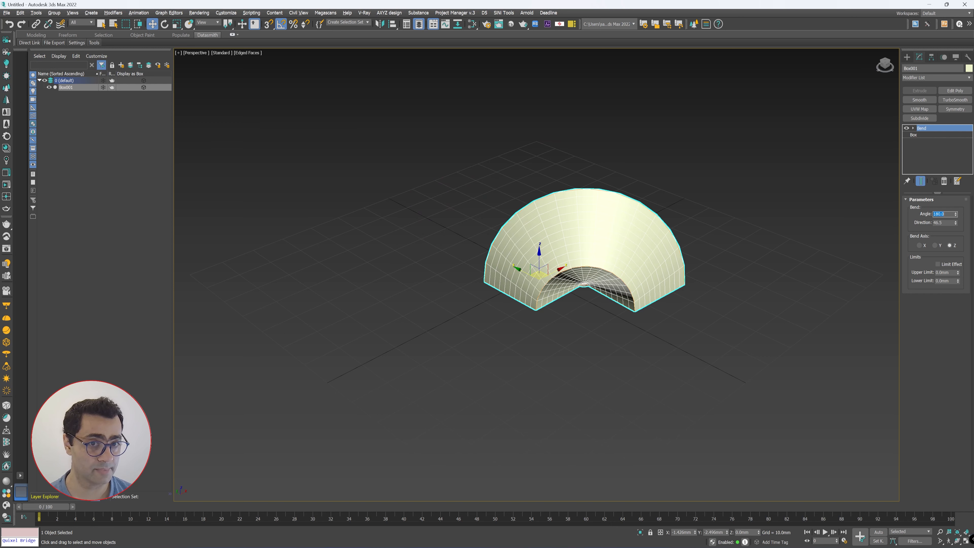
right_click(955, 223)
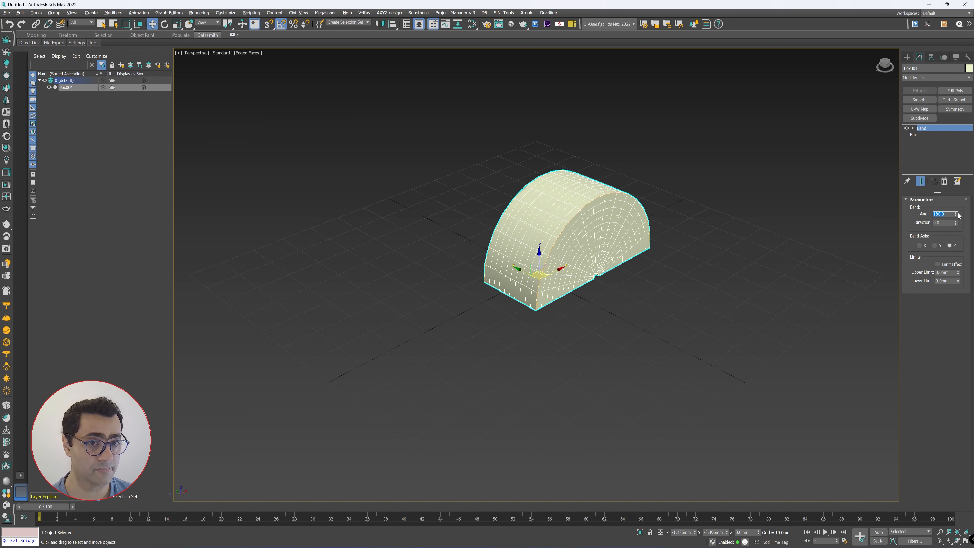
Reduce the base box's width to about 3 mm to form a thin arch.
click(927, 135)
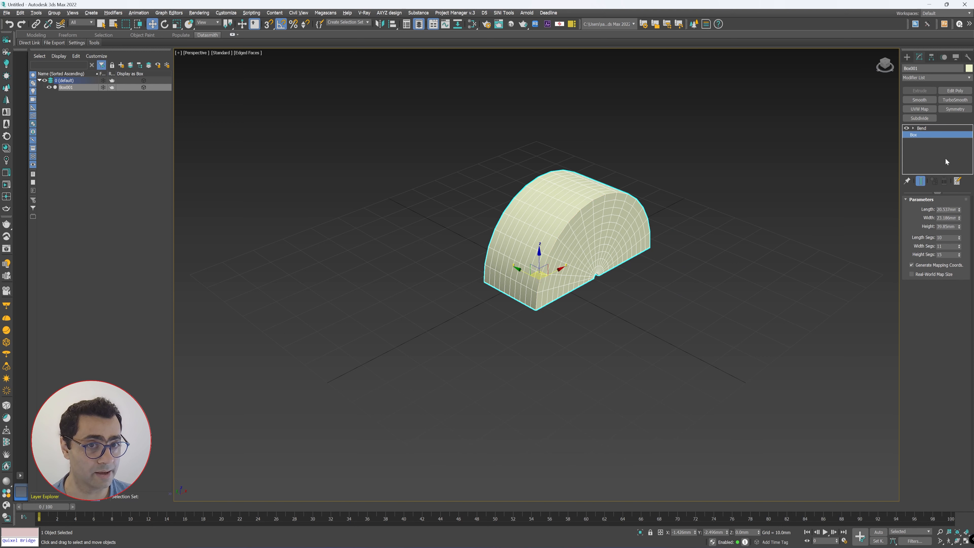
drag(959, 218, 959, 245)
alt+middle_drag(629, 251, 592, 287)
scroll(580, 255, up, 5)
Raise the box's height segments to about 40 and reduce its length and width segments to 1.
drag(958, 255, 959, 236)
mouse_move(625, 311)
alt+middle_down()
mouse_move(605, 309)
mouse_move(623, 315)
alt+middle_up()
scroll(624, 315, up, 3)
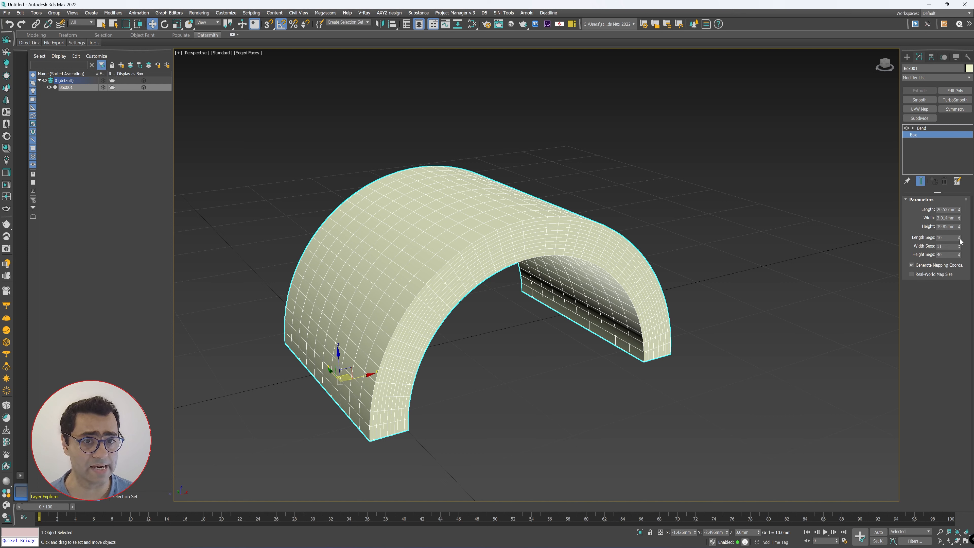
drag(959, 238, 959, 241)
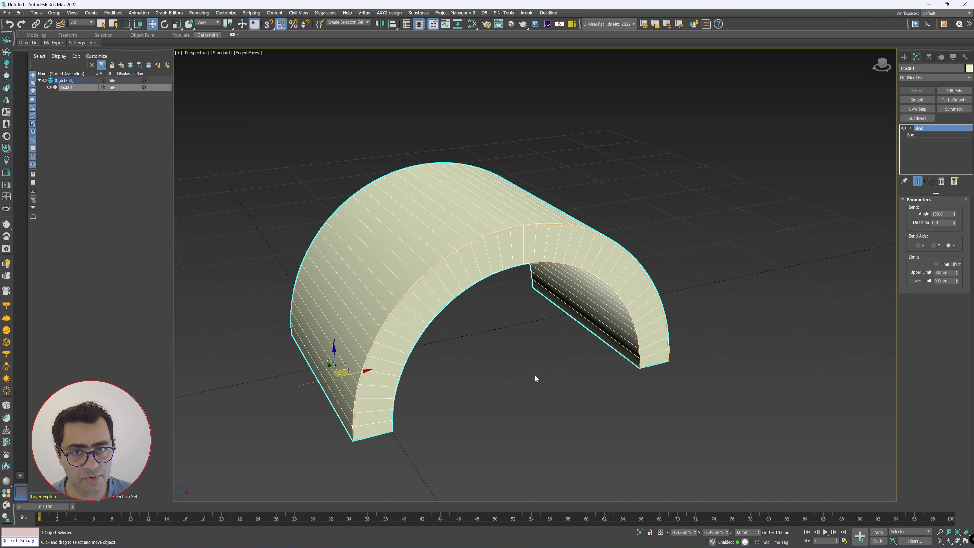
Switch the Bend modifier off and back on to compare the straight box with the arch.
click(383, 403)
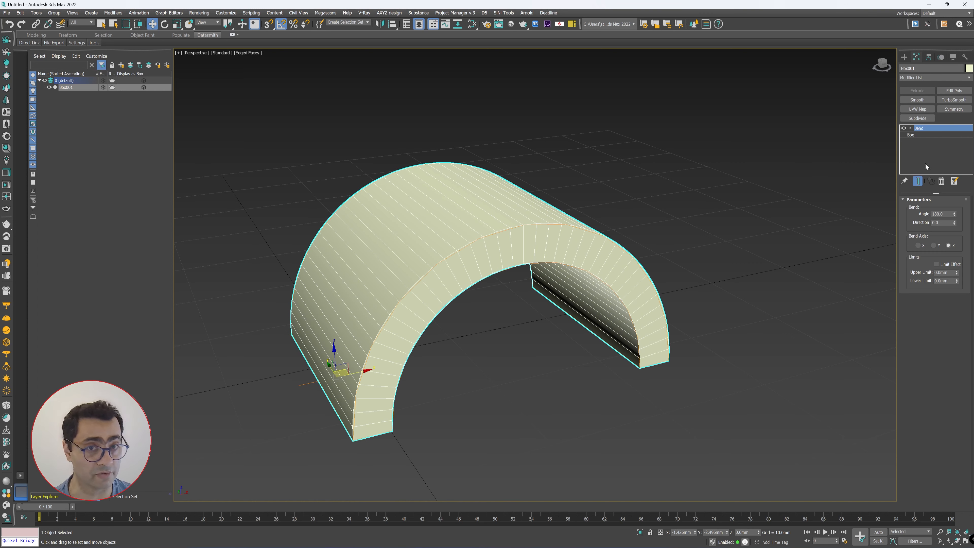
click(904, 129)
click(904, 128)
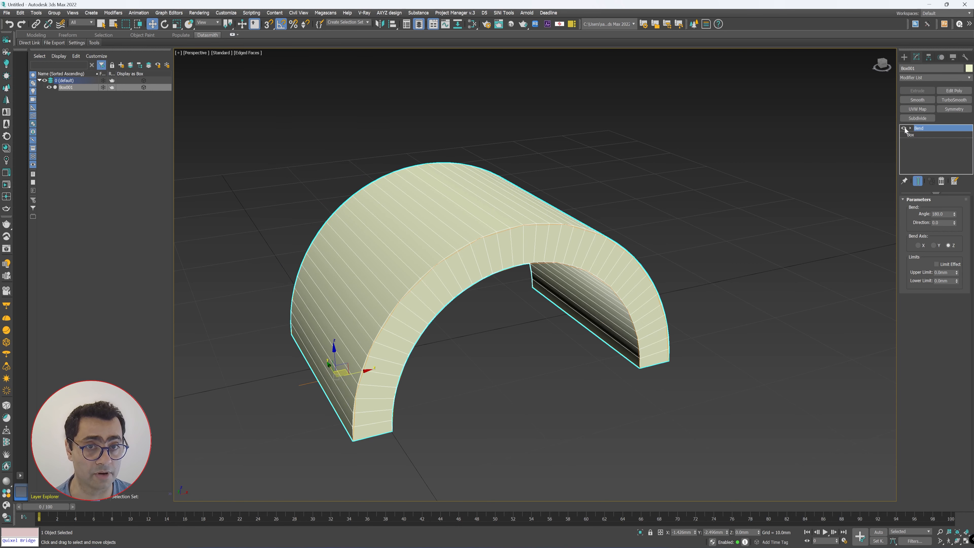
click(903, 128)
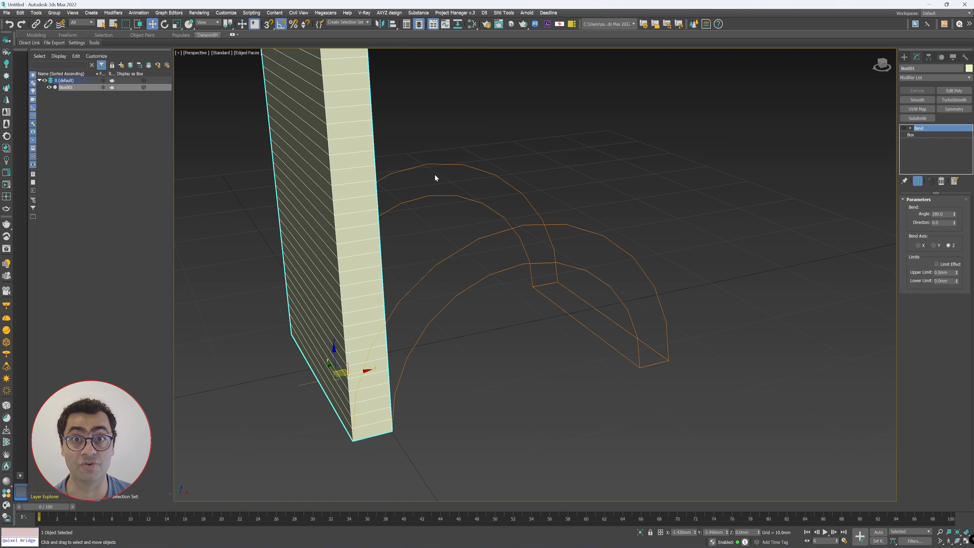
click(903, 128)
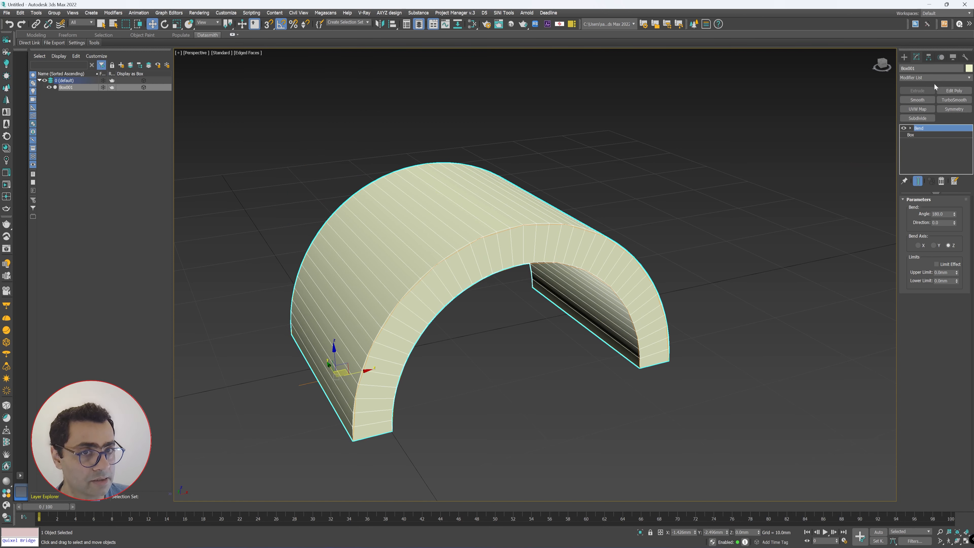
Apply the Chamfer modifier to the arch above Bend.
click(968, 78)
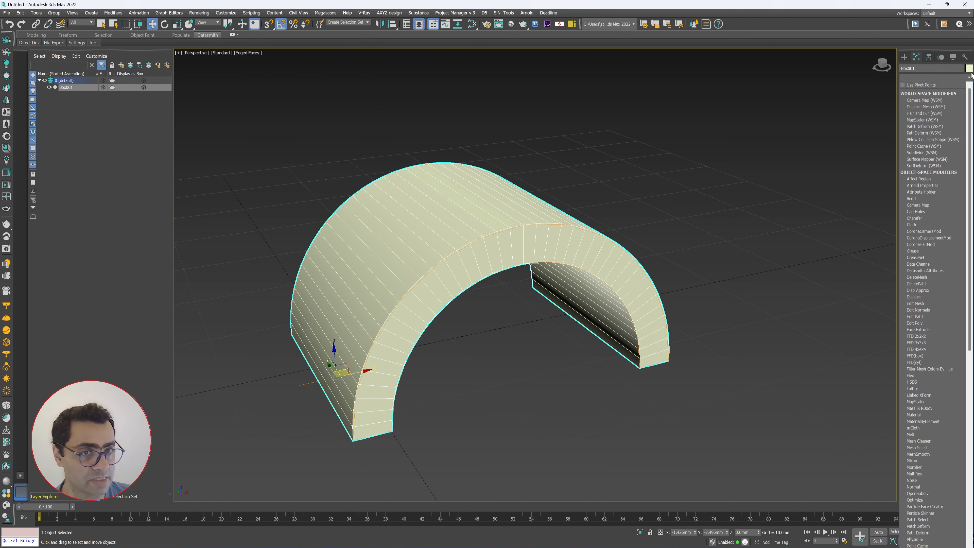
click(914, 219)
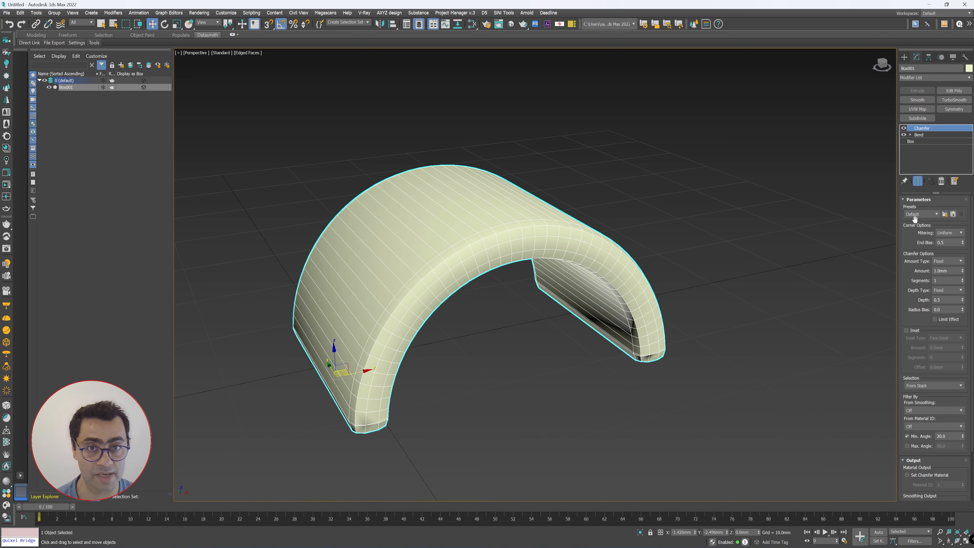
click(480, 412)
click(379, 340)
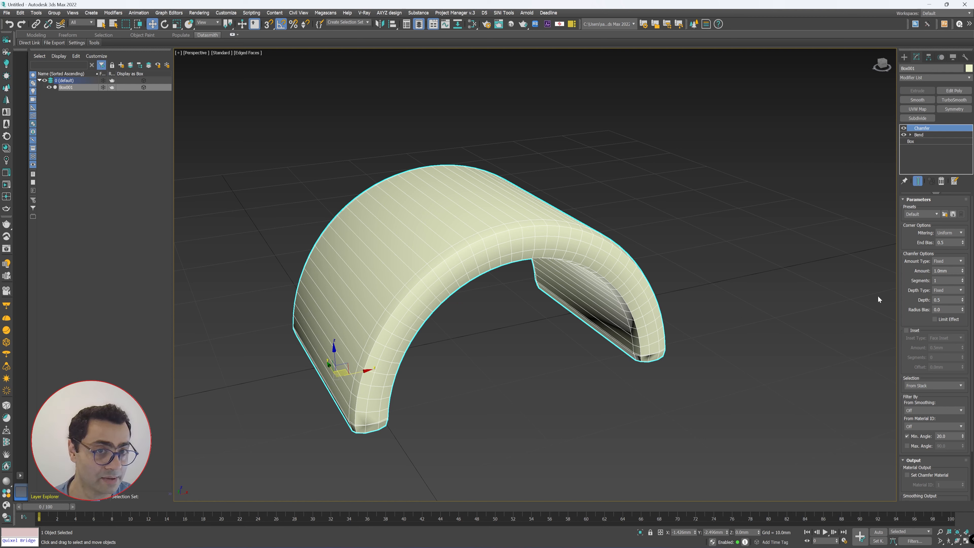
Set the Chamfer amount to 0.21 mm and its segments to 4.
drag(962, 271, 964, 319)
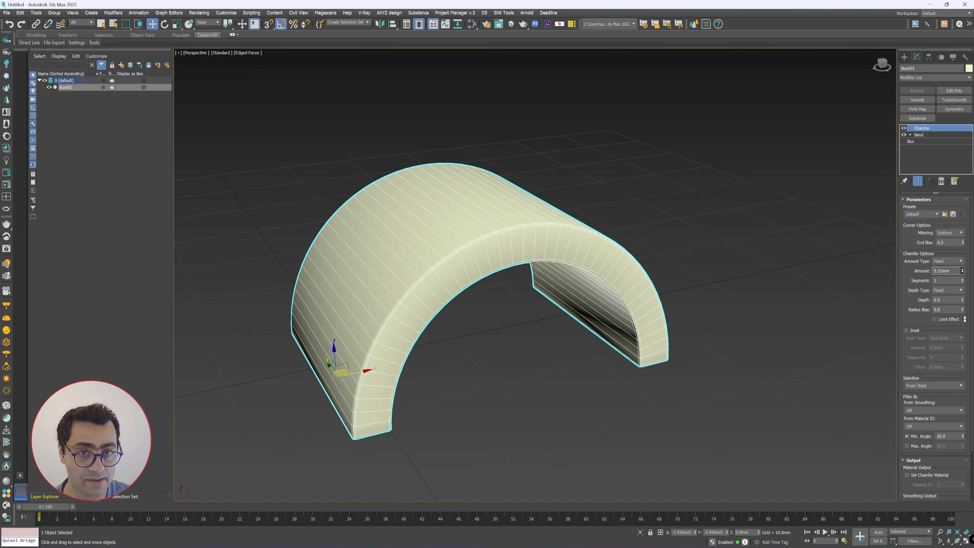
scroll(438, 257, up, 5)
scroll(430, 282, down, 4)
scroll(434, 283, up, 3)
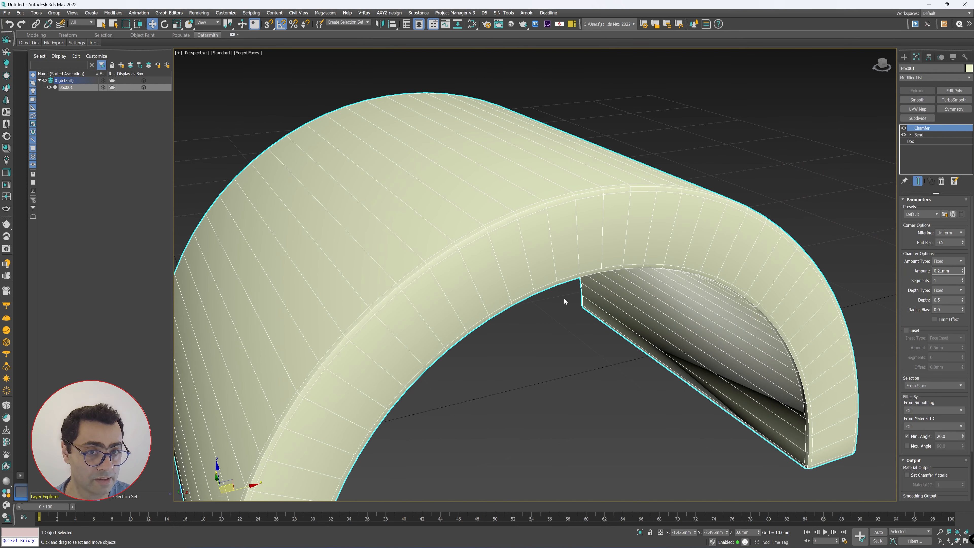
click(962, 279)
click(962, 279)
click(962, 279)
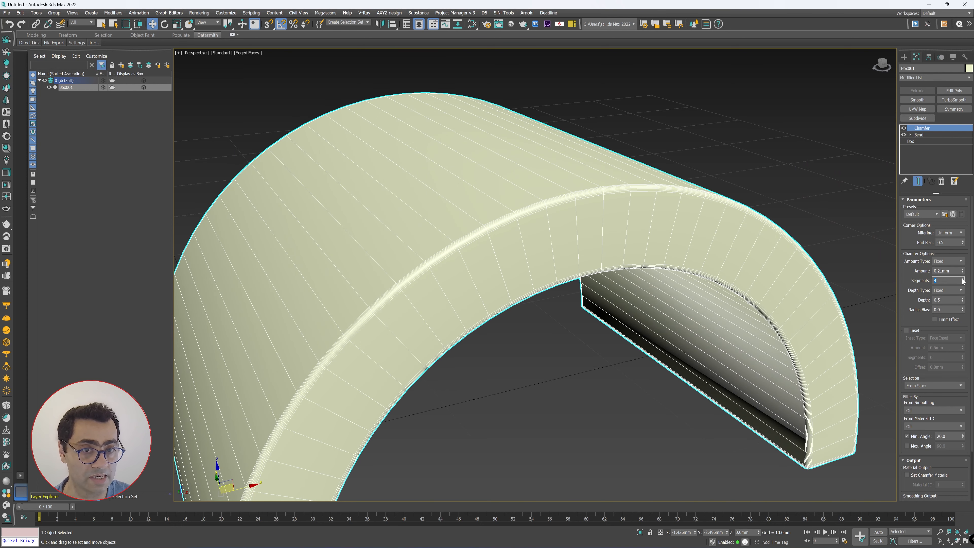
Deselect the arch and examine its chamfered edges with edged faces hidden, then restore the edge display.
click(556, 334)
key(F4)
scroll(475, 246, up, 4)
scroll(476, 240, down, 2)
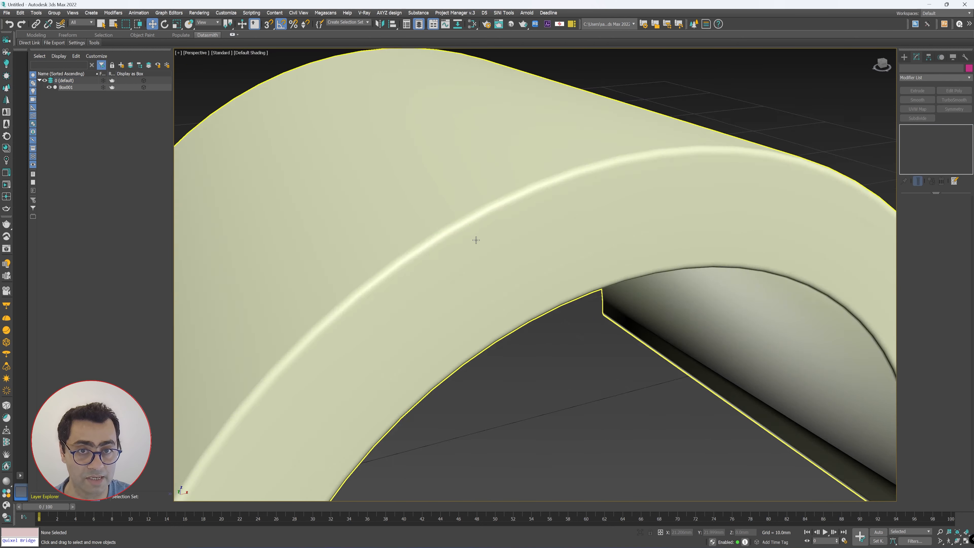
scroll(495, 310, down, 5)
scroll(496, 316, up, 6)
scroll(509, 318, down, 4)
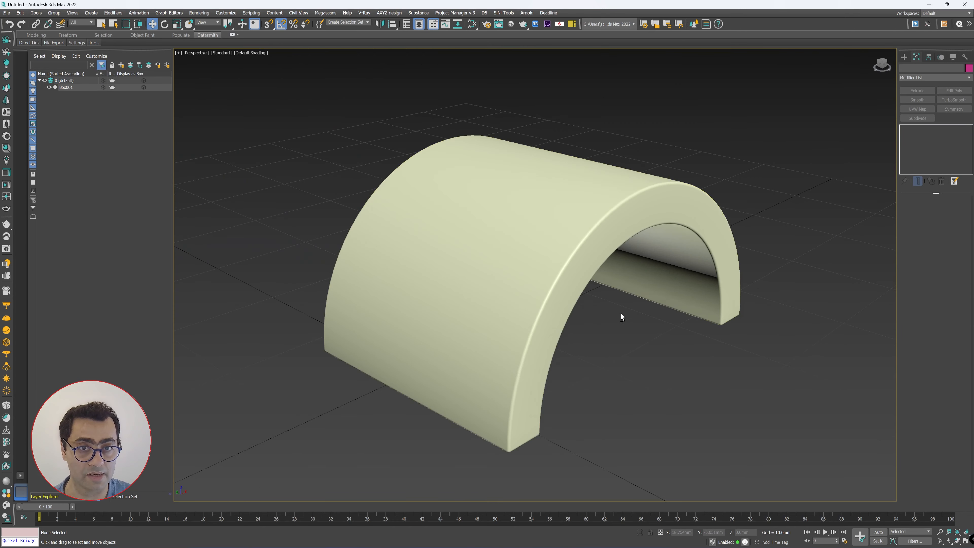
mouse_move(621, 317)
alt+middle_down()
mouse_move(587, 320)
mouse_move(653, 320)
mouse_move(610, 313)
alt+middle_up()
key(F4)
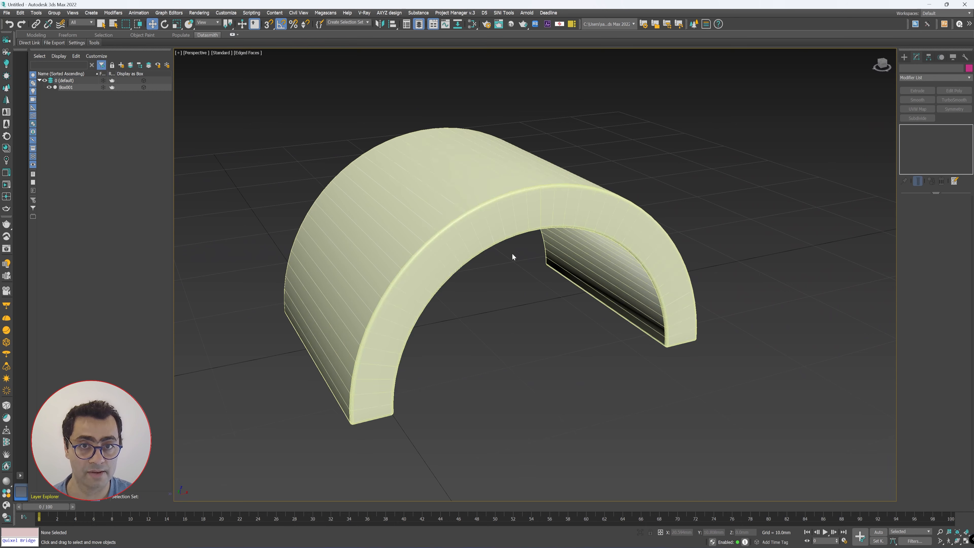
Reselect the arch and review the Chamfer modifier's selection options, keeping From Stack.
click(537, 218)
alt+middle_drag(672, 148, 660, 188)
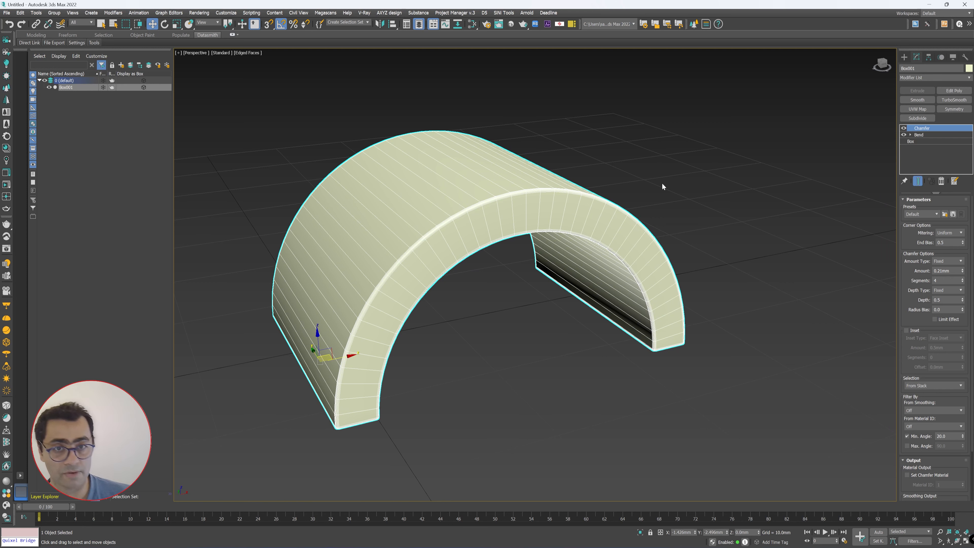
scroll(911, 306, down, 5)
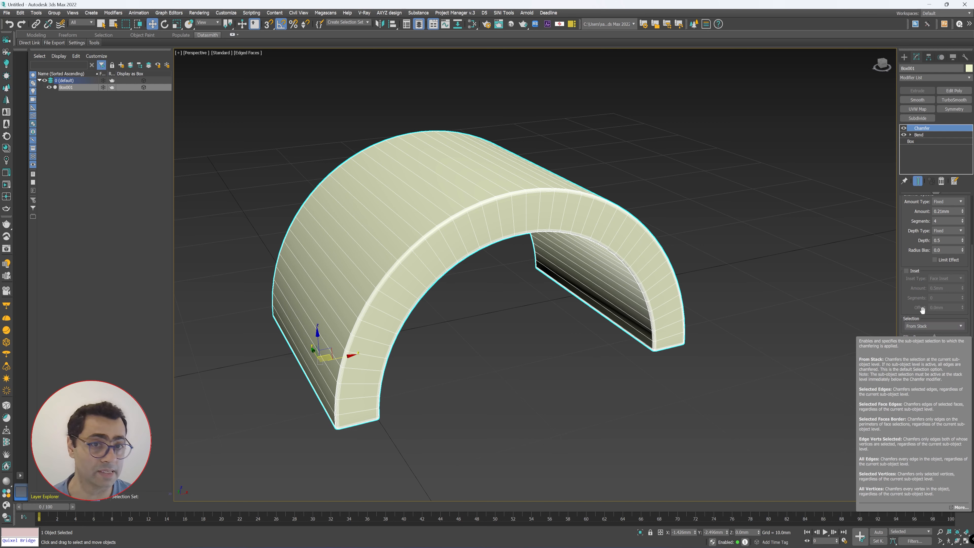
click(932, 323)
click(932, 323)
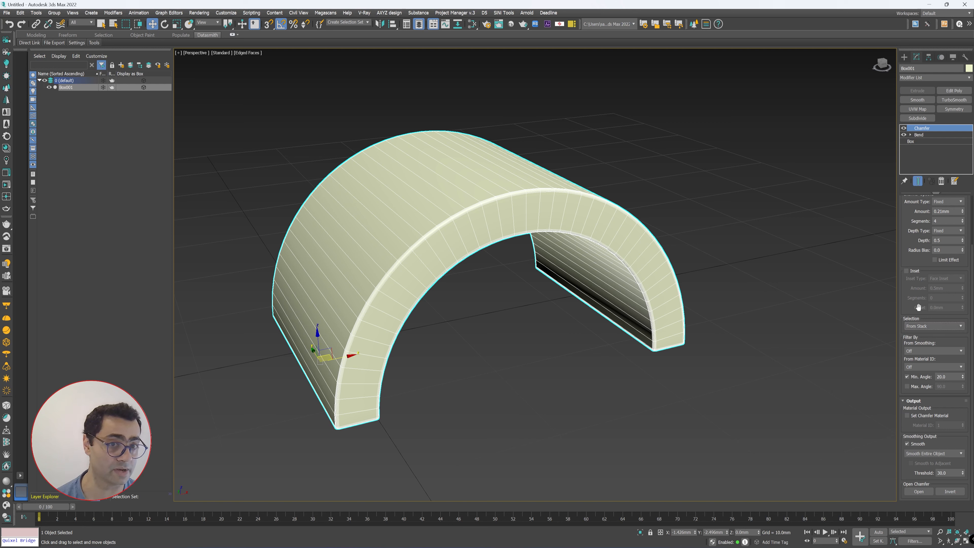
click(919, 325)
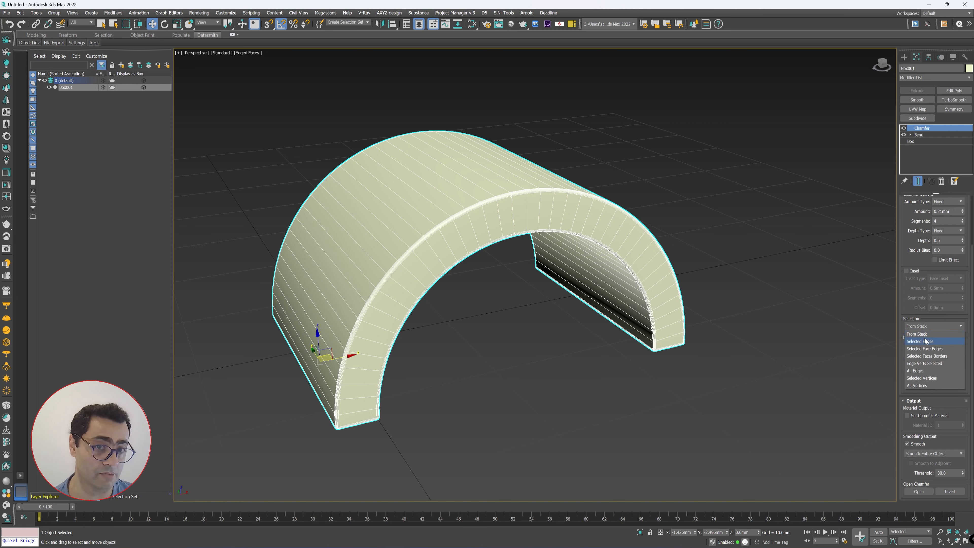
click(923, 334)
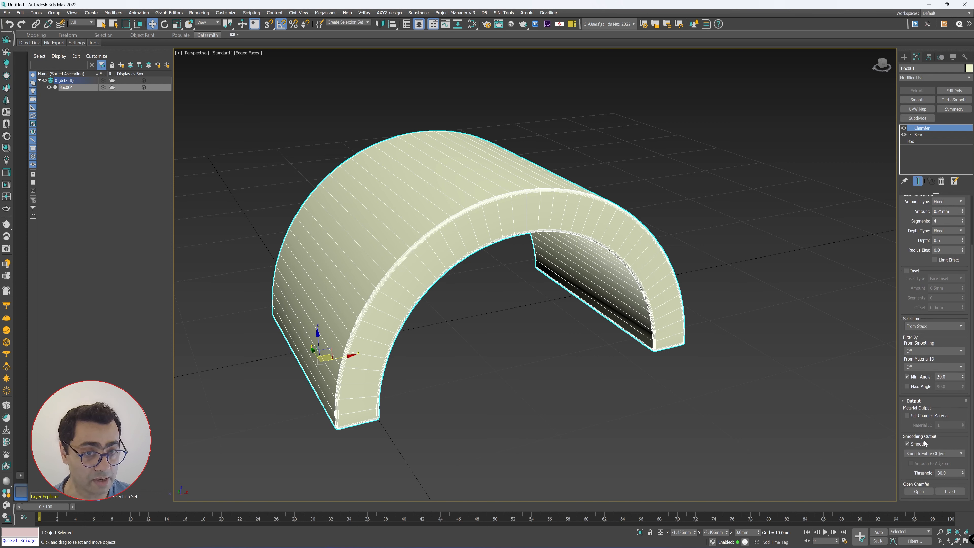
Set the Chamfer smoothing output to Smooth Chamfers Only and inspect the deselected arch without edged faces.
click(926, 453)
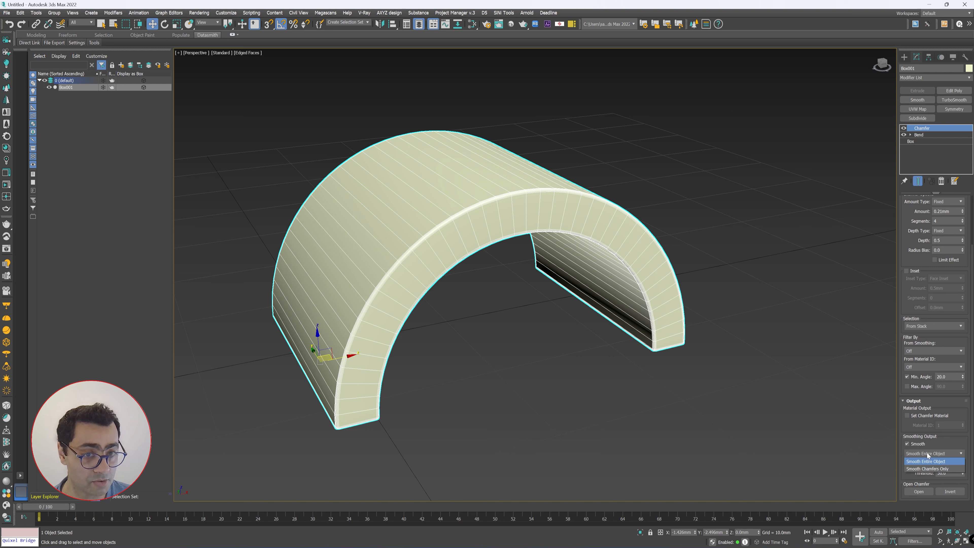
click(921, 468)
click(485, 286)
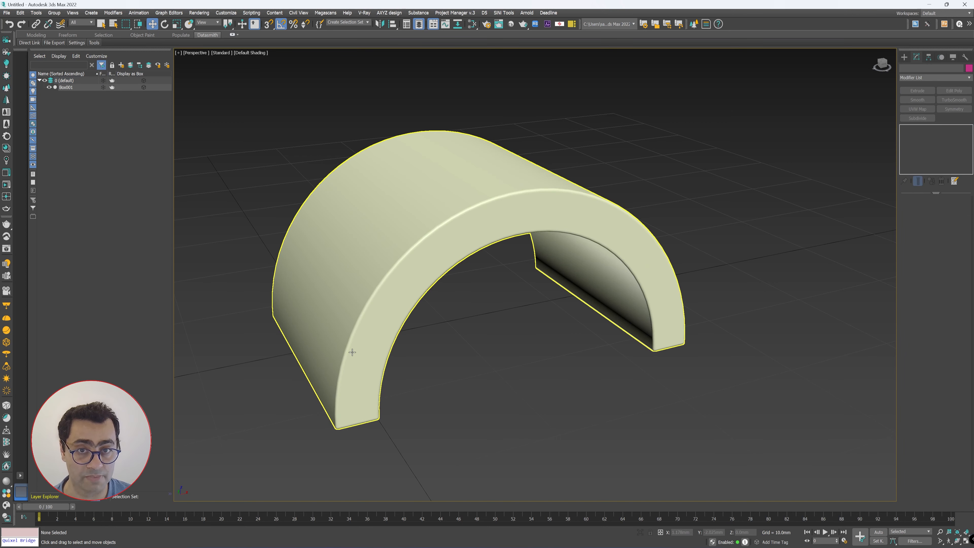
scroll(366, 304, up, 3)
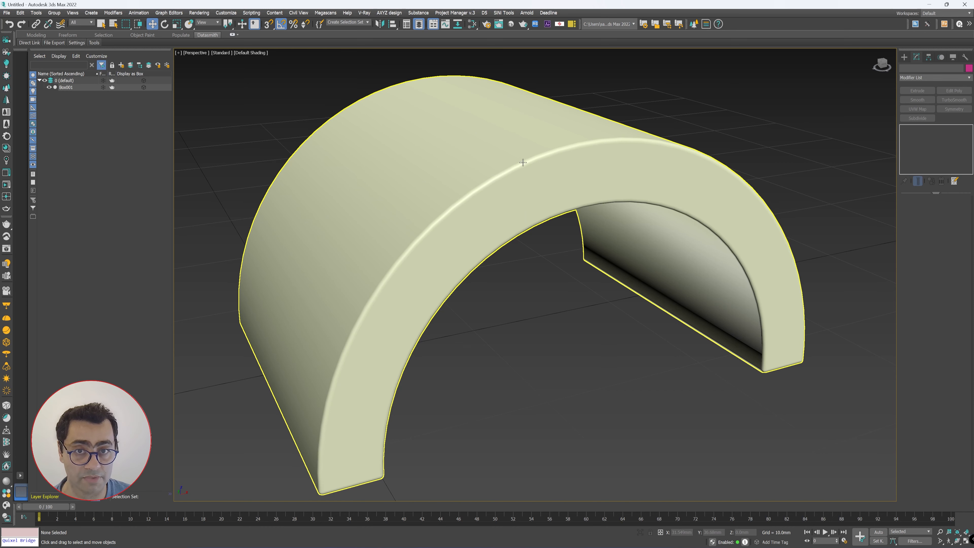
scroll(473, 186, up, 5)
scroll(473, 186, down, 5)
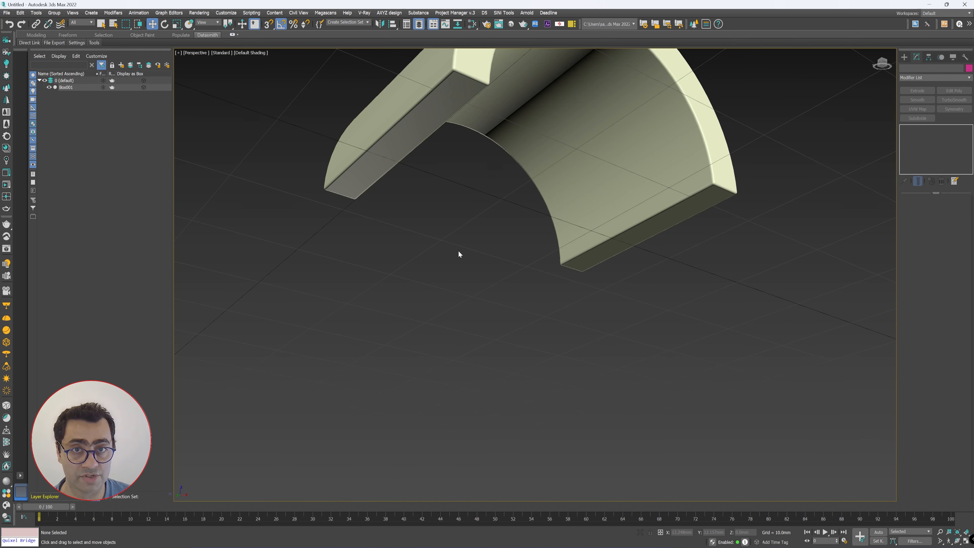
Inspect the smoothed chamfers around the arch from several angles and reselect the arch.
scroll(459, 254, up, 6)
scroll(437, 180, down, 6)
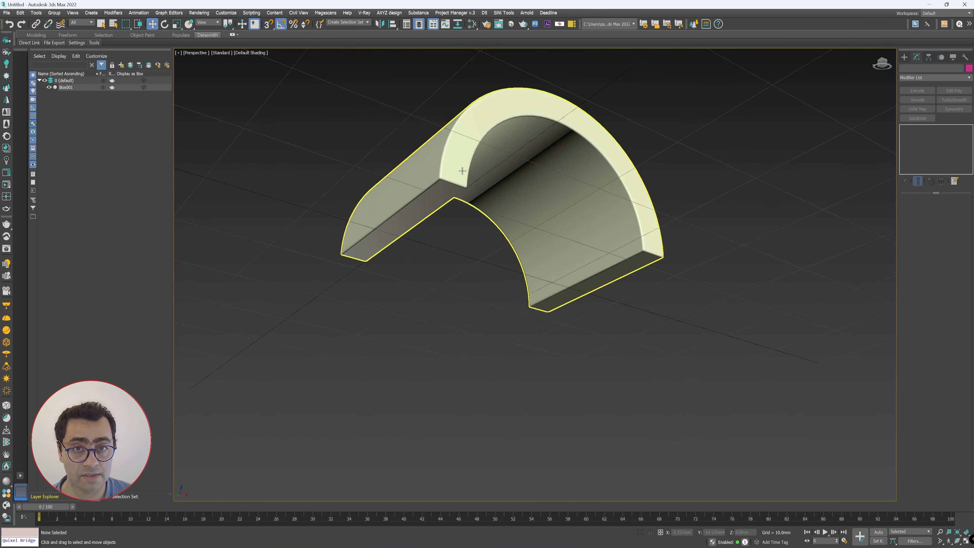
mouse_move(461, 169)
alt+middle_down()
mouse_move(469, 192)
mouse_move(476, 182)
alt+middle_up()
click(476, 182)
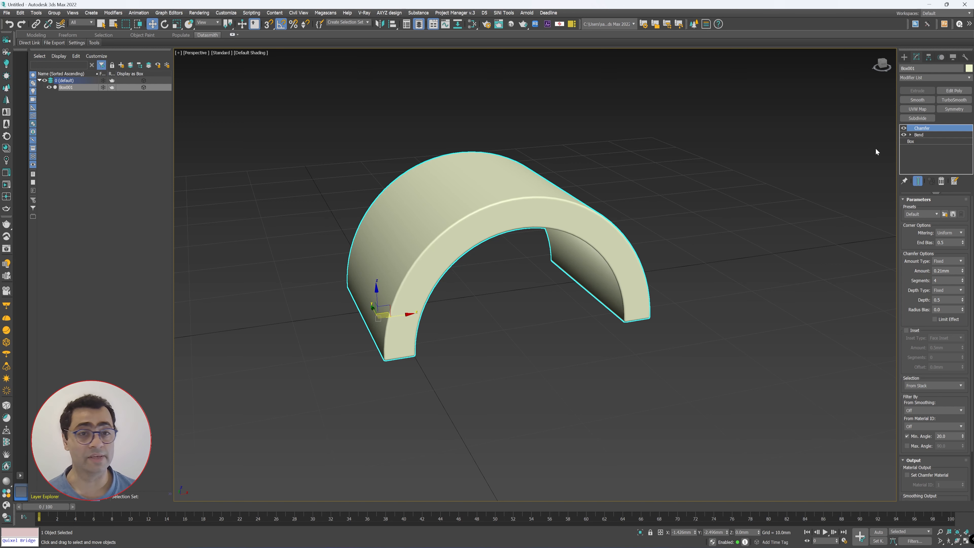
alt+middle_drag(813, 229, 648, 150)
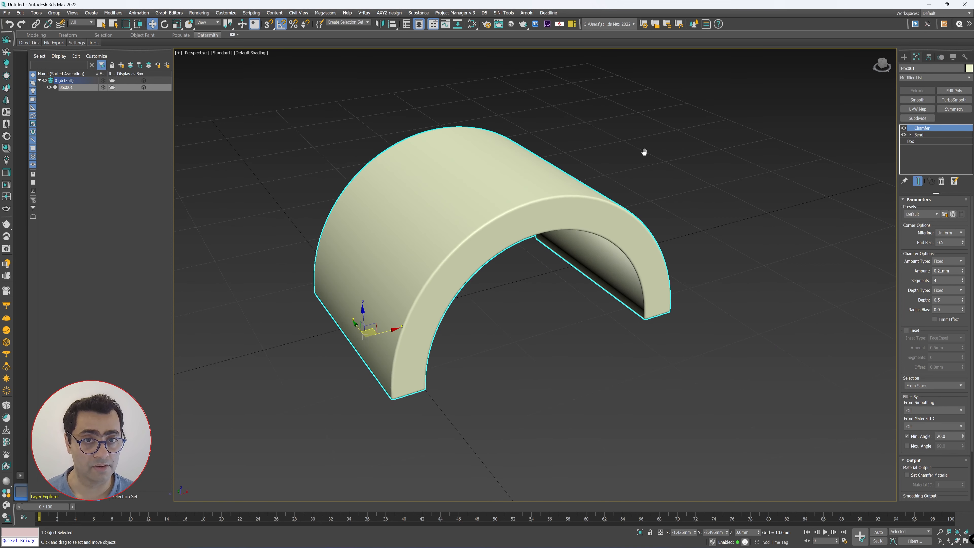
Show edged faces on the arch and add an object-space Subdivide modifier above the Chamfer.
key(F4)
click(965, 79)
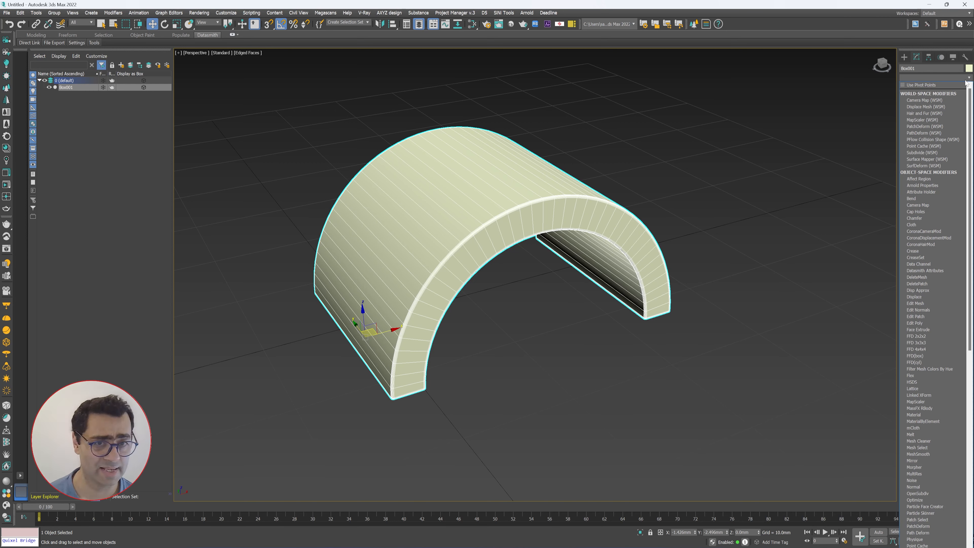
key(s)
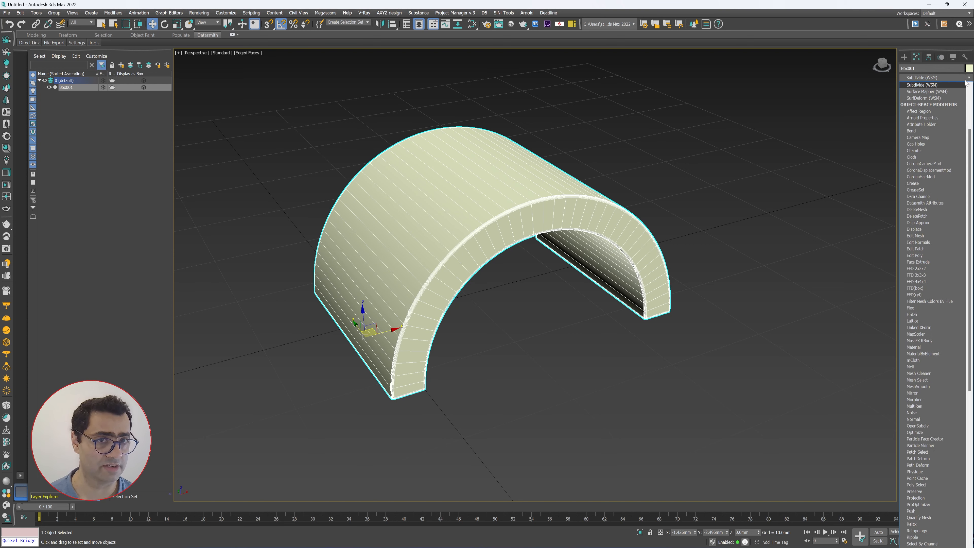
key(Down)
key(Down)
key(Down)
key(Down)
key(s)
key(u)
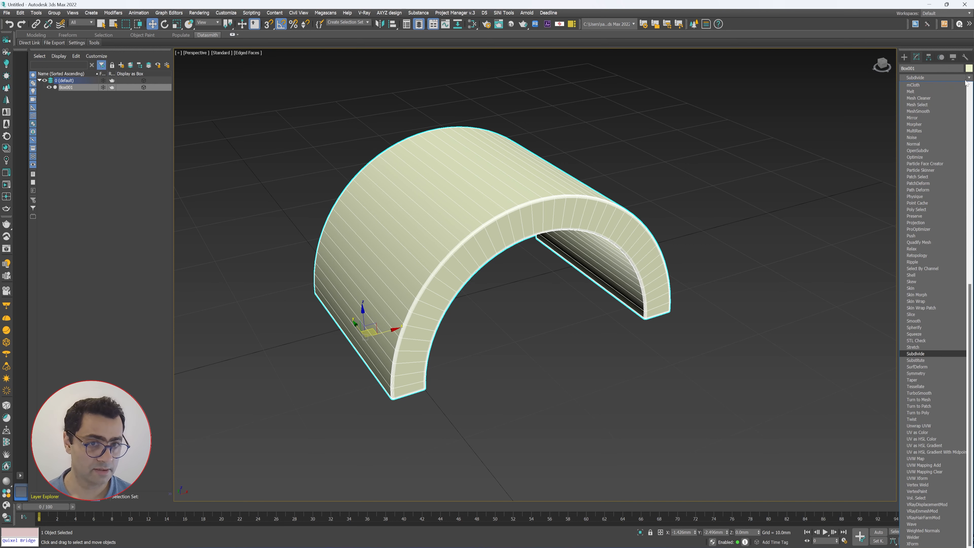
key(Return)
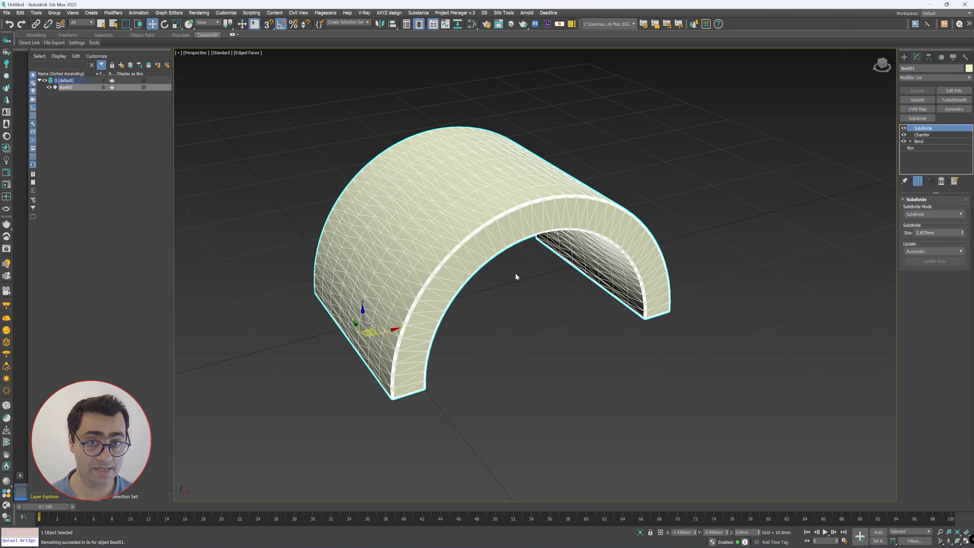
Set the Subdivide size to 0.837 mm and check the deselected arch with edged faces hidden and shown.
mouse_move(515, 276)
alt+middle_down()
mouse_move(527, 276)
mouse_move(518, 281)
alt+middle_up()
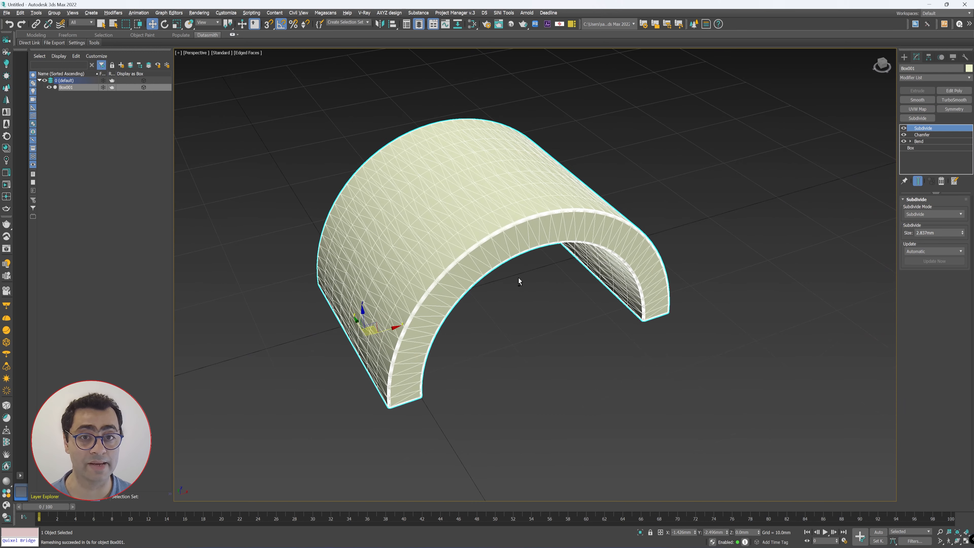
scroll(518, 279, up, 4)
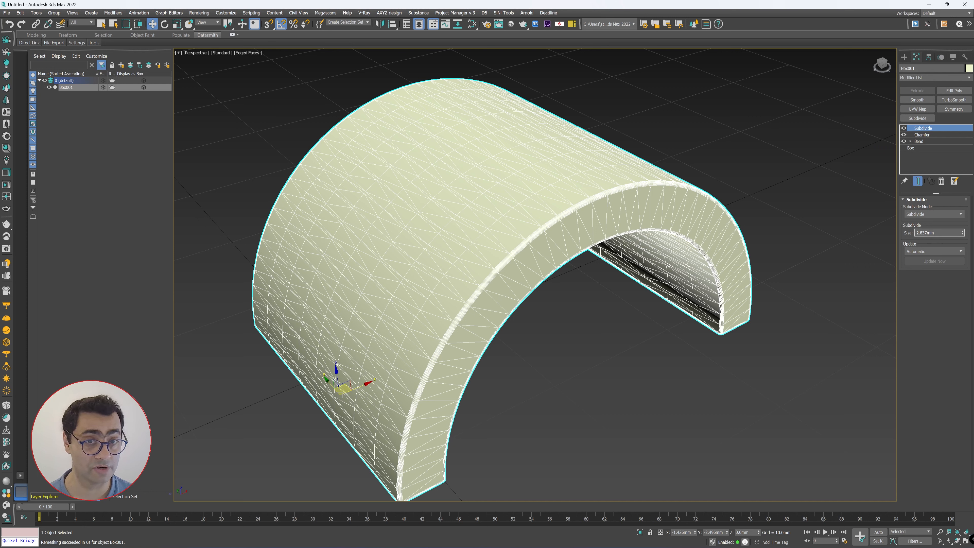
drag(963, 238, 963, 243)
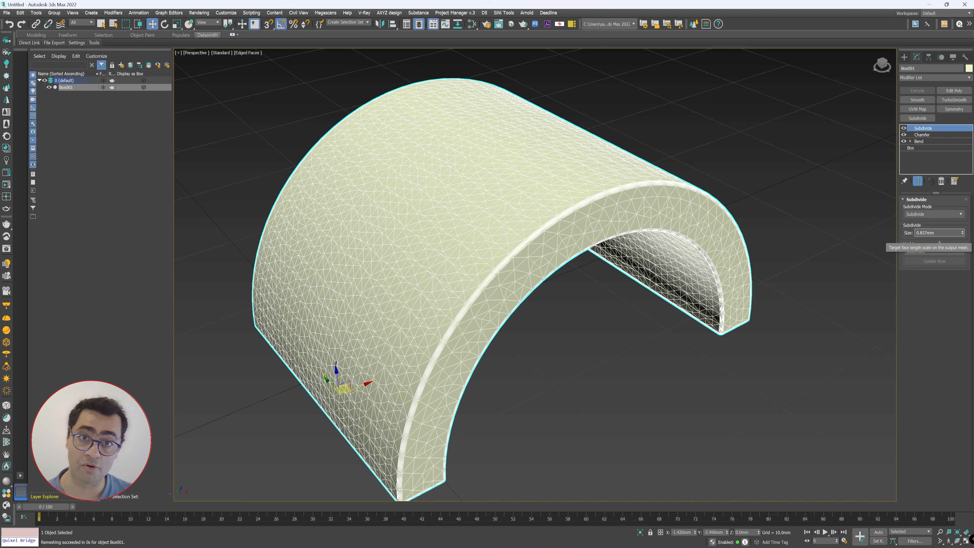
click(547, 406)
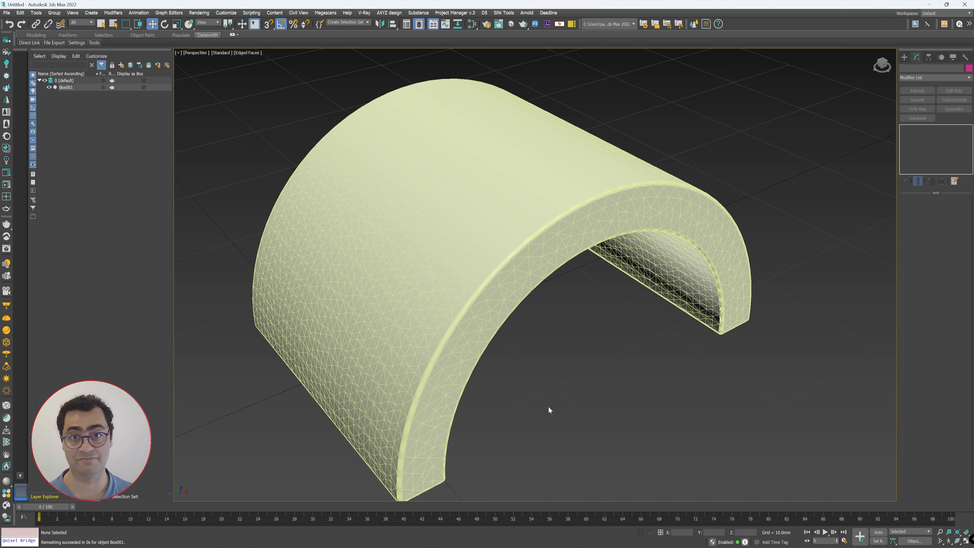
key(F4)
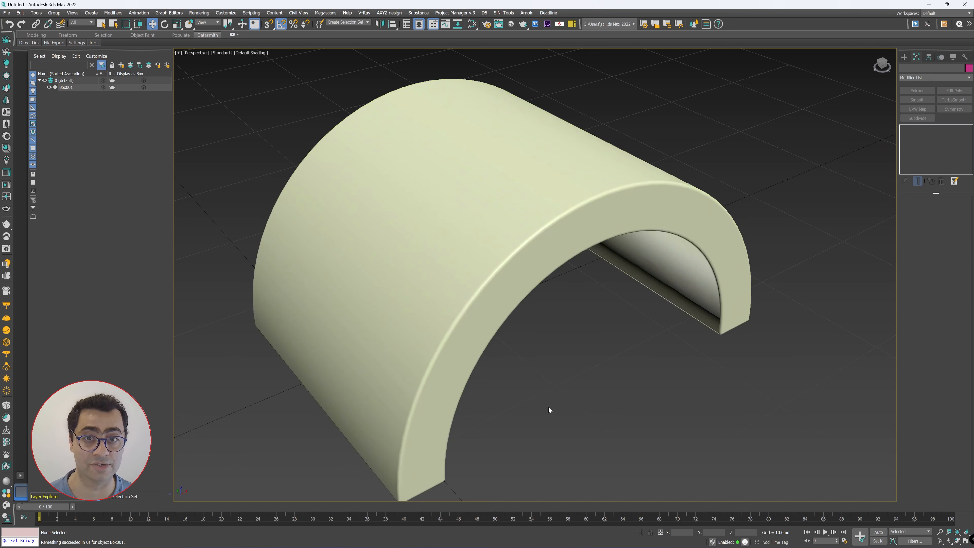
key(F4)
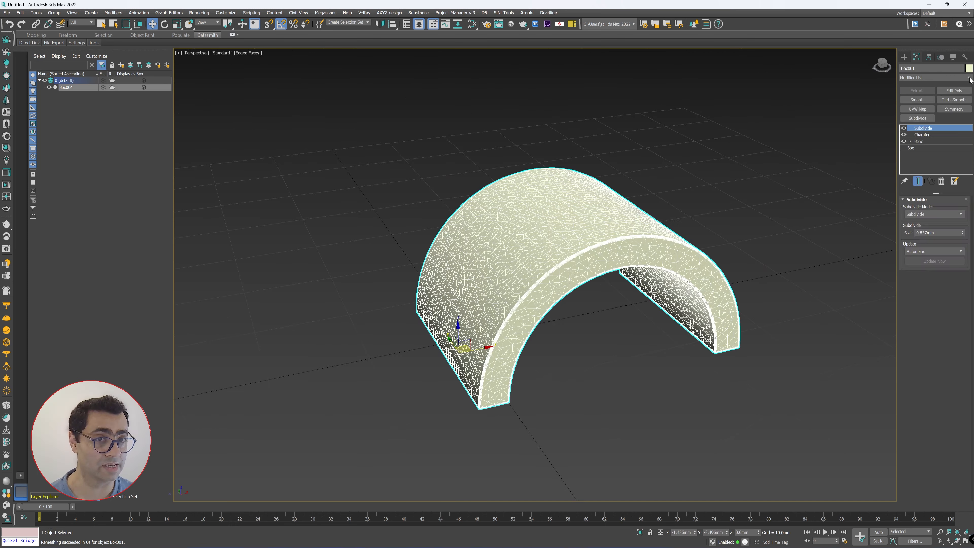
Add a Twist modifier to the arch and twist it by a negative angle about the Z axis.
click(969, 78)
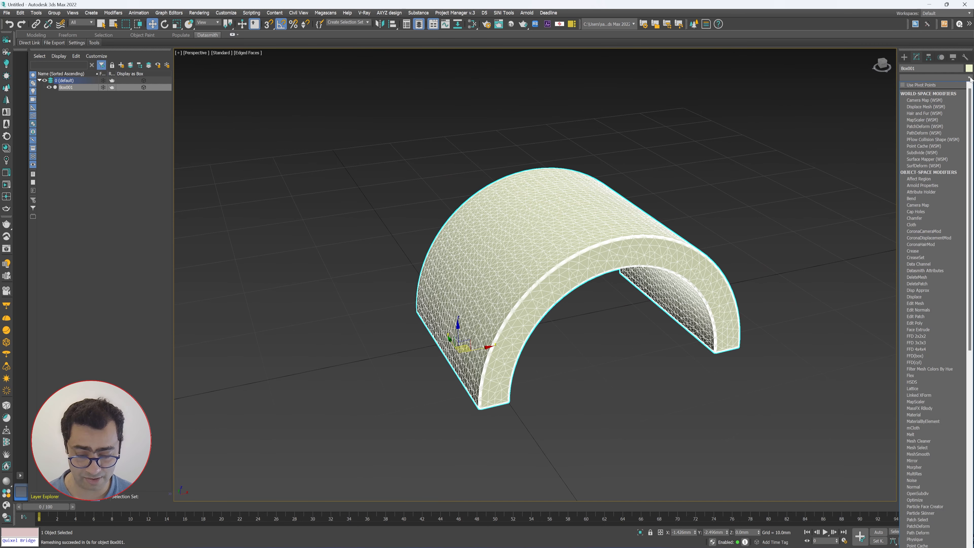
text(tw)
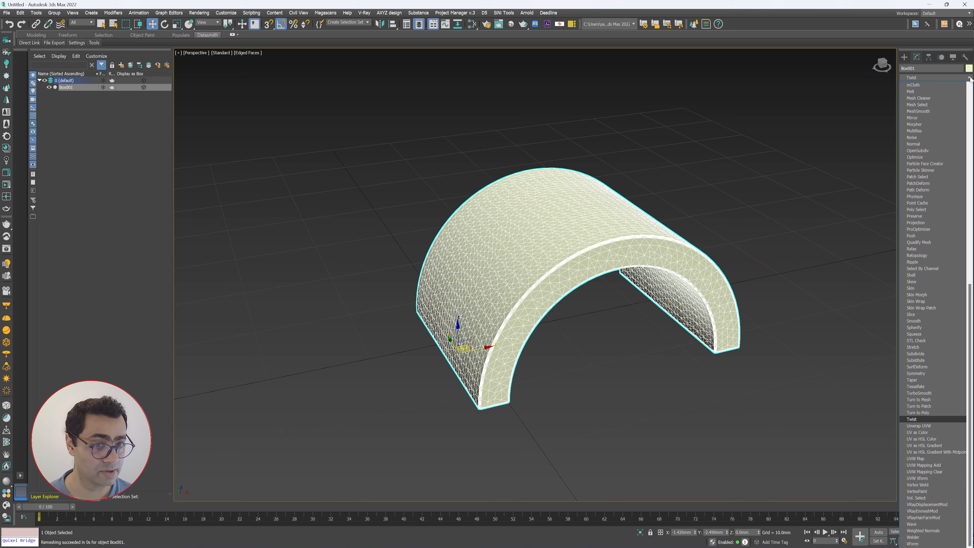
key(Return)
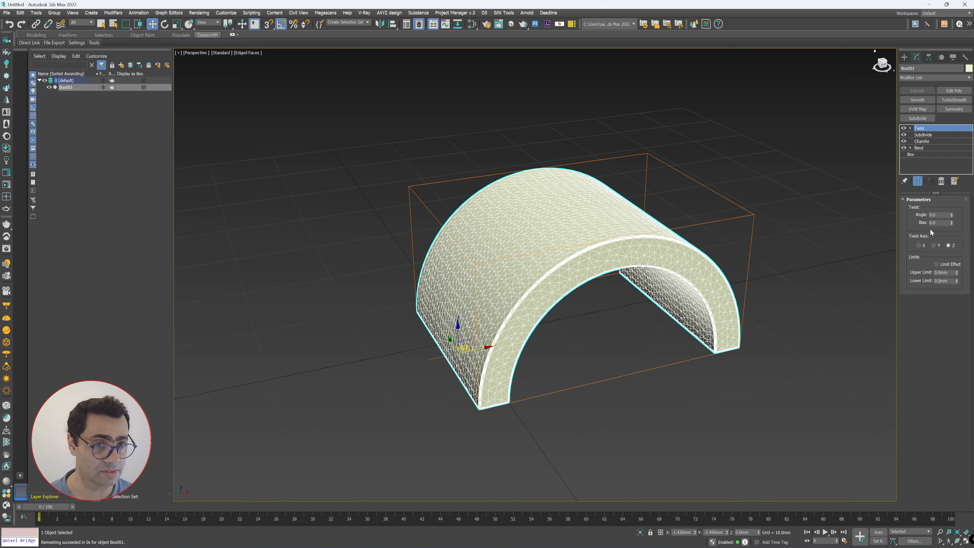
drag(951, 214, 55, 291)
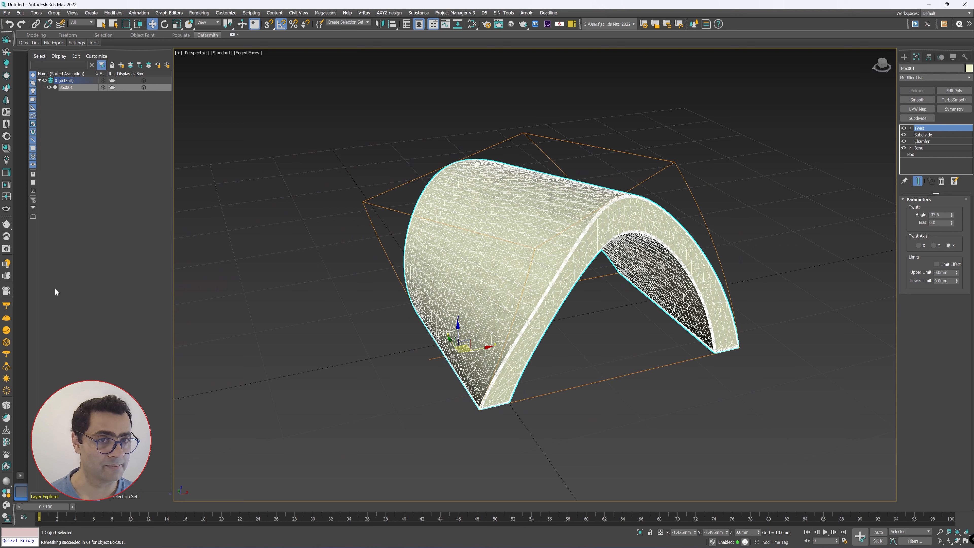
Turn the Twist, Subdivide and Chamfer modifiers off and on again to compare their effects on the arch.
click(904, 128)
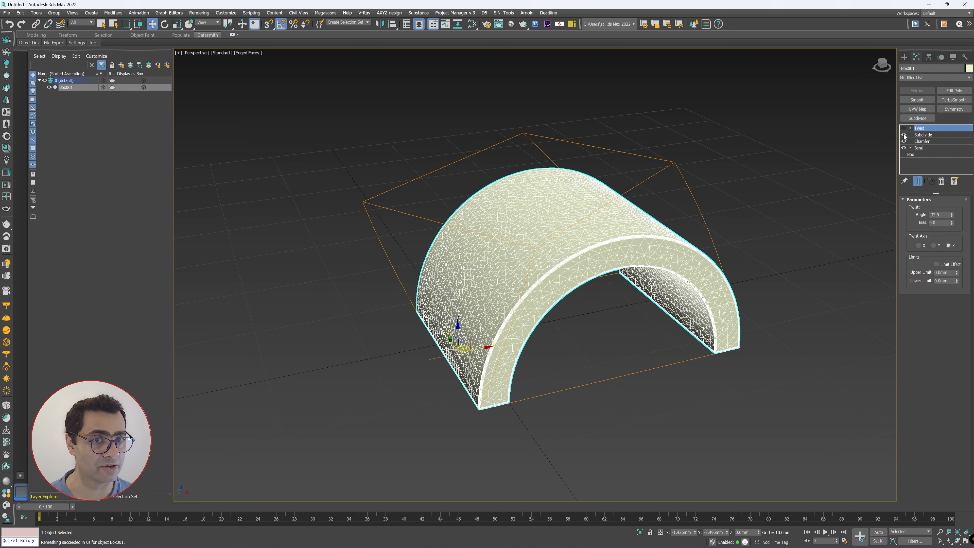
click(903, 135)
click(903, 142)
click(903, 142)
click(903, 135)
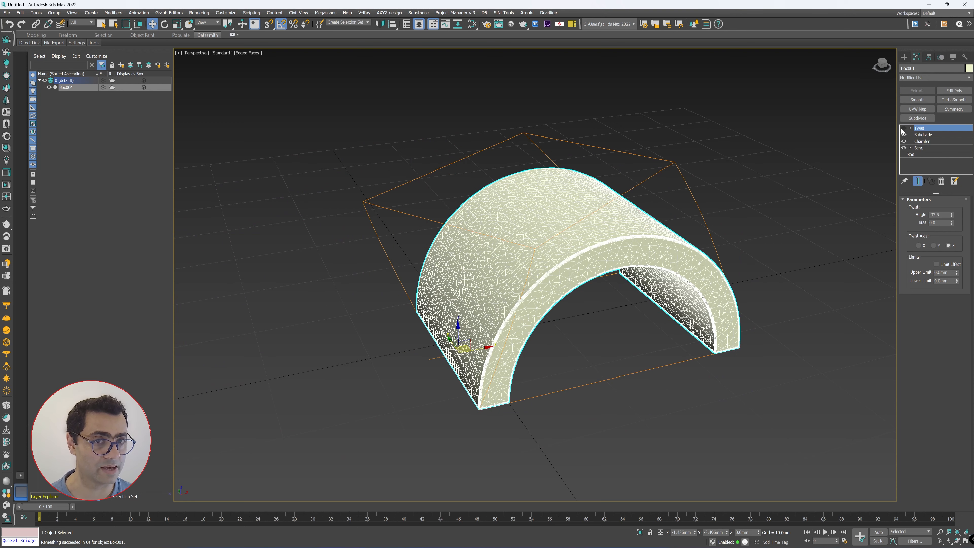
click(904, 128)
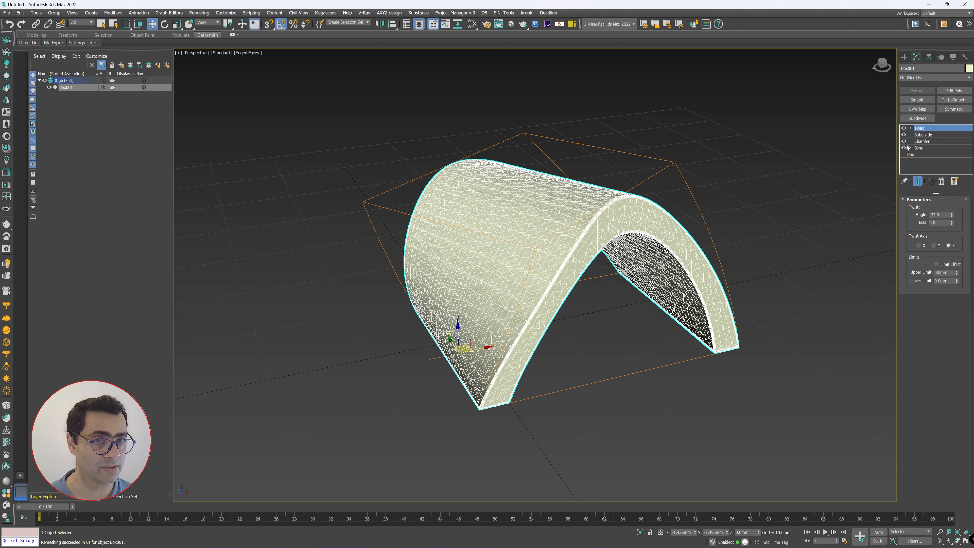
Set the base Box's width segments to 4 and length segments to 10.
click(923, 154)
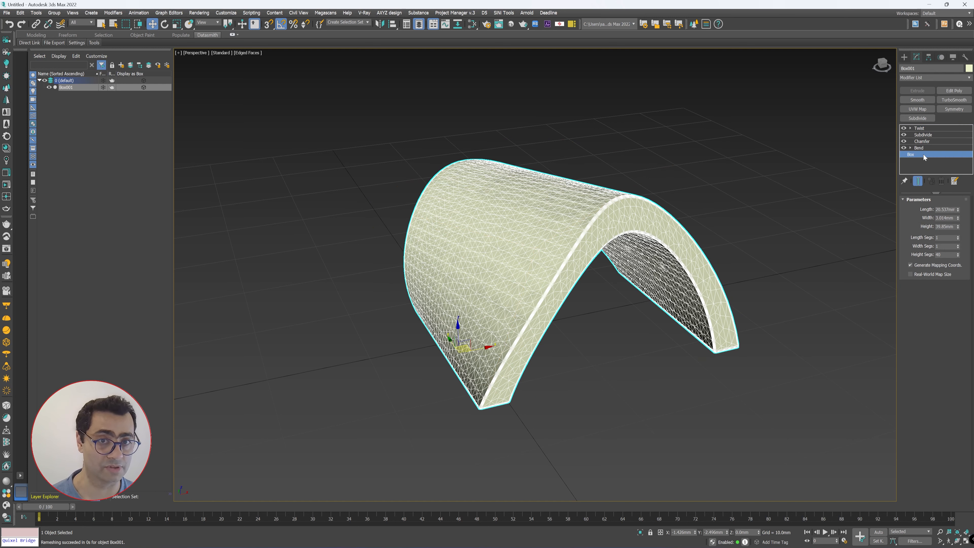
click(957, 245)
click(957, 246)
click(958, 245)
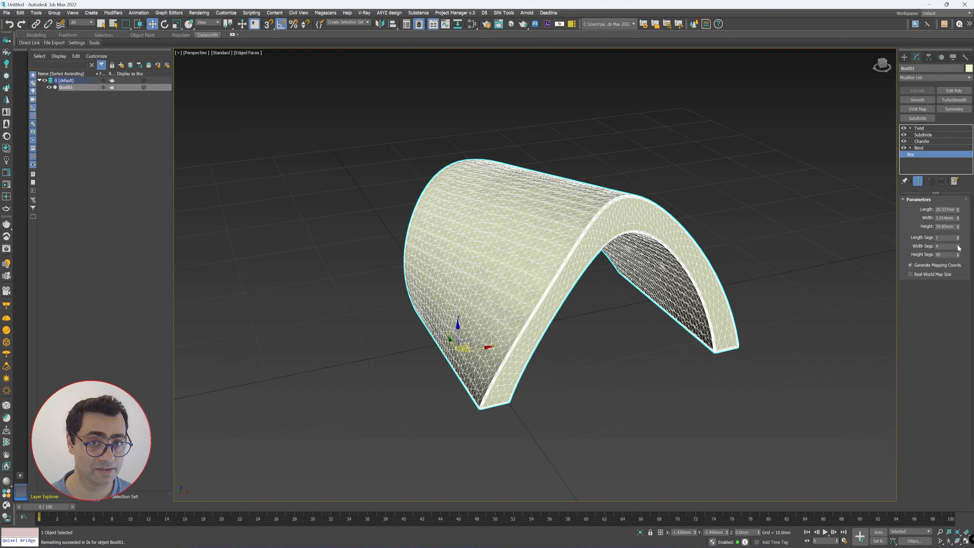
click(958, 236)
click(957, 237)
click(958, 236)
click(957, 236)
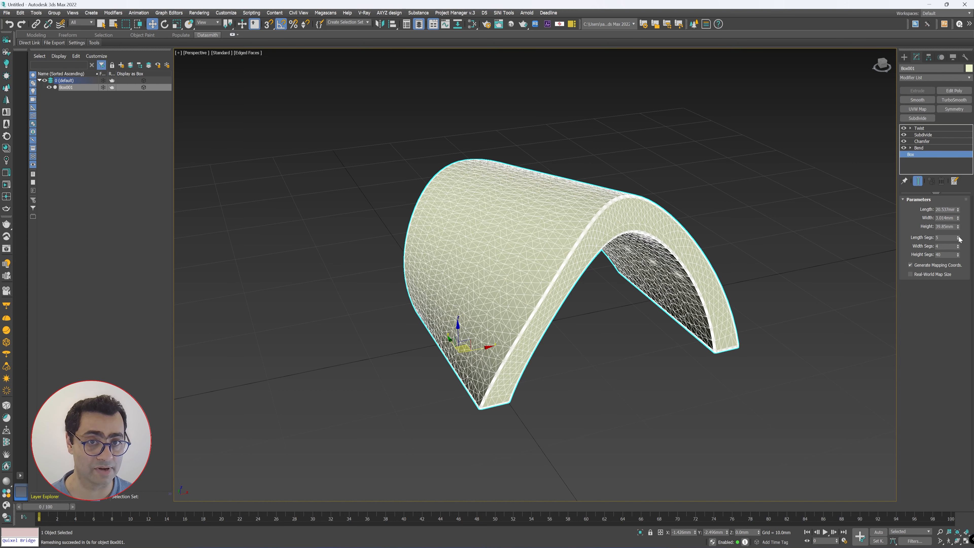
click(958, 236)
click(958, 236)
click(958, 235)
click(958, 235)
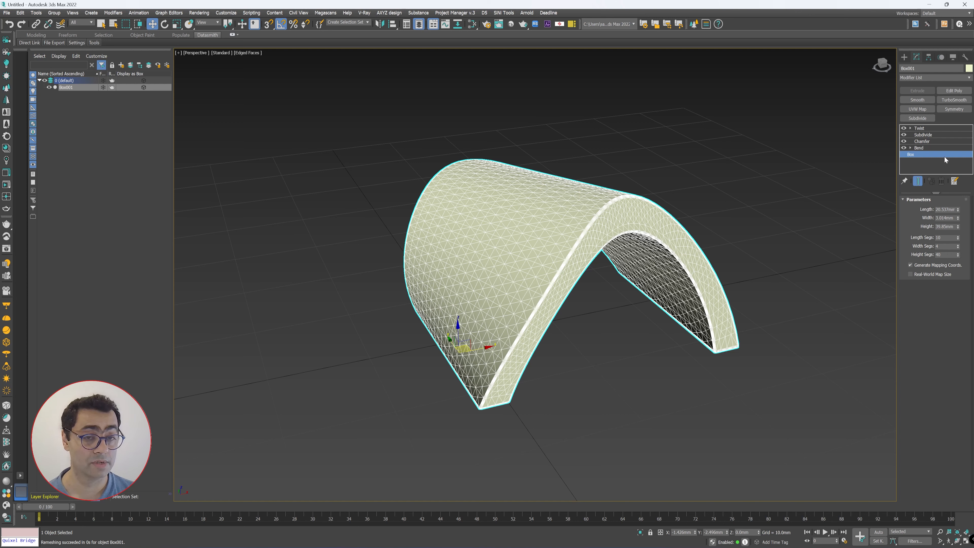
Delete the Twist modifier from the stack and apply an FFD 4x4x4 modifier to the arch.
right_click(919, 128)
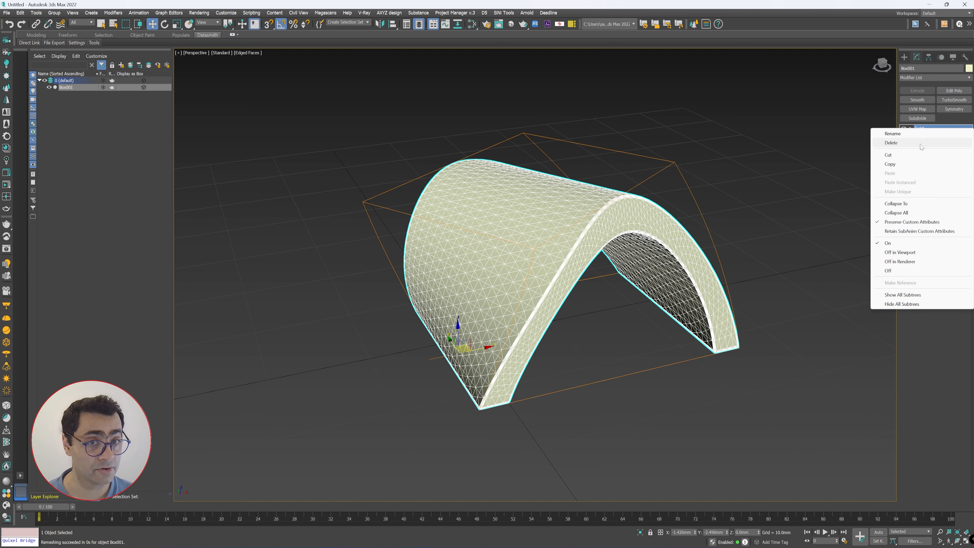
click(919, 145)
click(932, 78)
scroll(931, 307, down, 5)
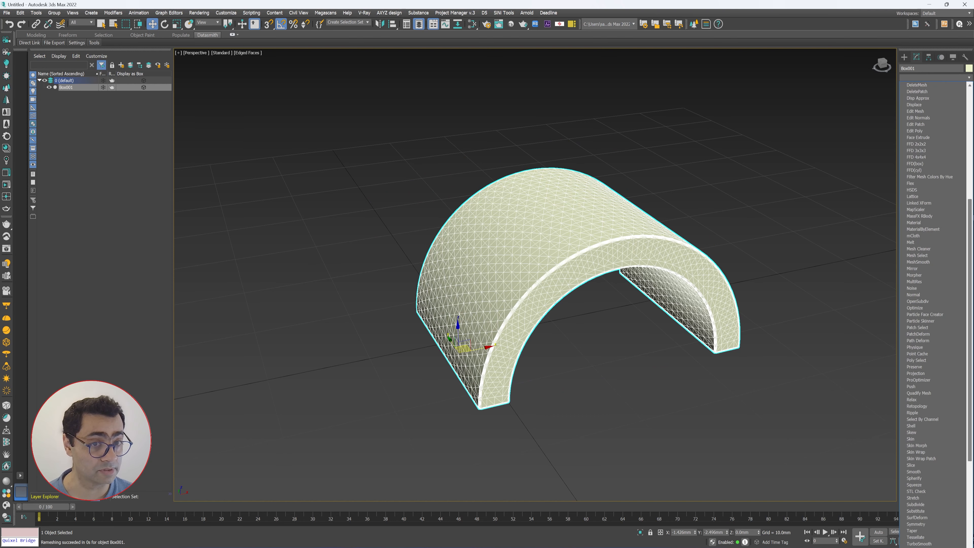
scroll(887, 131, up, 10)
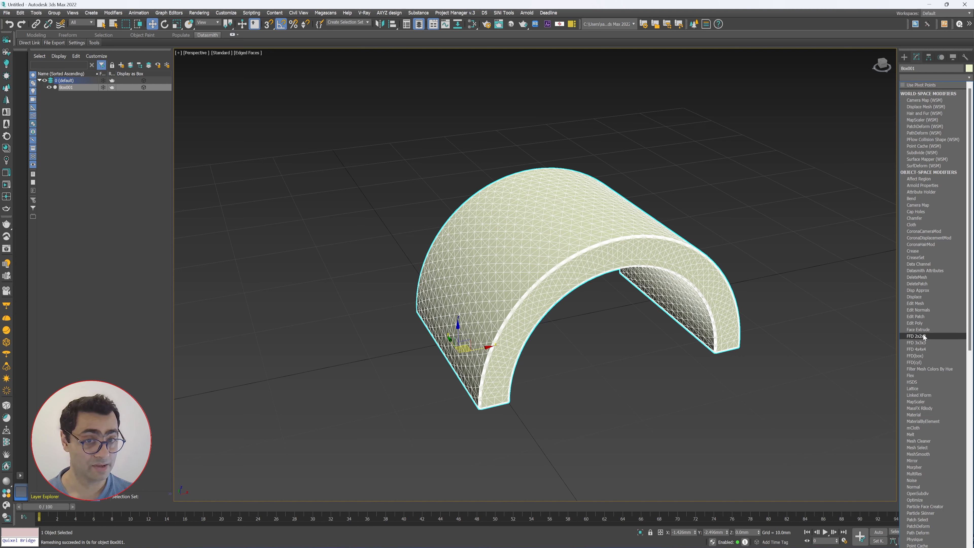
click(922, 350)
alt+middle_drag(679, 226, 638, 259)
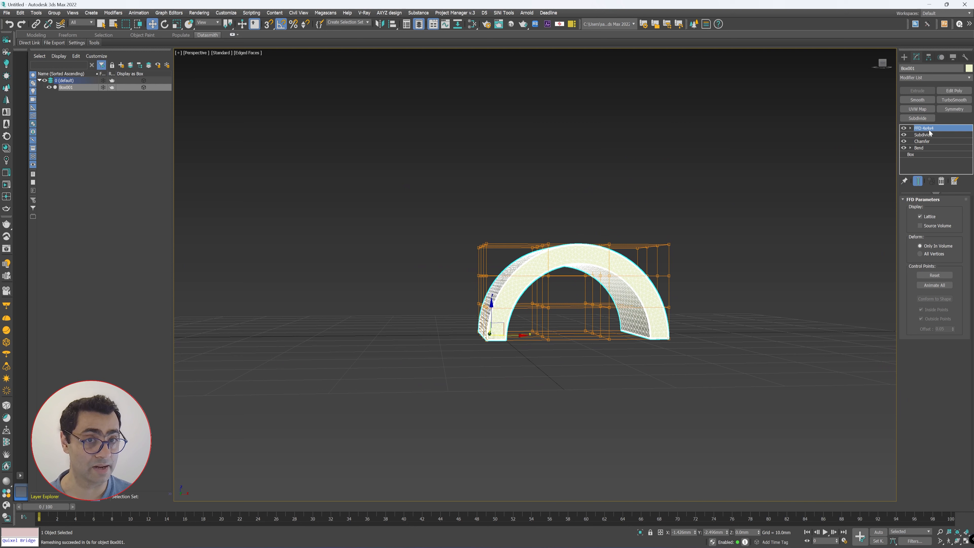
Select the FFD control points around the arch's upper right portion and move them upward and outward.
click(910, 129)
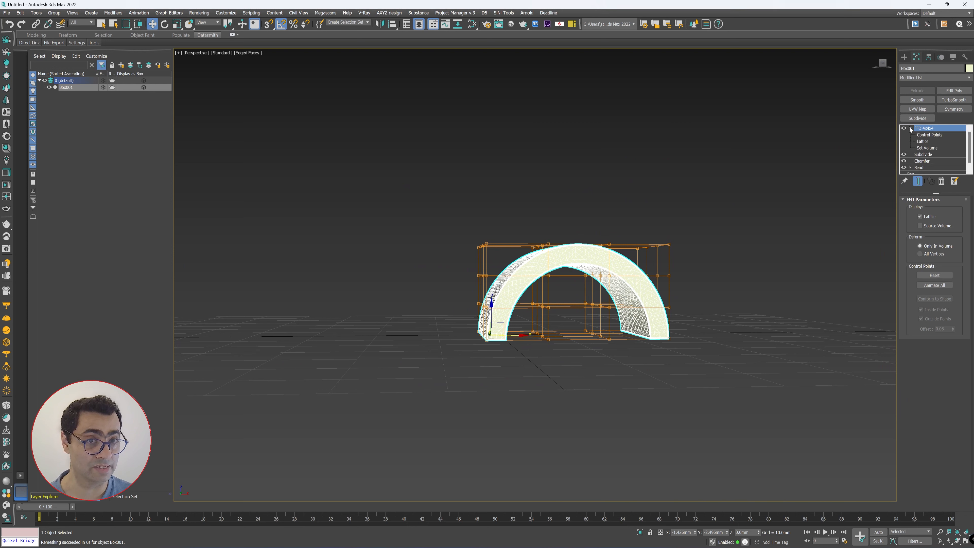
click(929, 135)
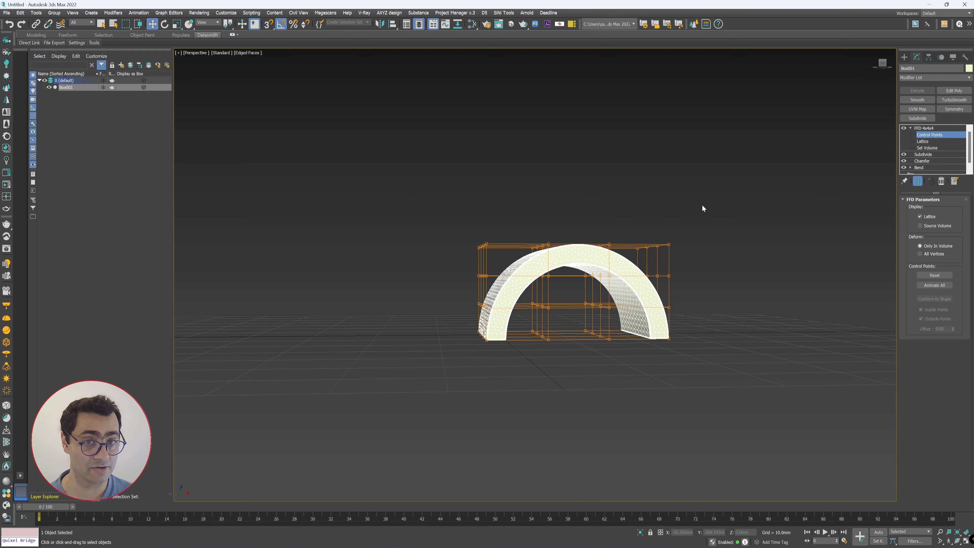
drag(708, 205, 573, 285)
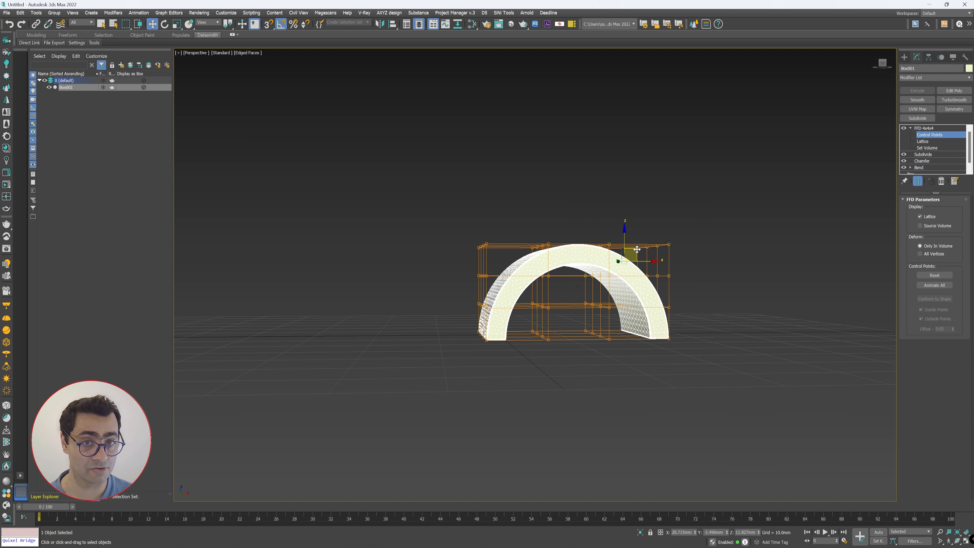
drag(628, 254, 675, 198)
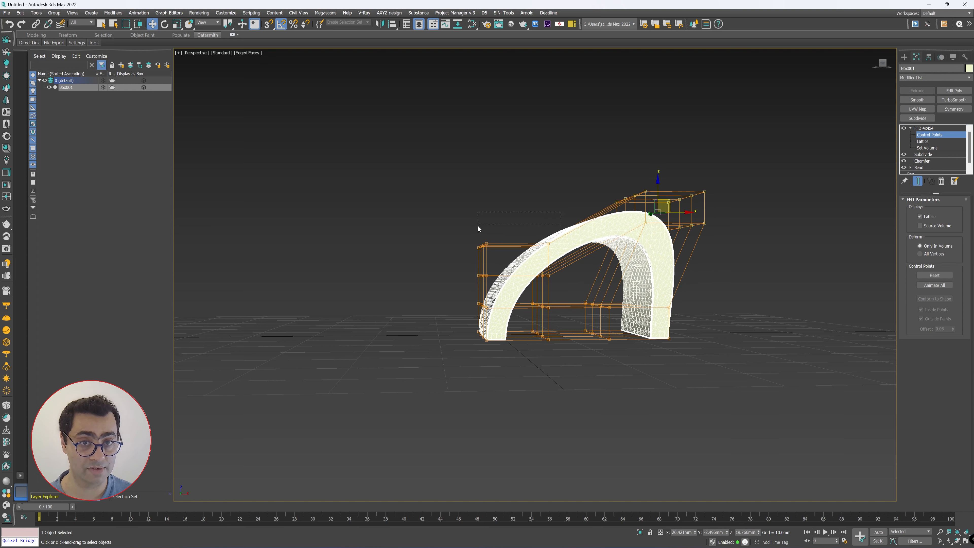
Select the FFD control points along the lattice's upper left edge and reposition them.
drag(477, 226, 477, 225)
drag(498, 213, 462, 262)
drag(494, 234, 521, 246)
alt+middle_drag(693, 269, 674, 273)
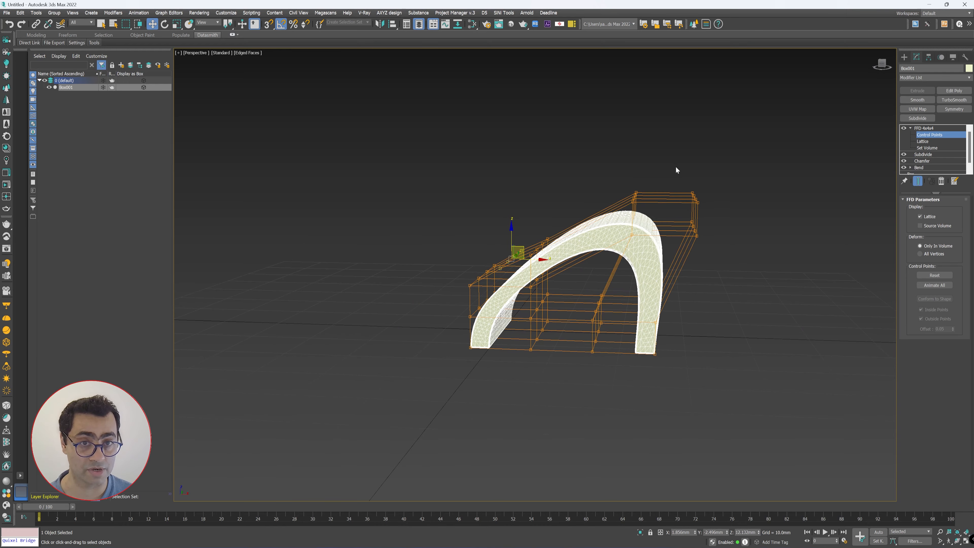
Raise the FFD control points at the inner top edge of the stretched section, shifting them slightly inward.
drag(602, 243, 602, 243)
mouse_move(643, 187)
mouse_down()
mouse_move(622, 163)
mouse_move(627, 178)
mouse_up()
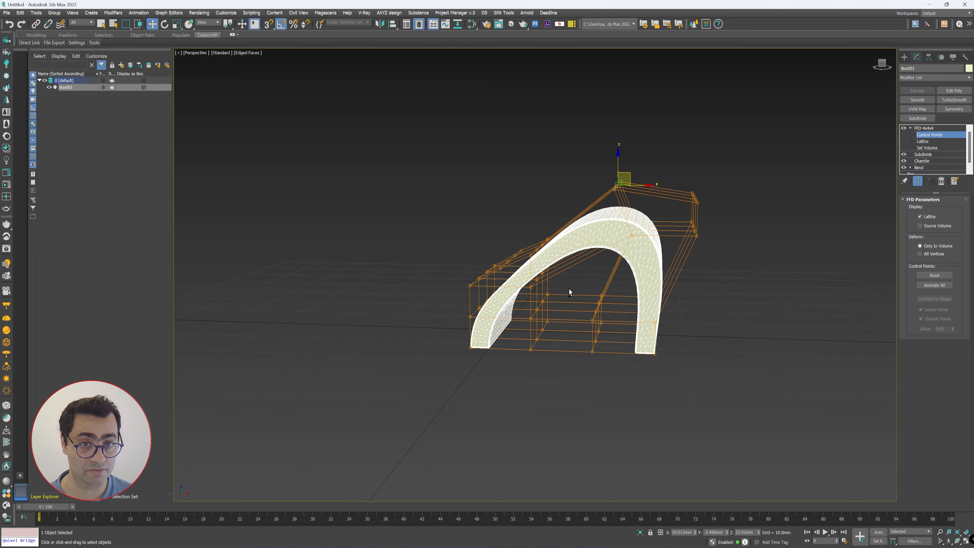
alt+middle_drag(569, 288, 492, 326)
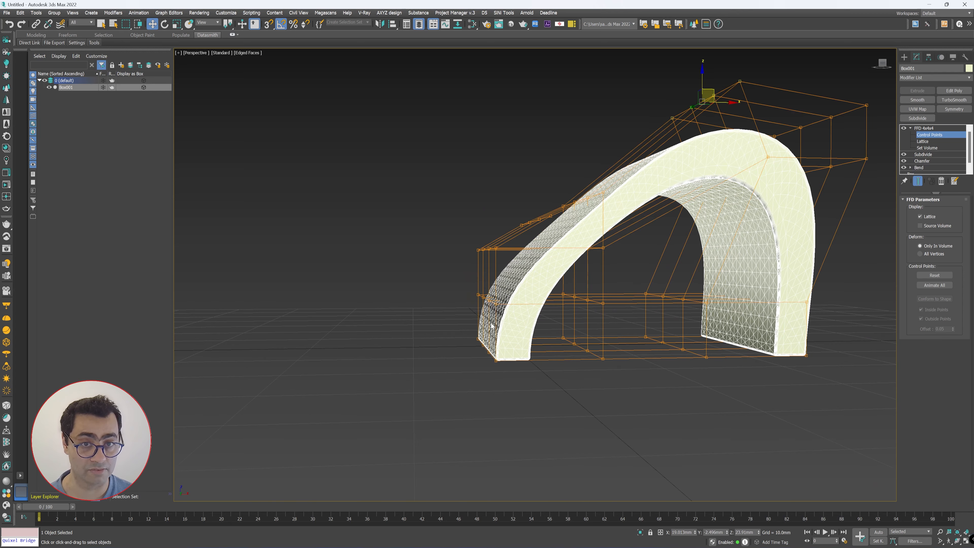
Select the FFD control points across one end of the arch and move them outward along Y.
drag(471, 292, 525, 304)
alt+middle_drag(531, 295, 590, 330)
scroll(571, 332, down, 4)
drag(524, 374, 460, 132)
drag(484, 270, 432, 270)
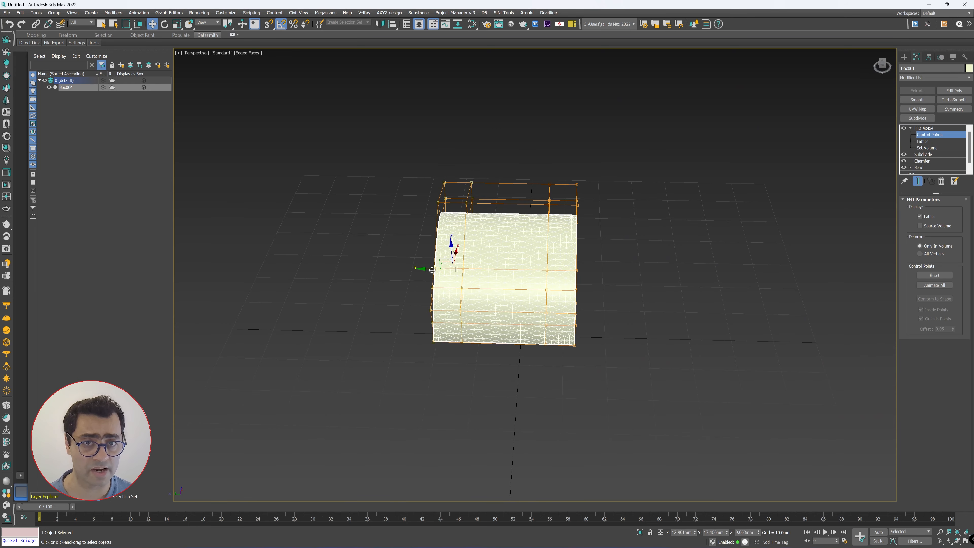
Scale down the selected end control points and lower them along Z to taper the arch toward that end.
alt+middle_drag(486, 359, 467, 313)
key(r)
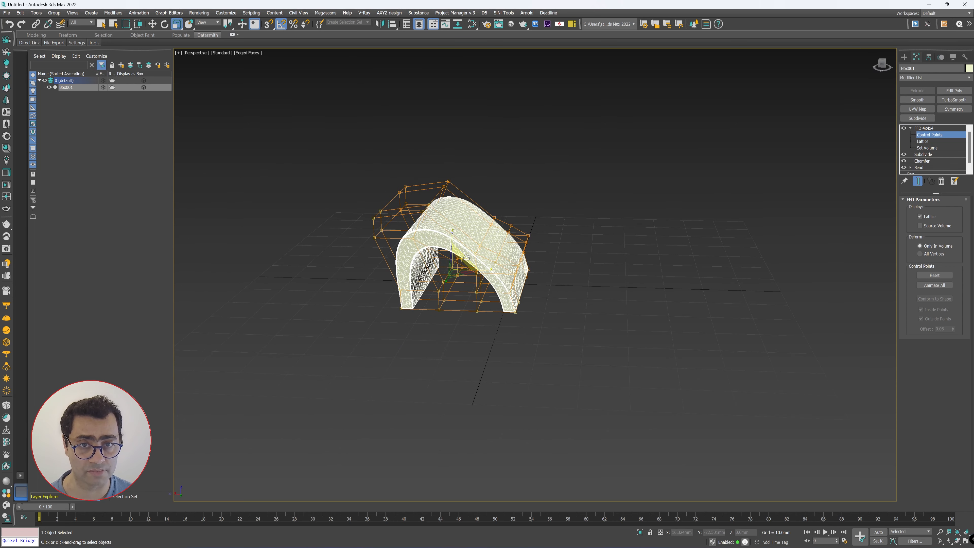
drag(464, 256, 444, 285)
alt+middle_drag(445, 286, 474, 271)
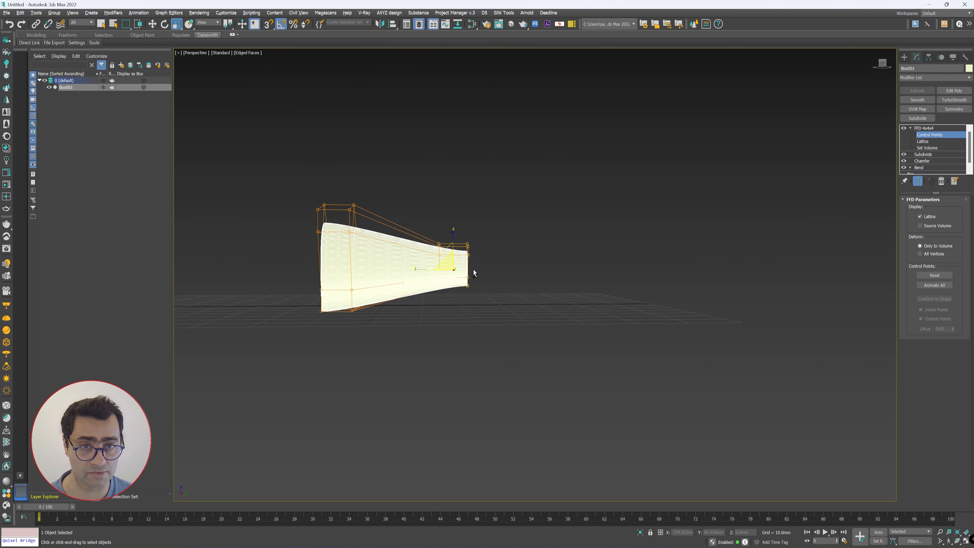
key(w)
drag(453, 241, 453, 262)
alt+middle_drag(454, 264, 498, 296)
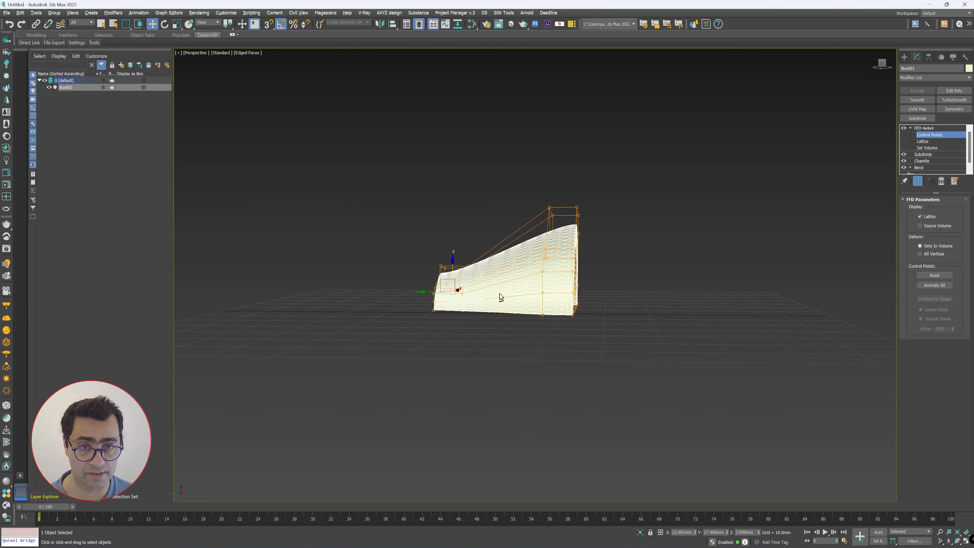
Select the upper FFD control points at the tapered end, raise them, and leave control-point editing.
key(F3)
drag(463, 278, 463, 279)
key(F3)
drag(470, 245, 481, 218)
alt+middle_drag(527, 250, 494, 276)
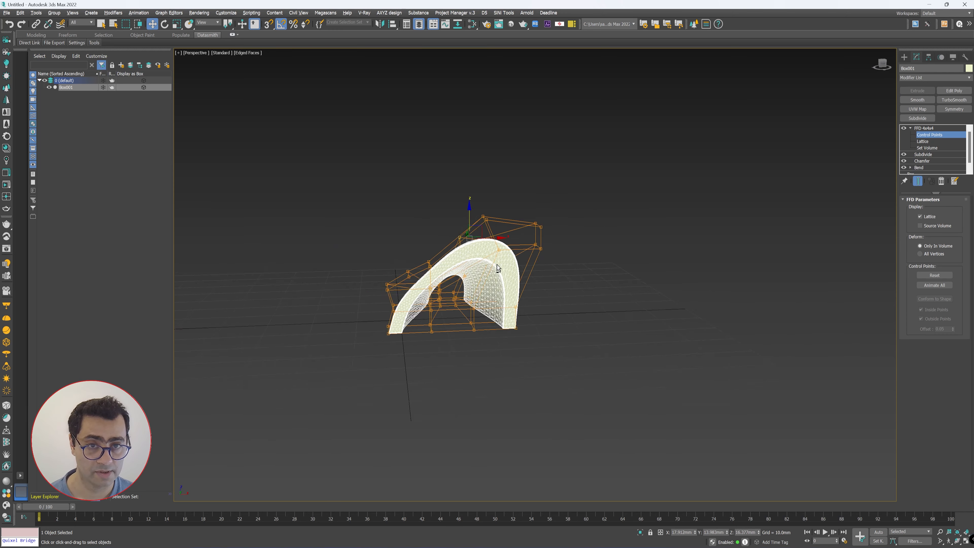
key(z)
click(922, 135)
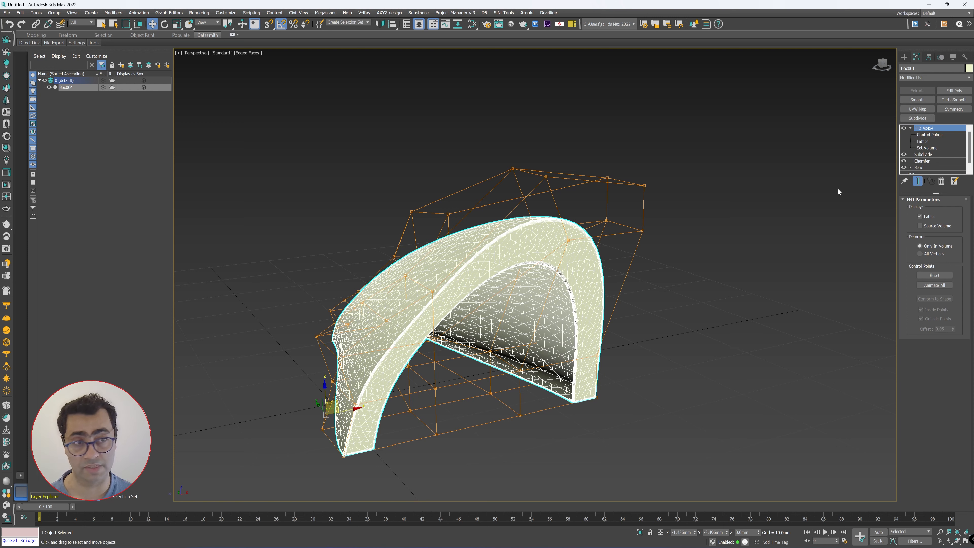
click(926, 133)
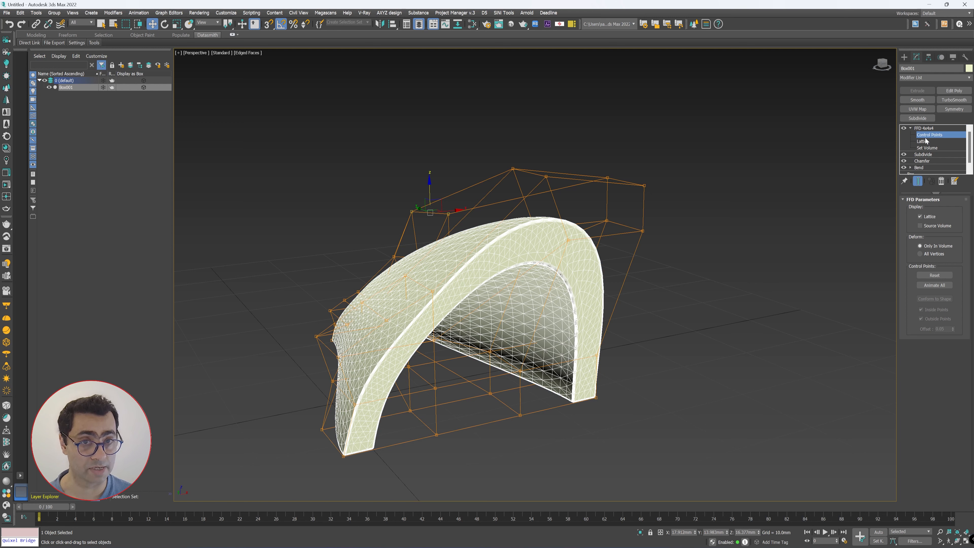
click(703, 168)
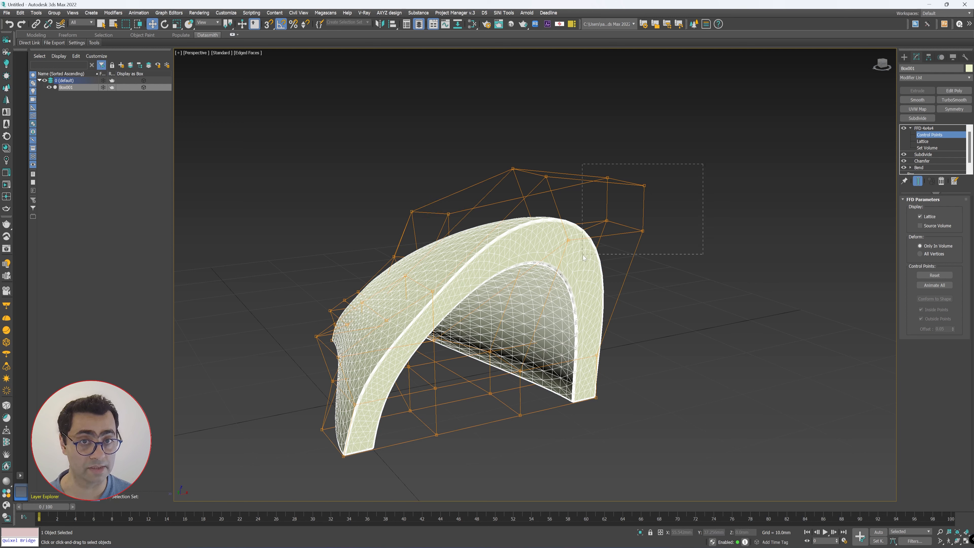
drag(583, 255, 582, 254)
click(361, 230)
middle_drag(352, 234, 377, 225)
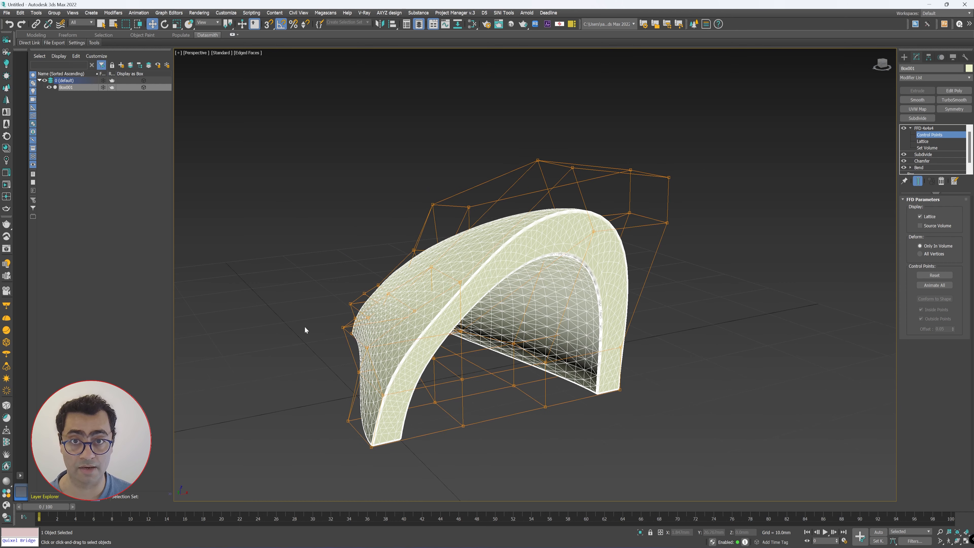
right_click(232, 290)
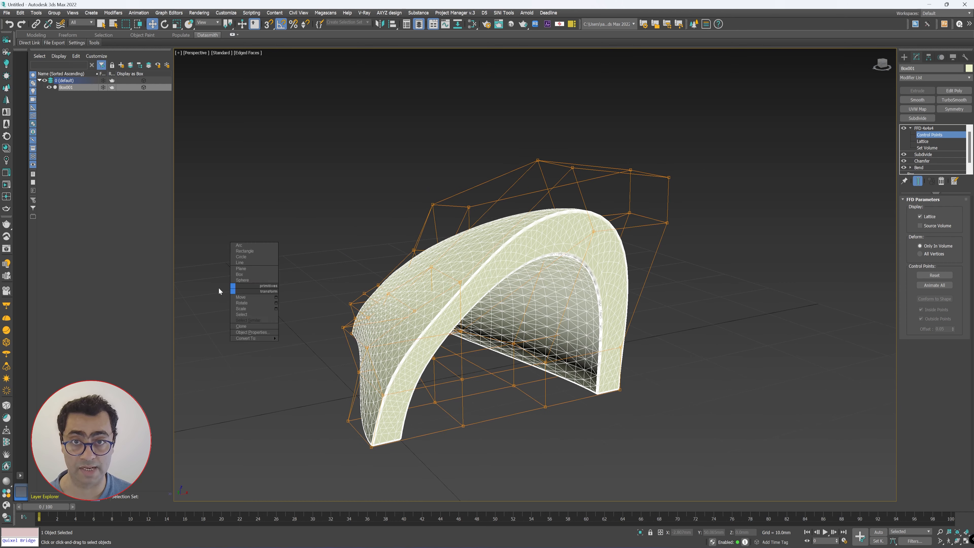
click(218, 287)
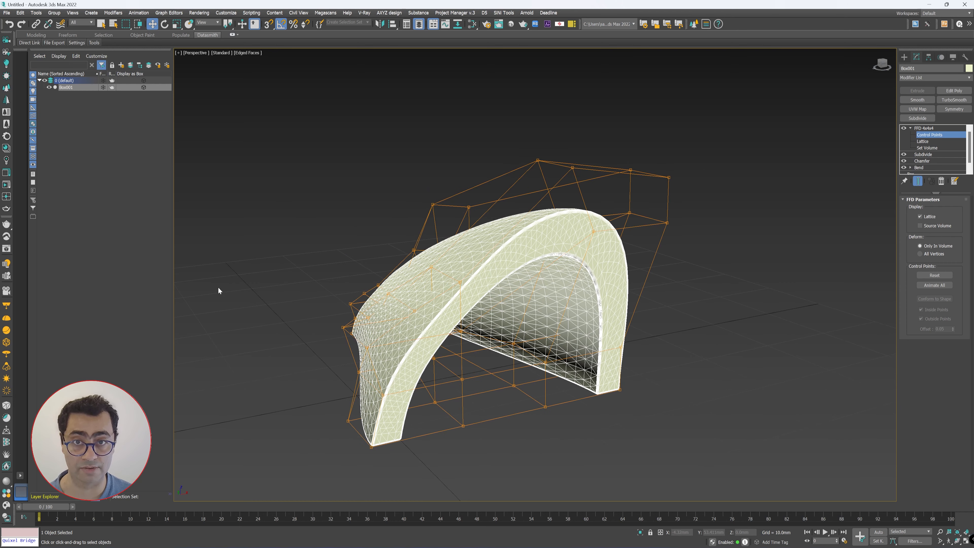
click(932, 131)
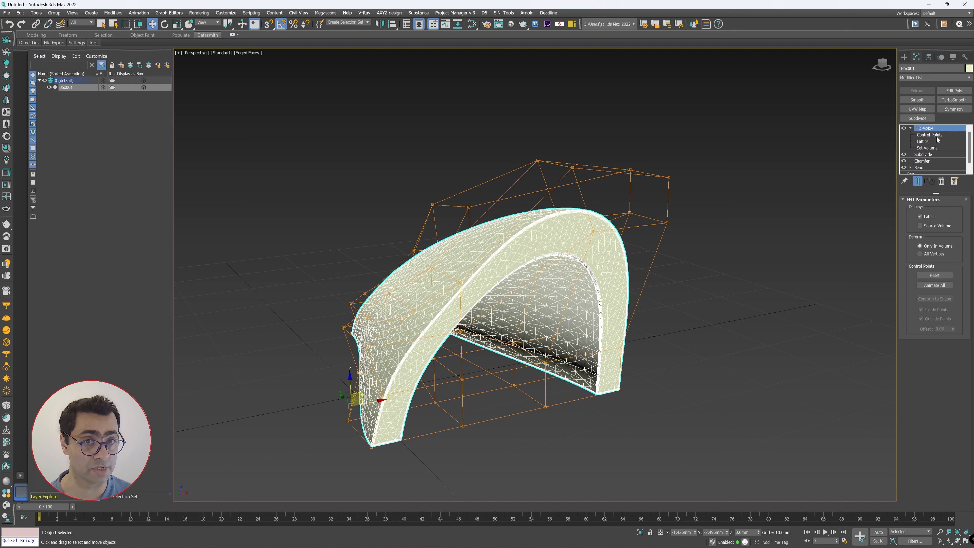
Fold up the FFD 4x4x4 sub-object list, deselect the arch, and examine its shape from near and far.
click(910, 128)
click(689, 360)
scroll(605, 308, down, 5)
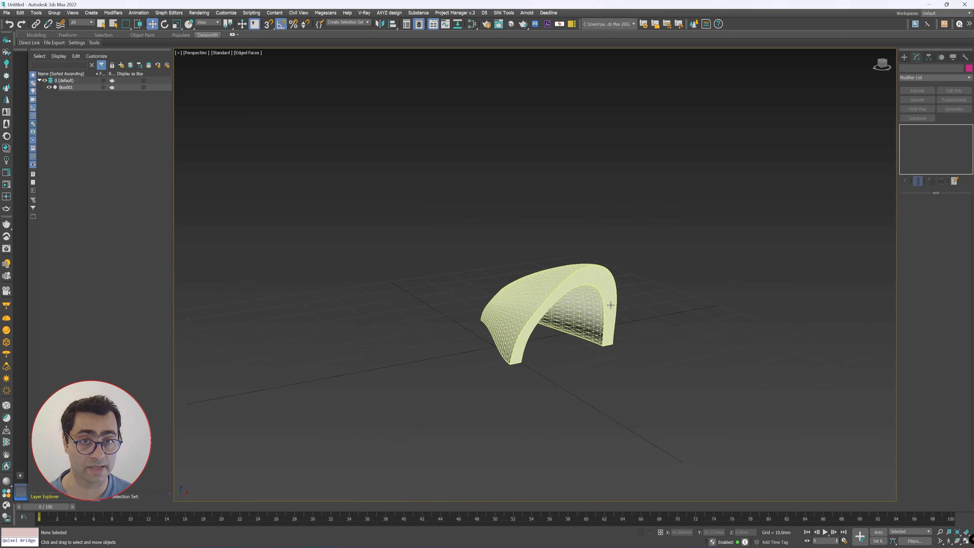
alt+middle_drag(607, 307, 592, 306)
scroll(598, 308, up, 5)
scroll(592, 305, up, 3)
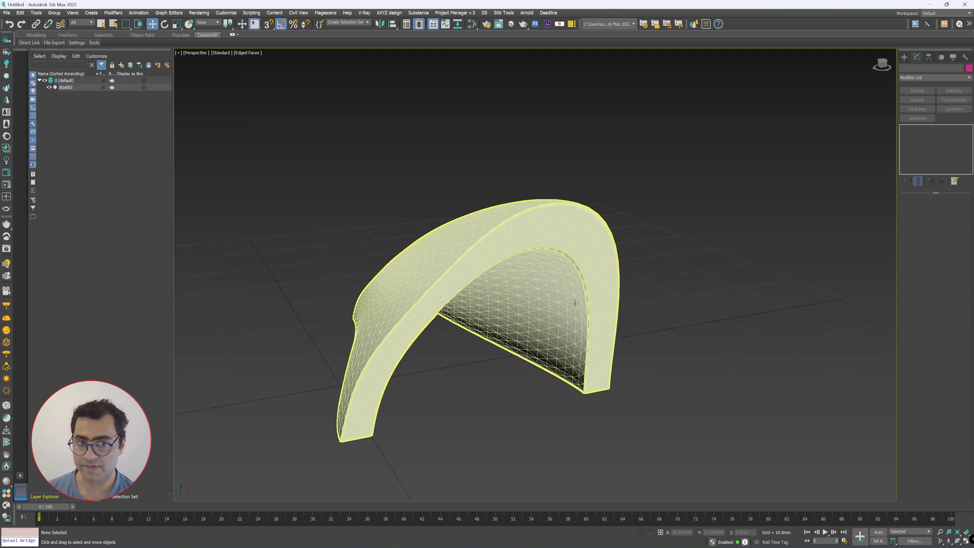
scroll(574, 304, down, 3)
mouse_move(579, 301)
alt+middle_down()
mouse_move(593, 299)
mouse_move(585, 303)
alt+middle_up()
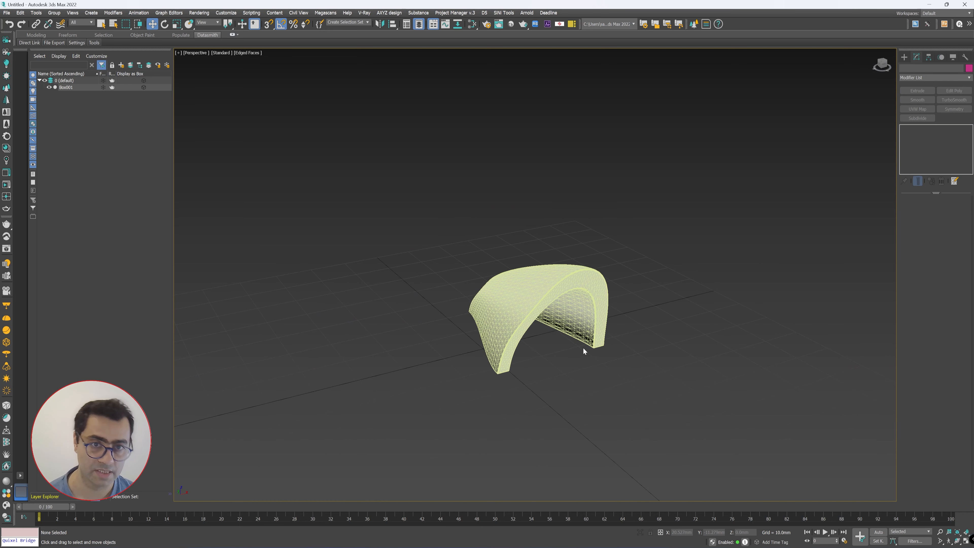
Select the arch and turn off its FFD 4x4x4, Subdivide, Chamfer and Bend modifiers to show the original box.
click(580, 308)
scroll(580, 308, up, 3)
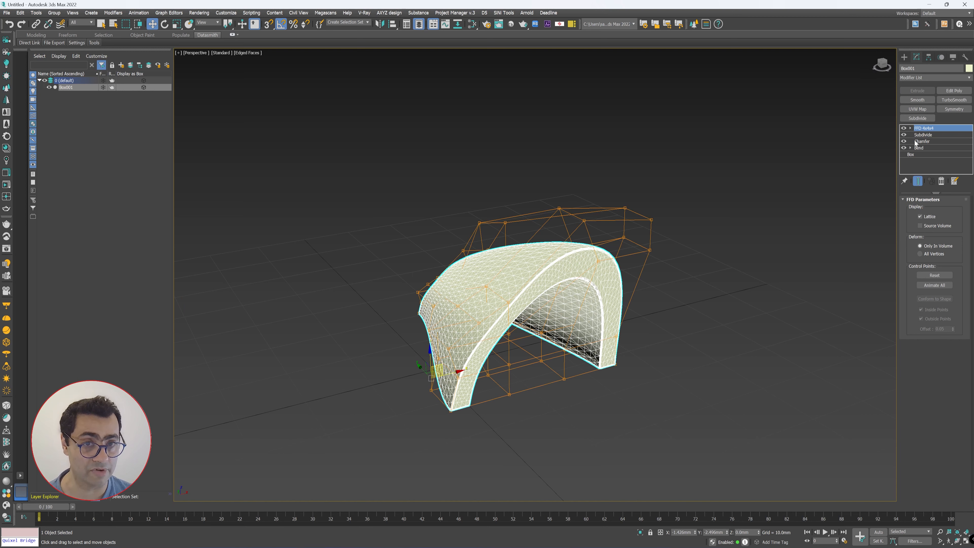
click(903, 128)
click(903, 135)
click(903, 141)
click(904, 148)
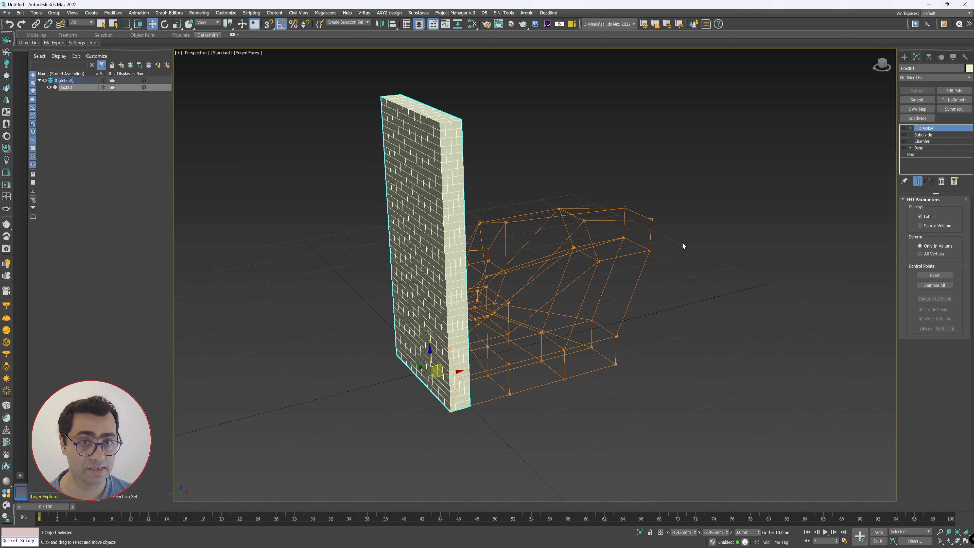
click(682, 246)
click(452, 275)
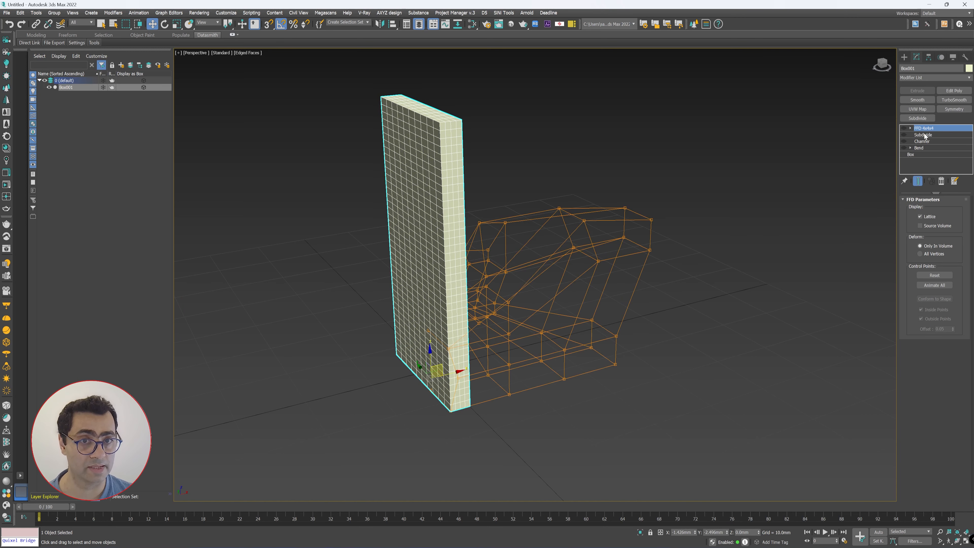
Turn the Bend, Chamfer, Subdivide and FFD 4x4x4 modifiers back on one by one, reviewing the Bend, Chamfer and FFD parameters.
click(903, 148)
click(920, 149)
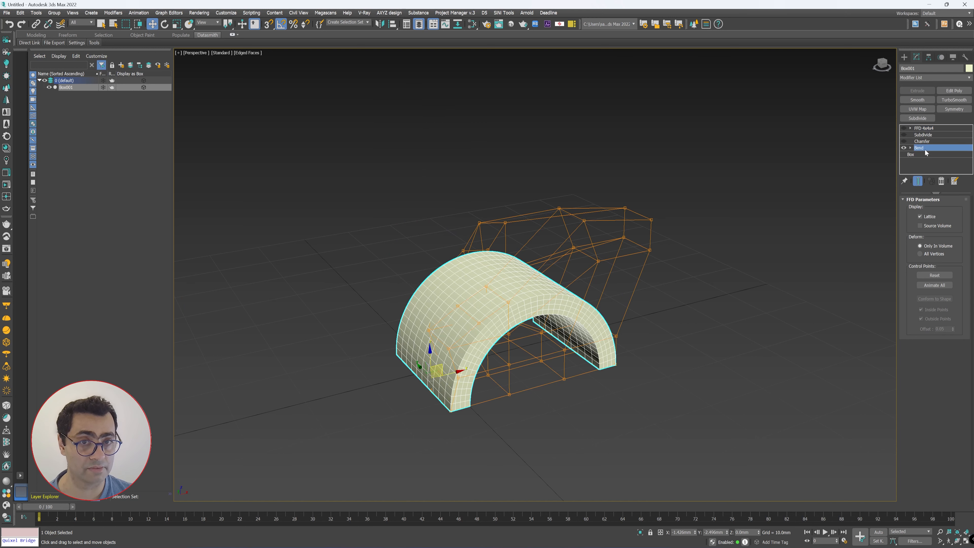
click(903, 141)
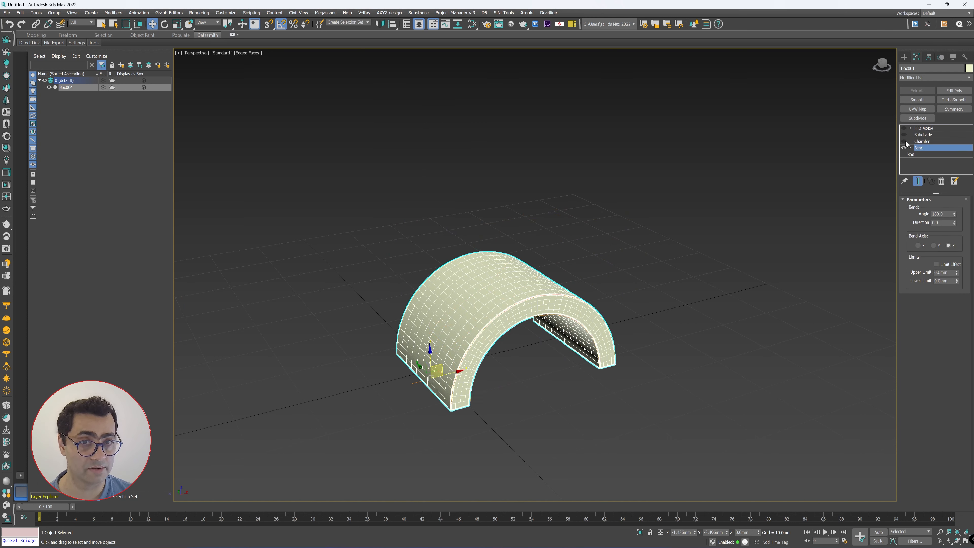
click(924, 142)
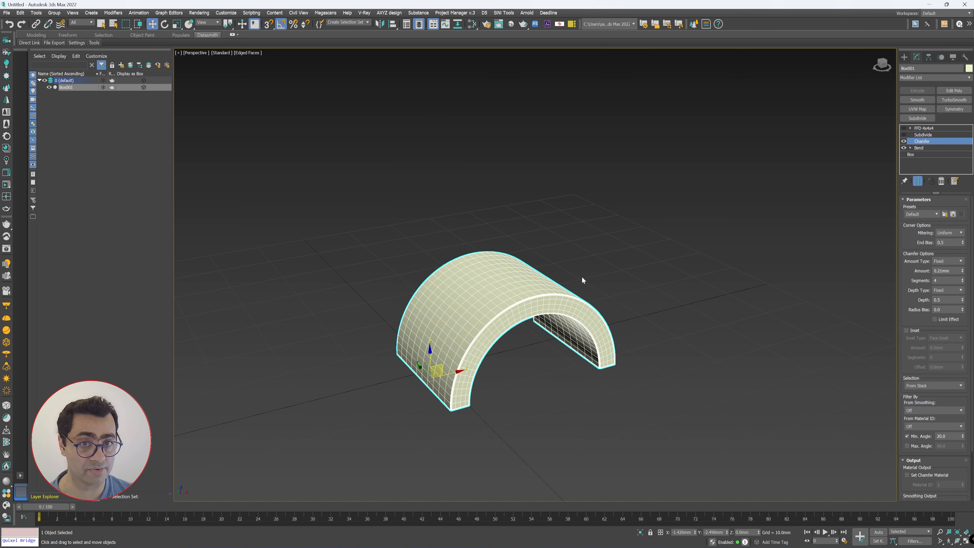
click(903, 135)
click(903, 128)
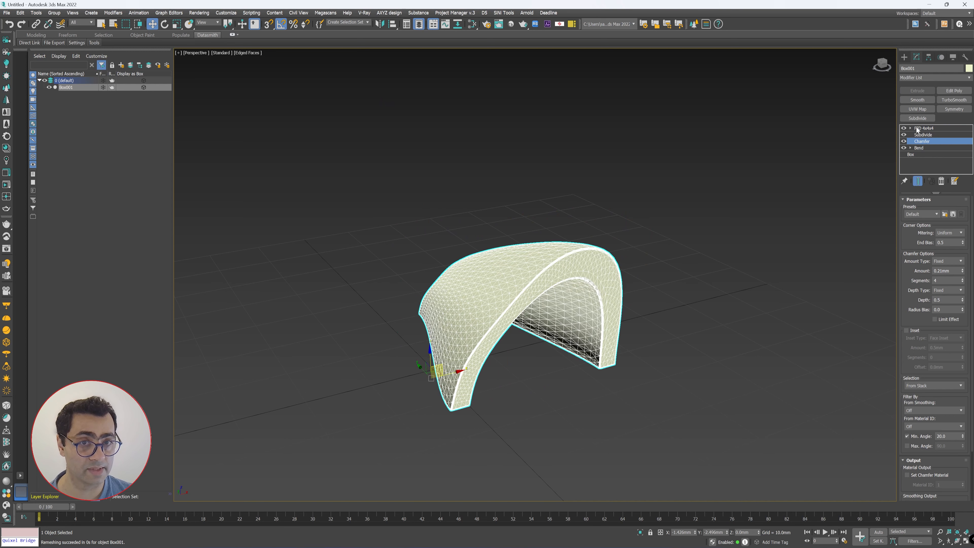
click(922, 128)
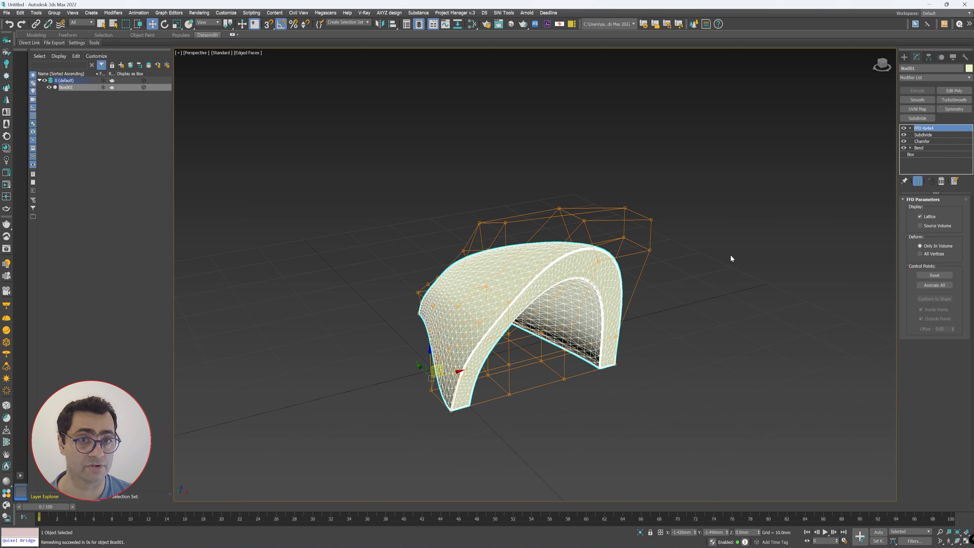
Deselect the arch and turn off edged faces so it displays with default shading only.
click(719, 259)
key(F4)
alt+middle_drag(686, 286, 707, 299)
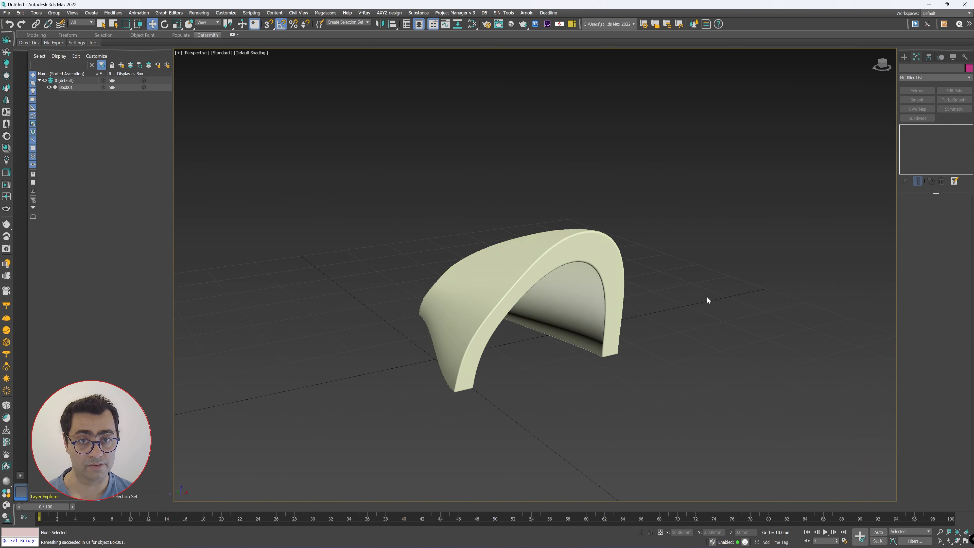
key(F4)
key(F4)
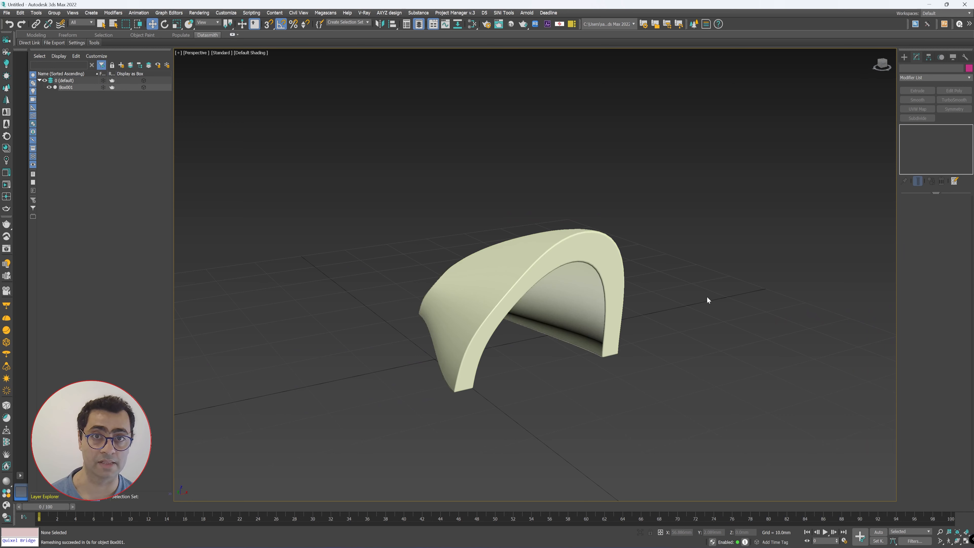
key(F4)
key(F4)
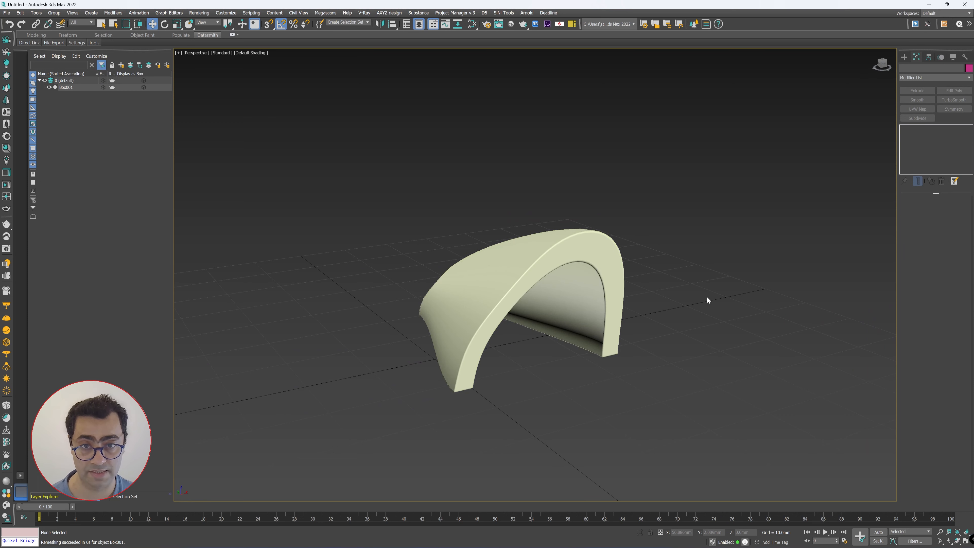
middle_drag(707, 300, 676, 314)
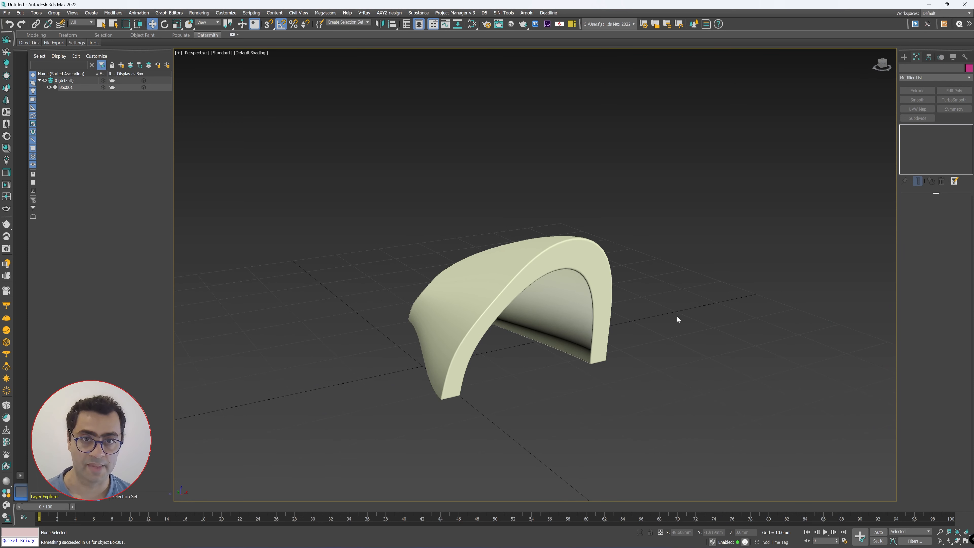